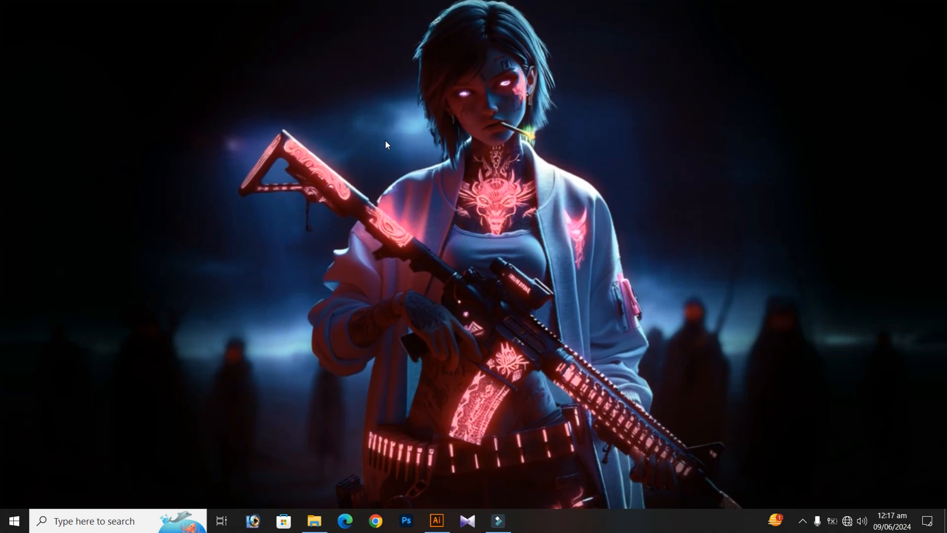
right_click(386, 143)
click(417, 180)
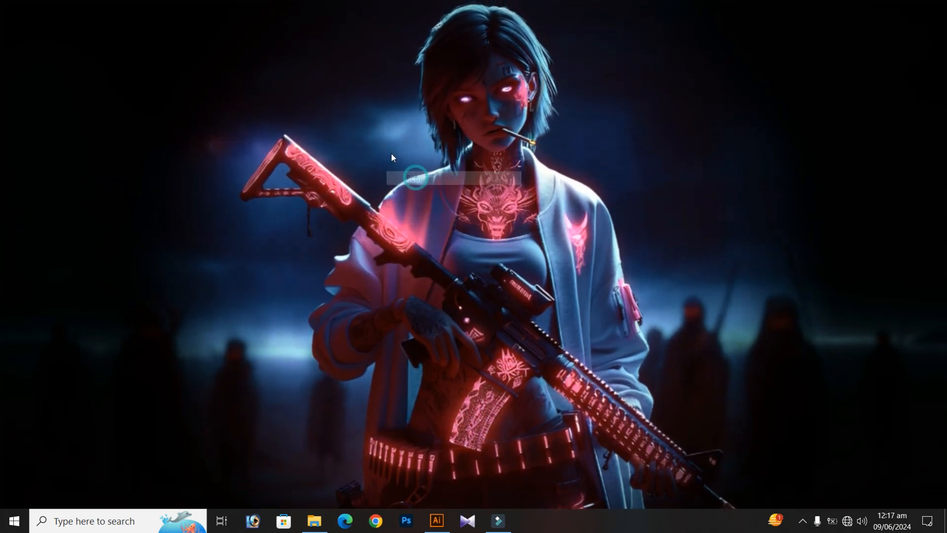
right_click(392, 152)
click(420, 189)
right_click(403, 179)
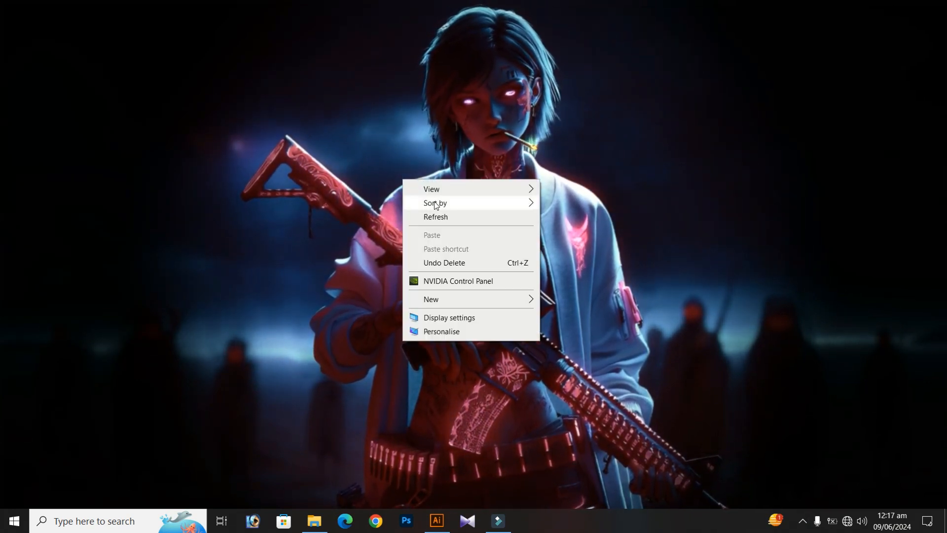
click(424, 457)
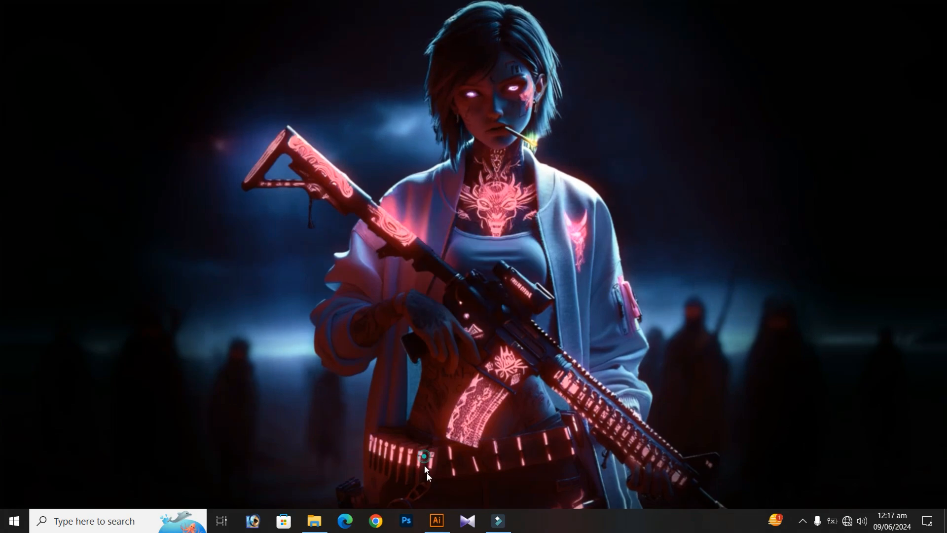
Switch to Illustrator and bring the card's source photos and Bengali text lines into view
click(435, 518)
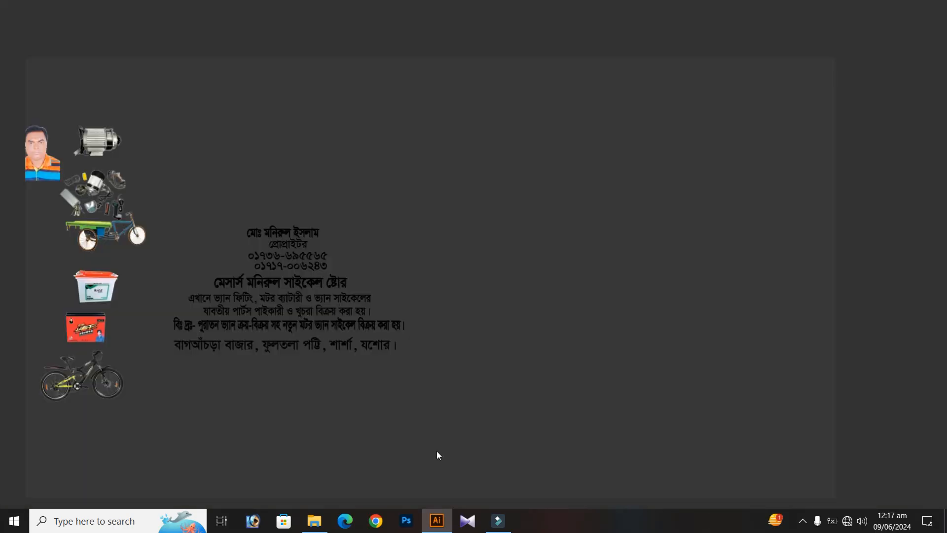
click(433, 407)
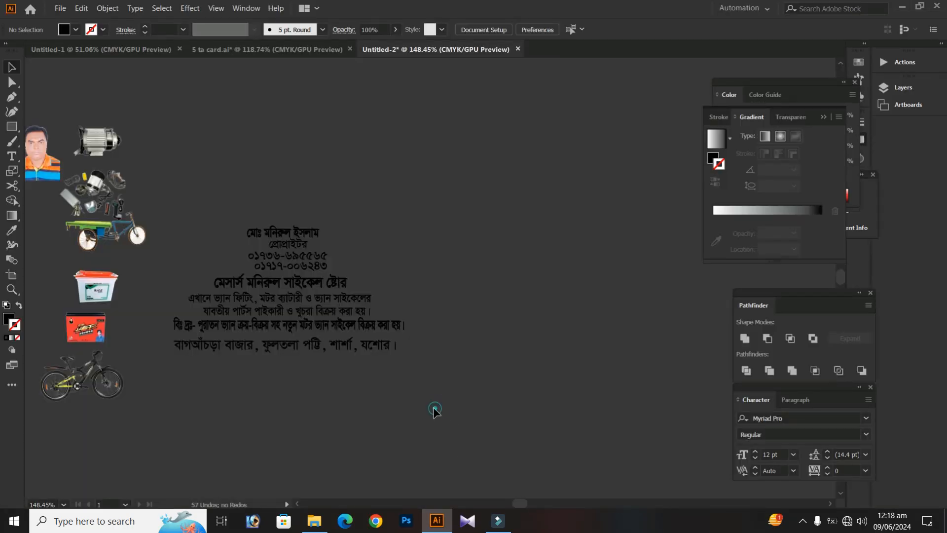
drag(198, 377, 162, 353)
drag(212, 351, 345, 361)
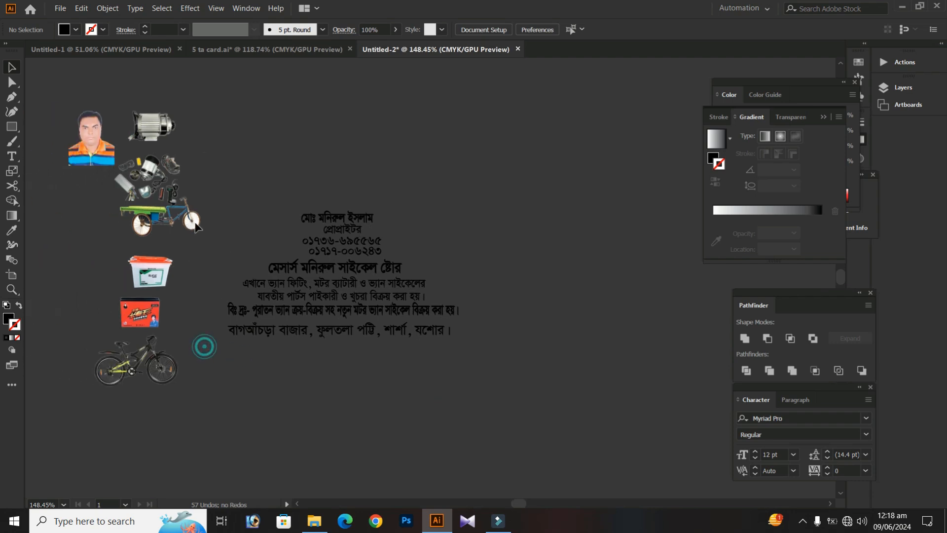
drag(241, 206, 200, 137)
Show the document rulers and set their units to inches
right_click(425, 121)
click(469, 183)
right_click(487, 61)
click(522, 93)
Draw a 3.5 in by 2 in rectangle for the business card beside the text lines
drag(474, 182, 271, 169)
click(369, 198)
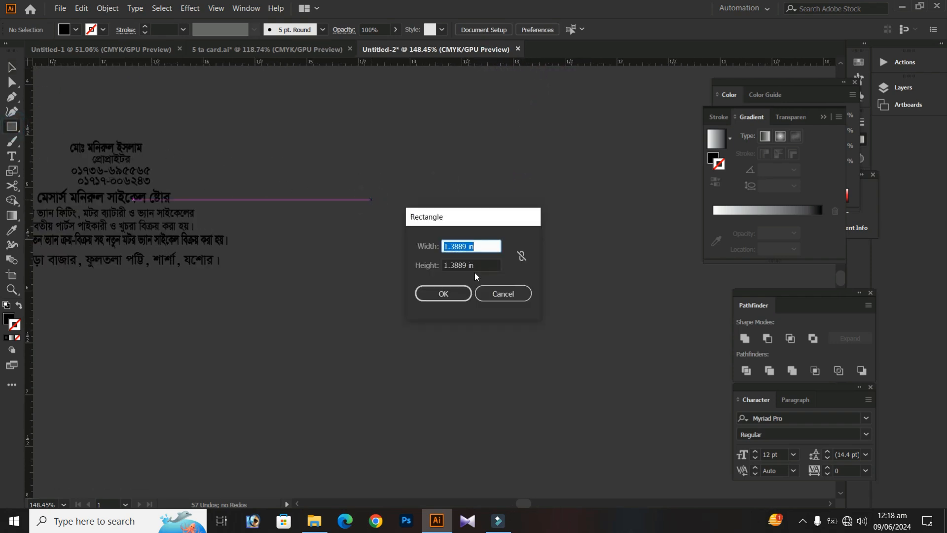
text(3.5)
key(Tab)
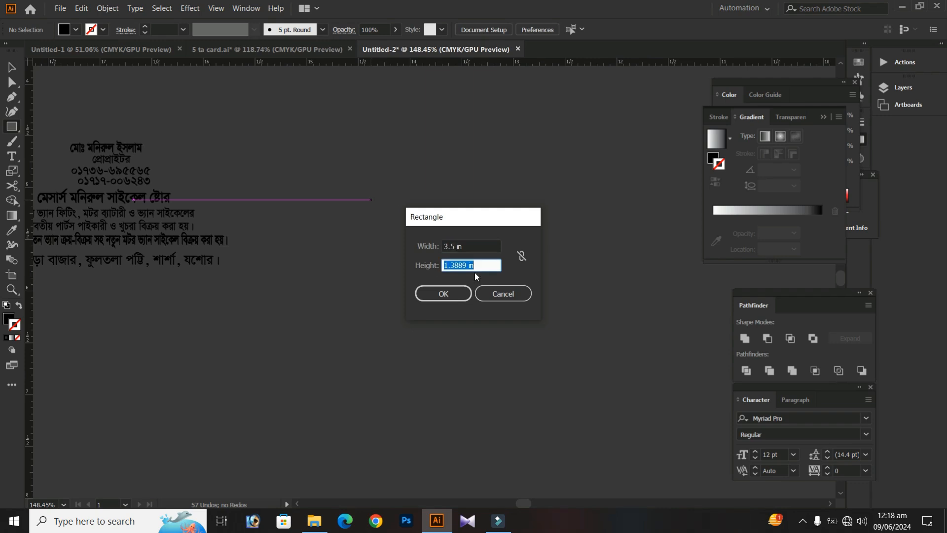
key(Return)
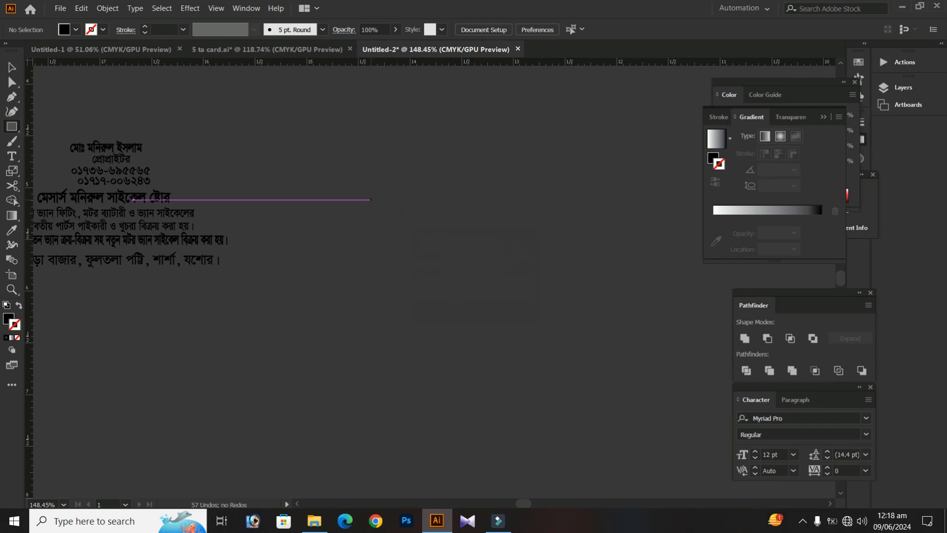
Fill the card rectangle with white and move it about 0.64 in left and 0.27 in up
scroll(325, 192, down, 1)
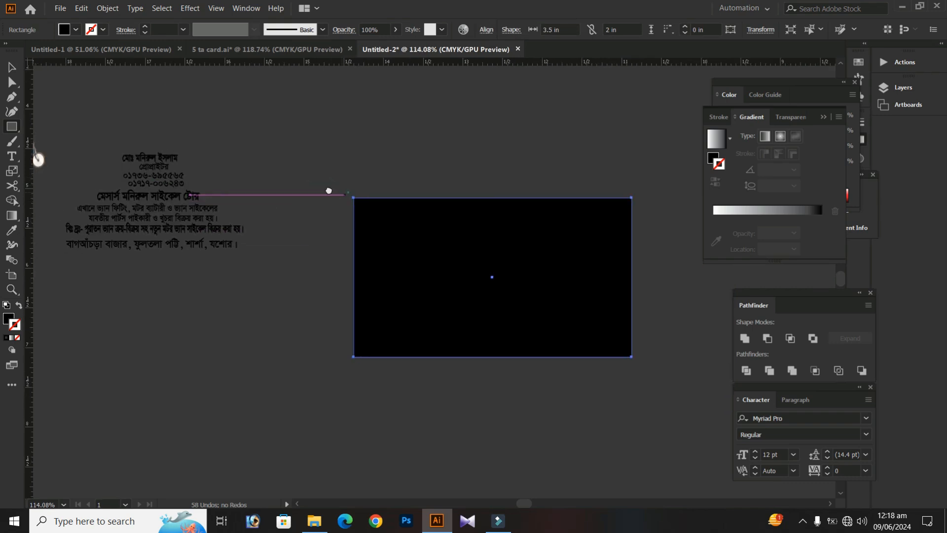
click(77, 30)
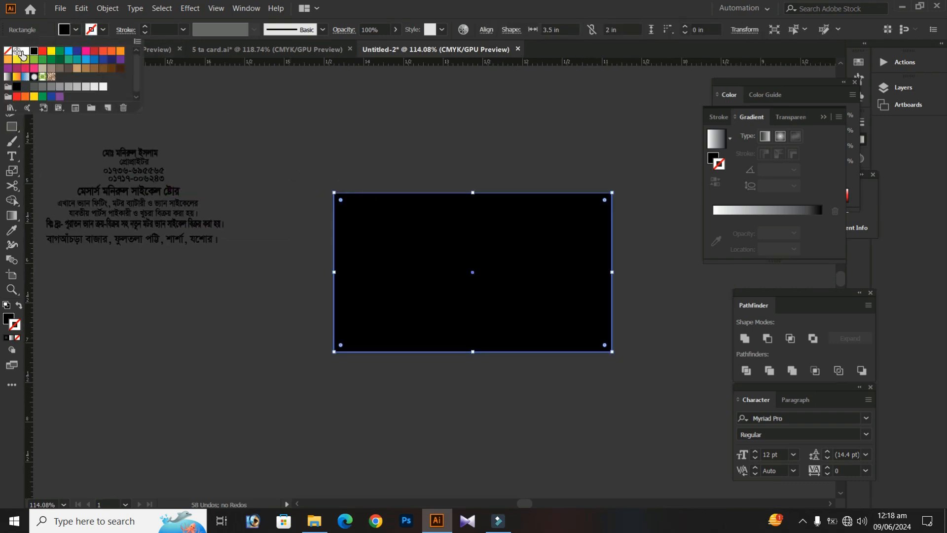
click(21, 52)
click(287, 160)
drag(392, 242, 340, 221)
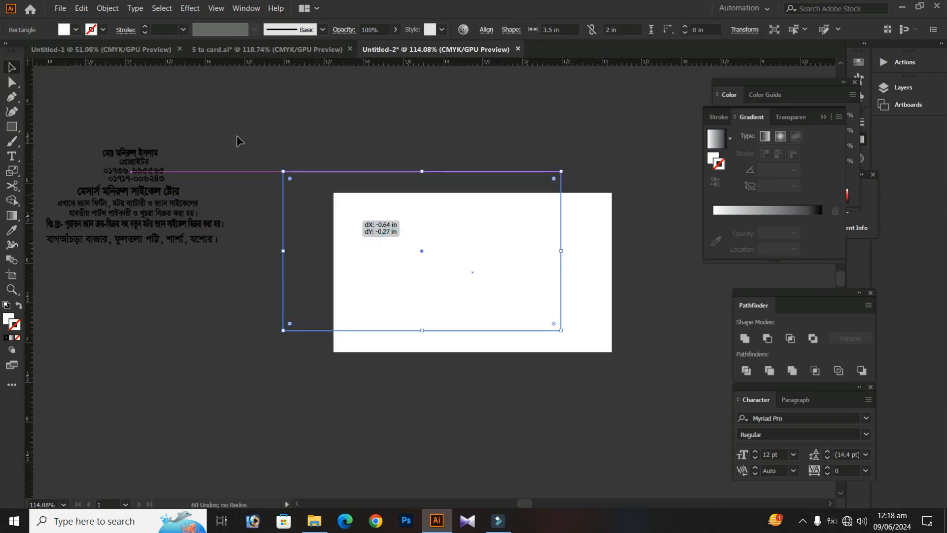
click(213, 148)
drag(243, 159, 279, 159)
Lock the white card rectangle in place
click(403, 213)
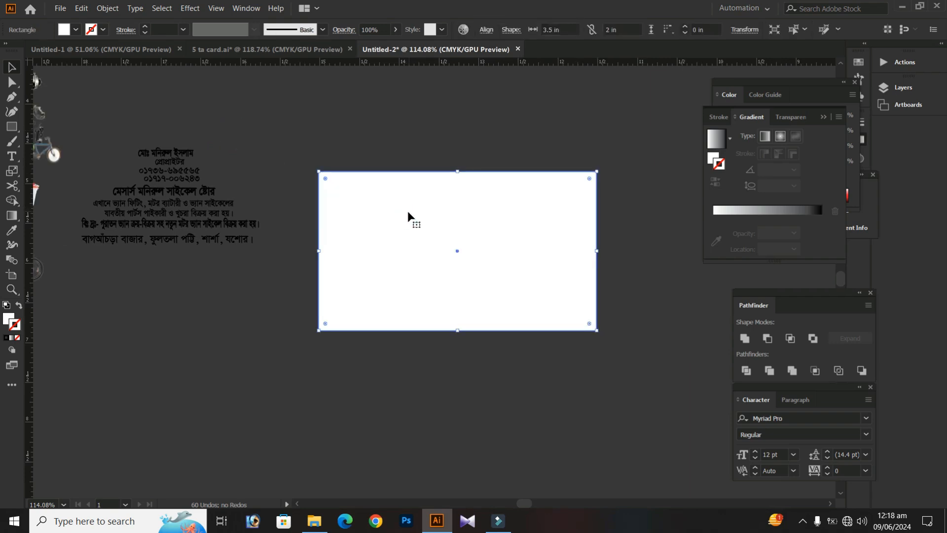
key(ctrl+c)
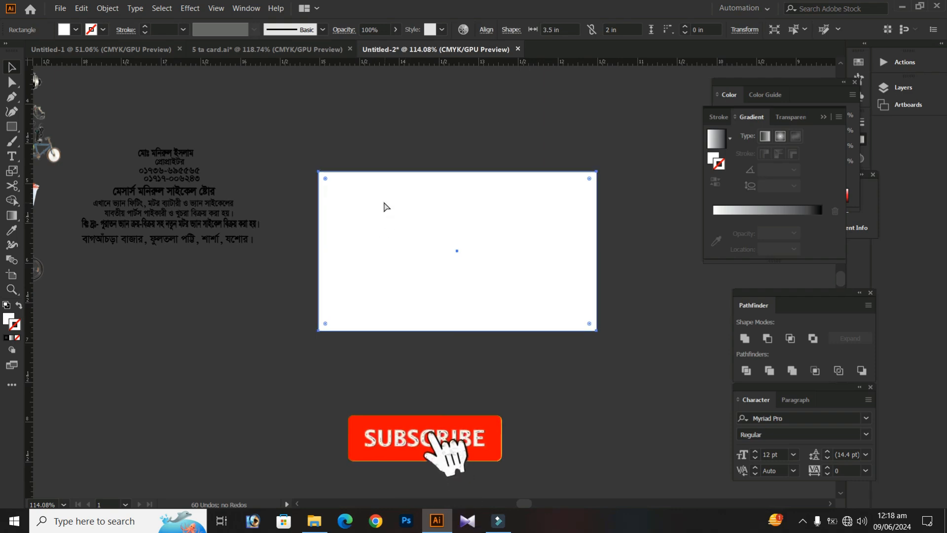
click(328, 146)
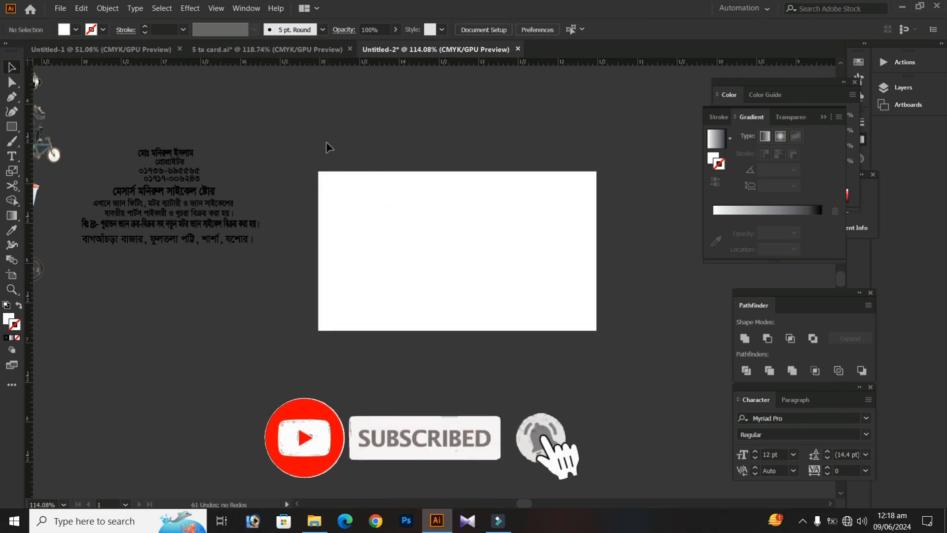
Move the name, job title and phone number lines onto the card and bring them to the front
scroll(260, 161, up, 1)
drag(419, 193, 355, 226)
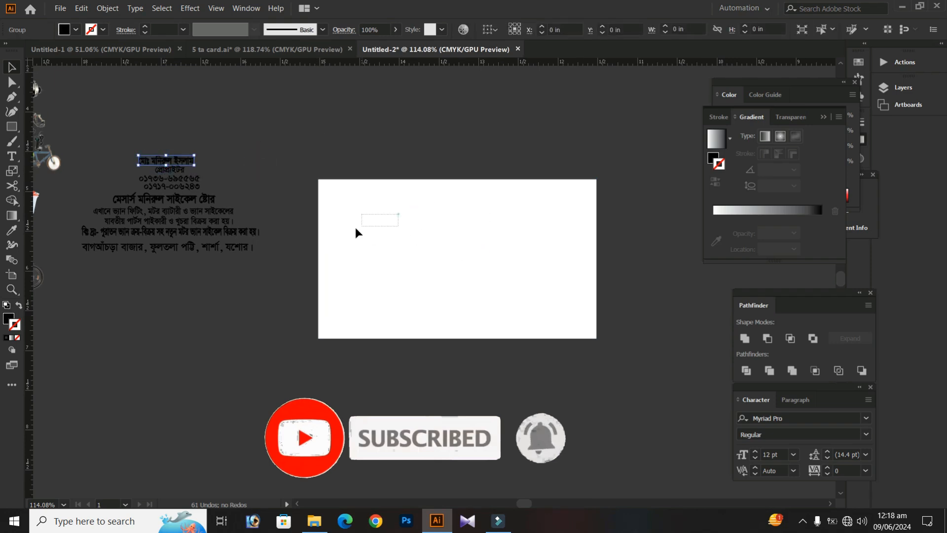
drag(200, 158, 140, 147)
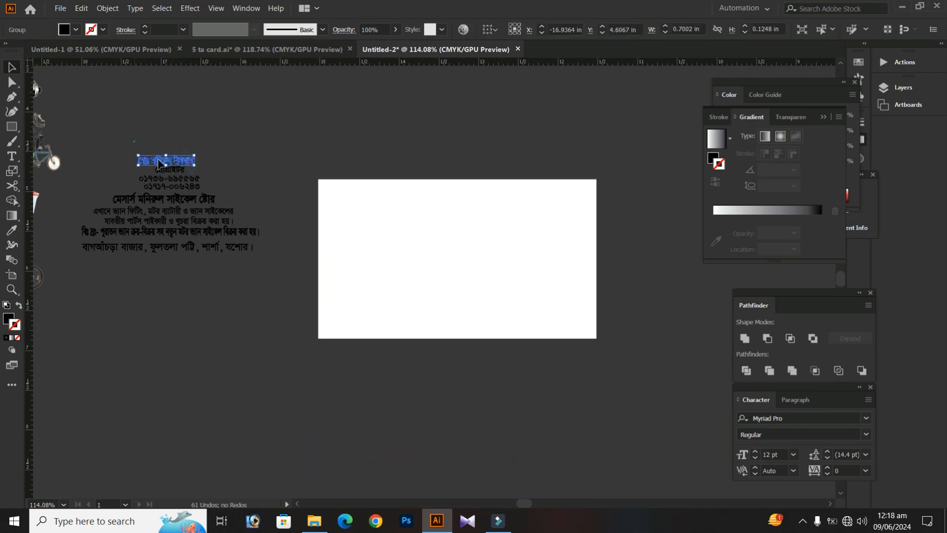
drag(183, 180, 326, 143)
right_click(473, 207)
mouse_move(552, 329)
click(611, 324)
click(562, 154)
Position the name, job title and phone number lines near the card's upper-right corner
scroll(535, 186, up, 3)
drag(250, 155, 453, 274)
scroll(361, 158, up, 2)
mouse_move(477, 178)
mouse_down()
mouse_move(524, 150)
mouse_move(464, 185)
mouse_up()
click(556, 135)
Scale the job title down to about 0.38 in wide and align it with the name's right end
click(434, 212)
key(s)
drag(536, 137, 509, 164)
key(v)
drag(429, 213, 477, 212)
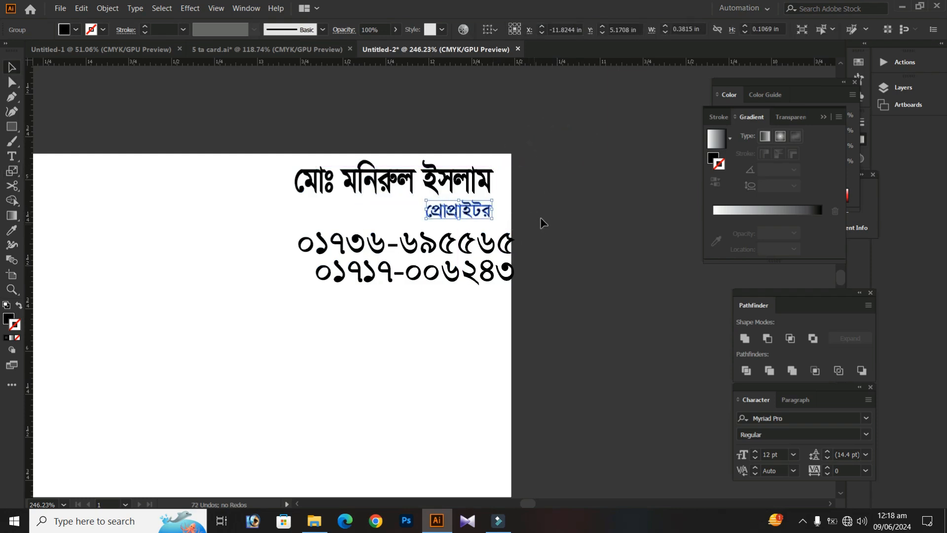
Scale down the two phone number lines and align their right ends beneath the job title
click(541, 220)
key(s)
drag(578, 130, 532, 167)
key(v)
drag(446, 247, 447, 233)
key(Right)
key(Right)
key(Down)
Widen the name line slightly toward the left and nudge it down above the job title
click(524, 193)
click(303, 179)
drag(290, 178, 276, 177)
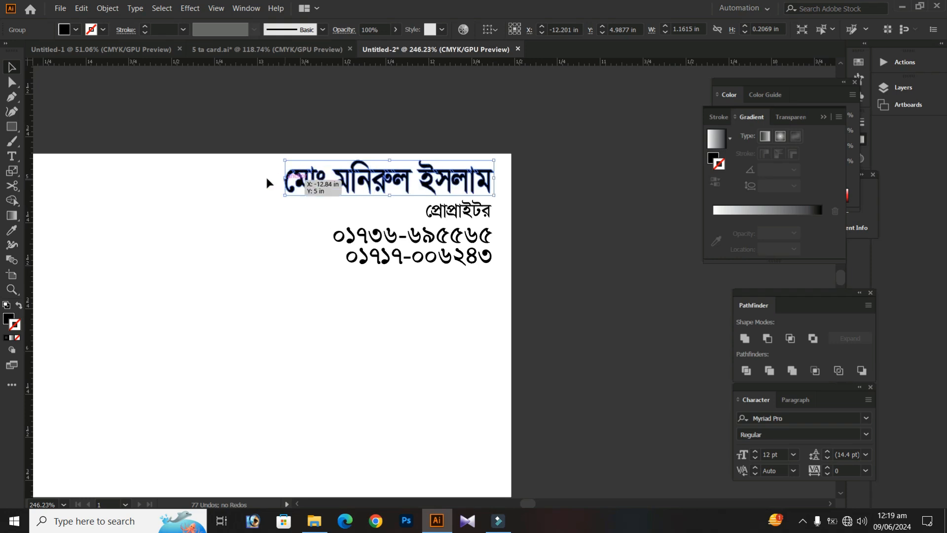
key(Down)
click(253, 207)
Enlarge the whole contact text block slightly and nudge it to leave a small margin at the card's right edge
scroll(485, 211, down, 1)
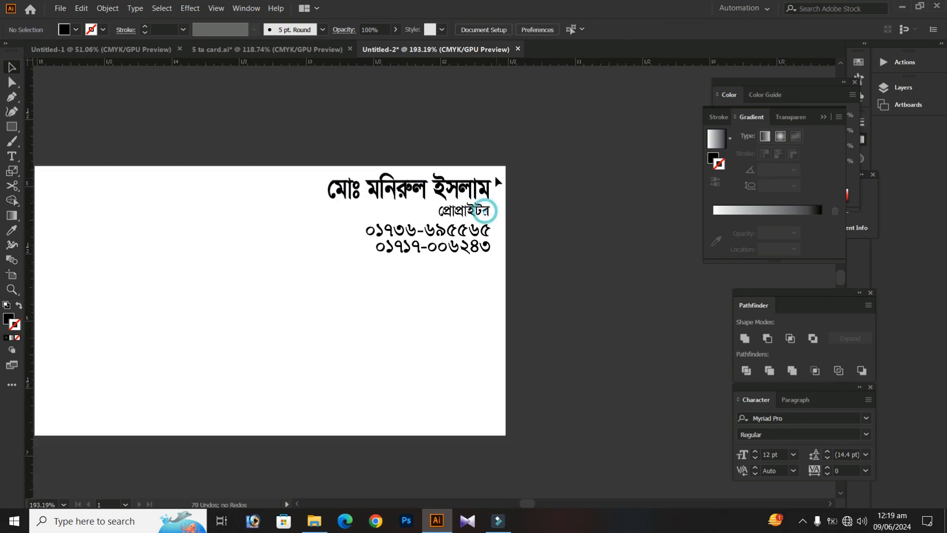
click(348, 185)
key(s)
drag(517, 172, 525, 159)
key(v)
key(Left)
key(Left)
key(Left)
key(Left)
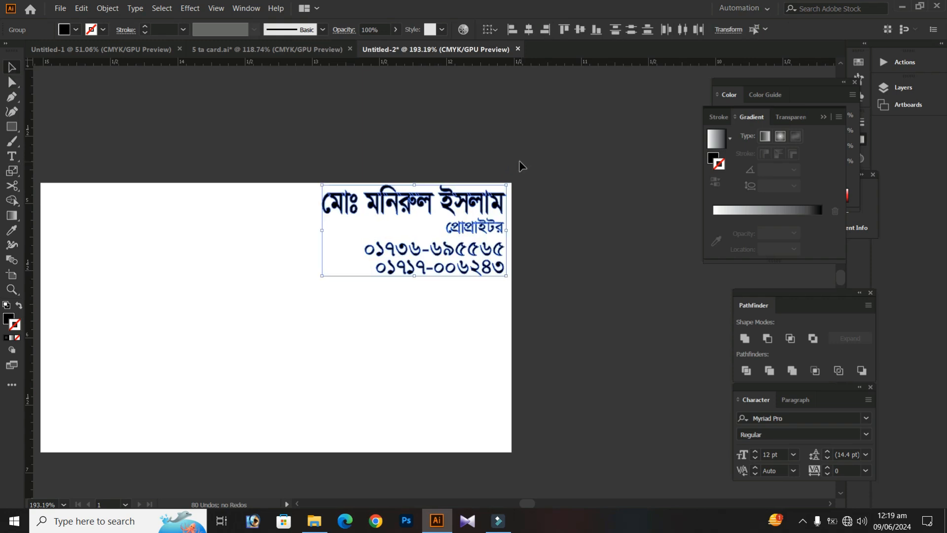
key(Right)
key(Right)
key(Right)
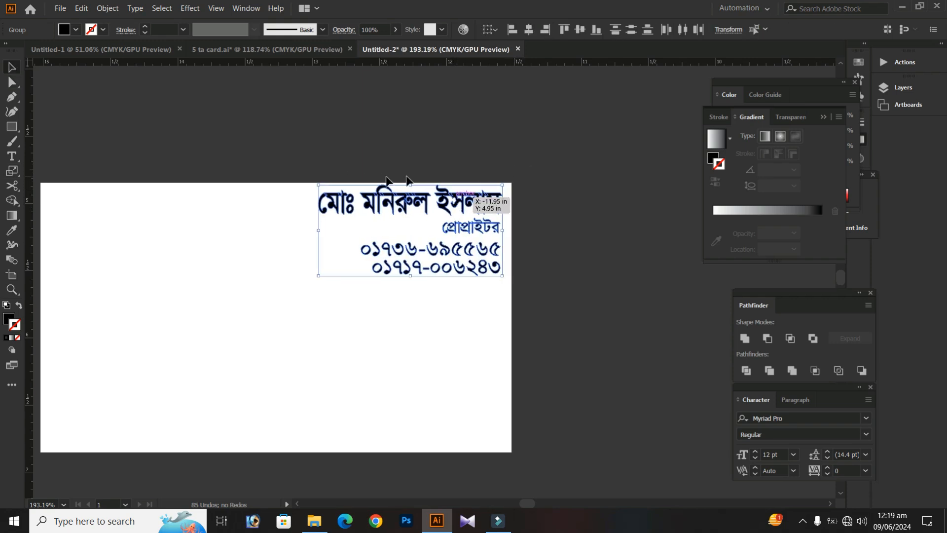
key(ctrl+z)
Group the name, job title and phone number lines
right_click(450, 201)
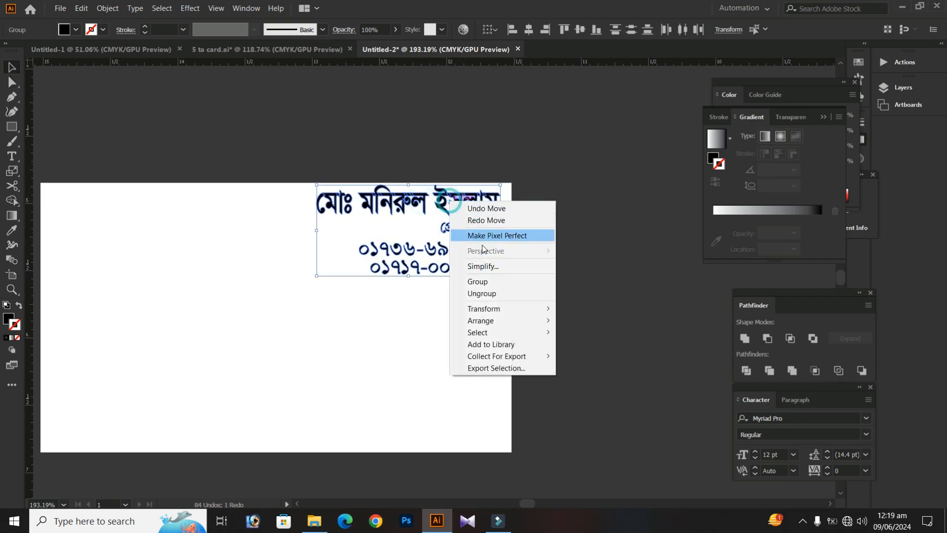
click(478, 282)
click(540, 250)
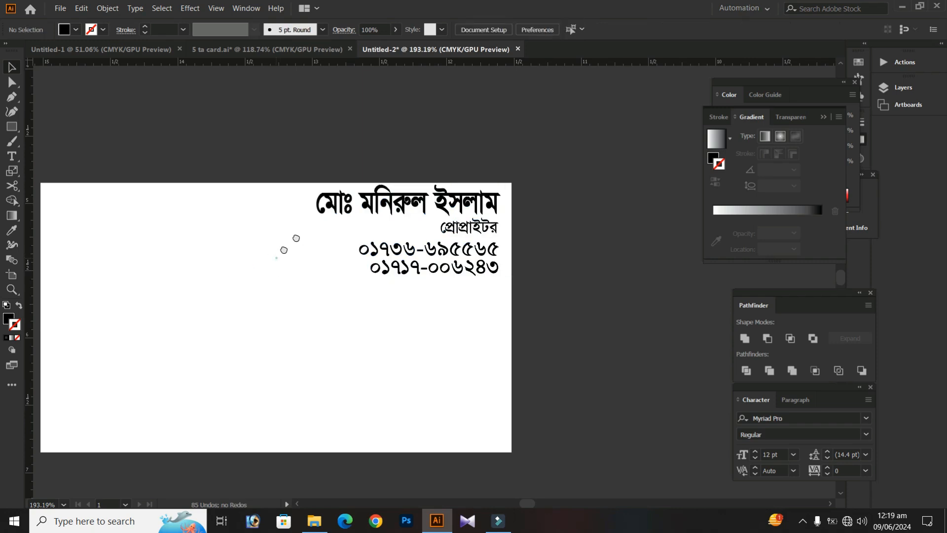
Ungroup the contact text block into separate lines
drag(276, 258, 304, 233)
drag(370, 199, 363, 200)
click(384, 175)
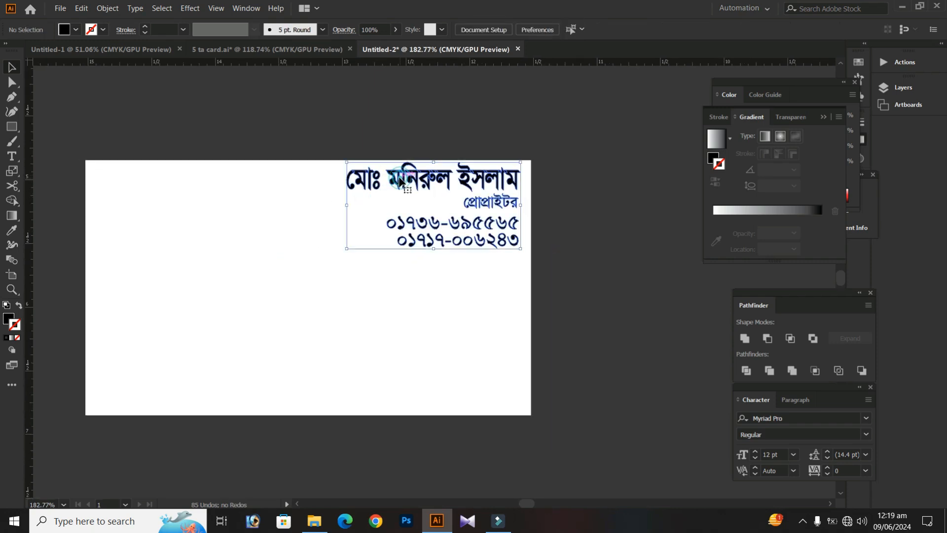
right_click(405, 180)
click(434, 268)
click(567, 195)
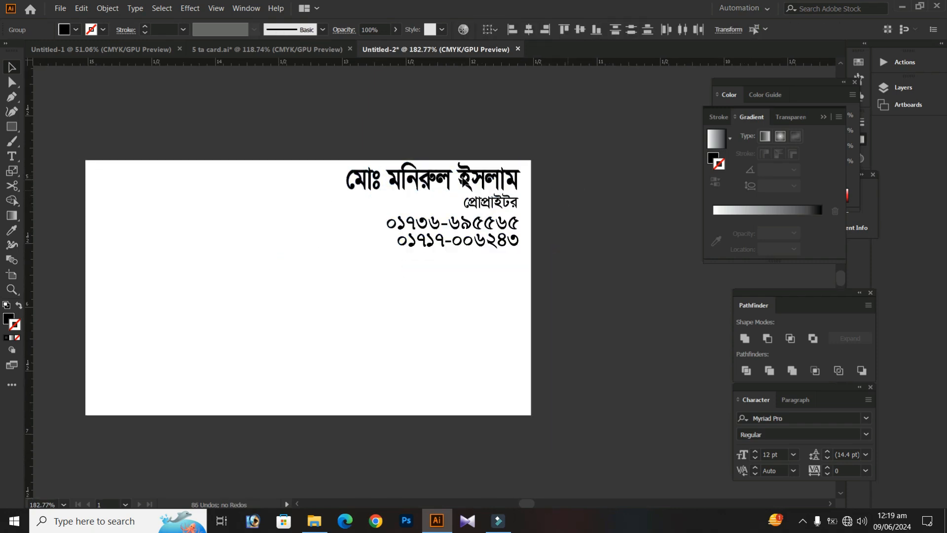
Fill the name, job title and phone number lines with dark blue
click(481, 177)
click(76, 30)
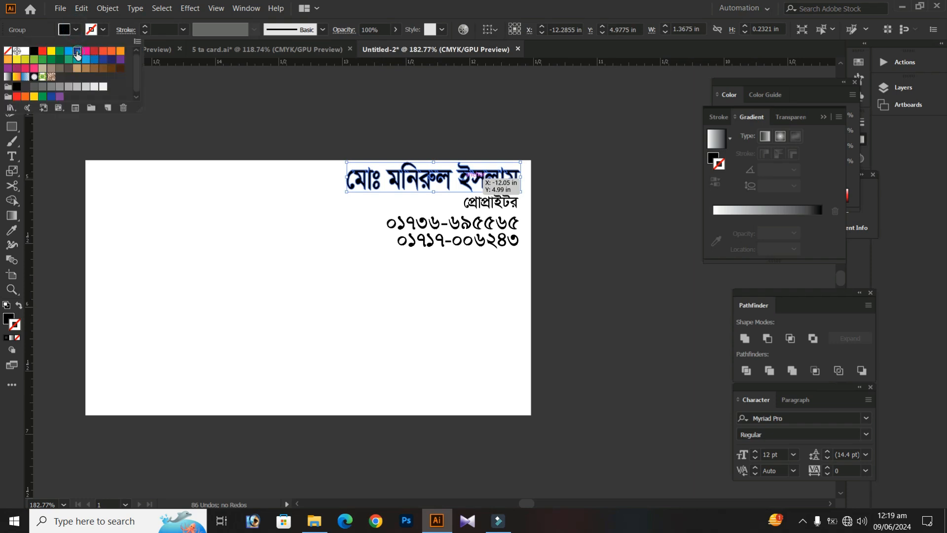
click(77, 54)
click(260, 129)
drag(289, 135, 448, 259)
click(75, 30)
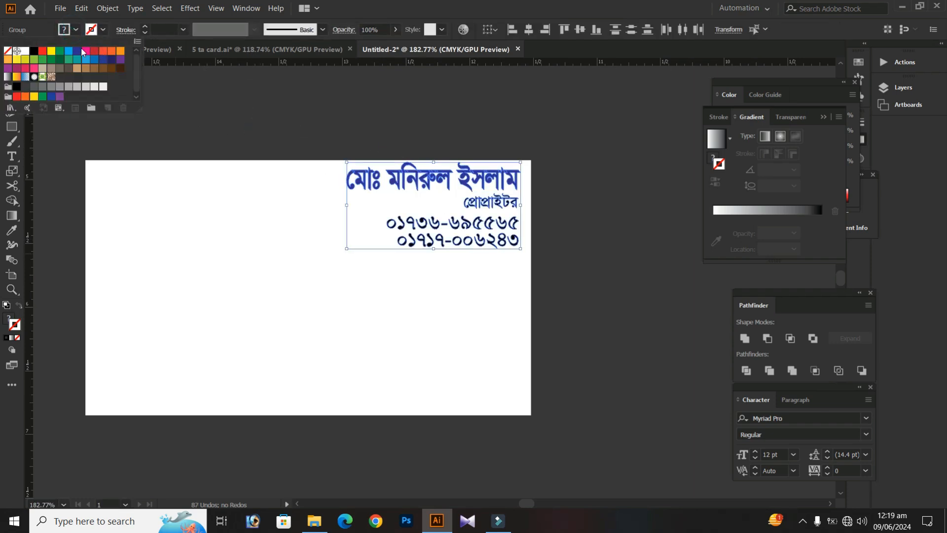
click(76, 51)
click(294, 146)
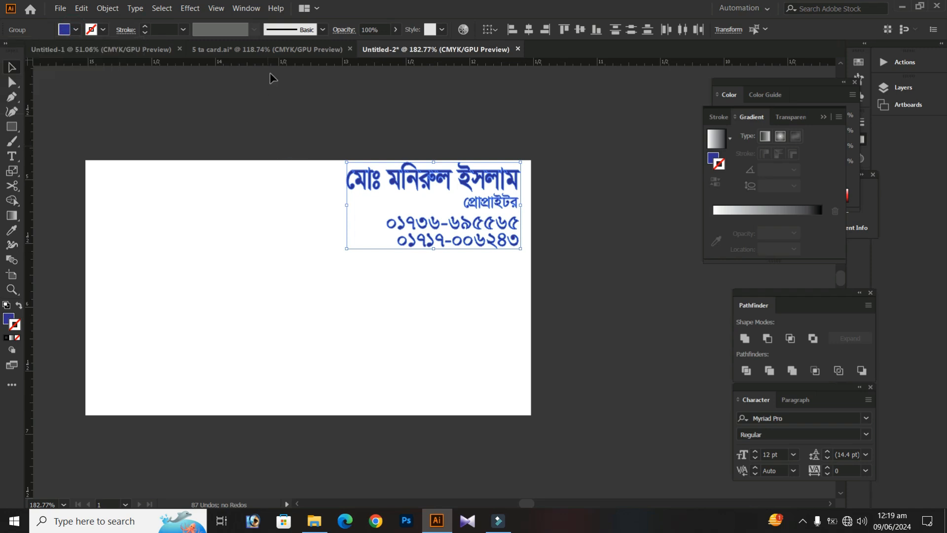
click(260, 145)
Place the shop name on the card at about 3.2 in wide and bring it to the front
drag(186, 147, 362, 198)
drag(129, 200, 439, 225)
right_click(413, 254)
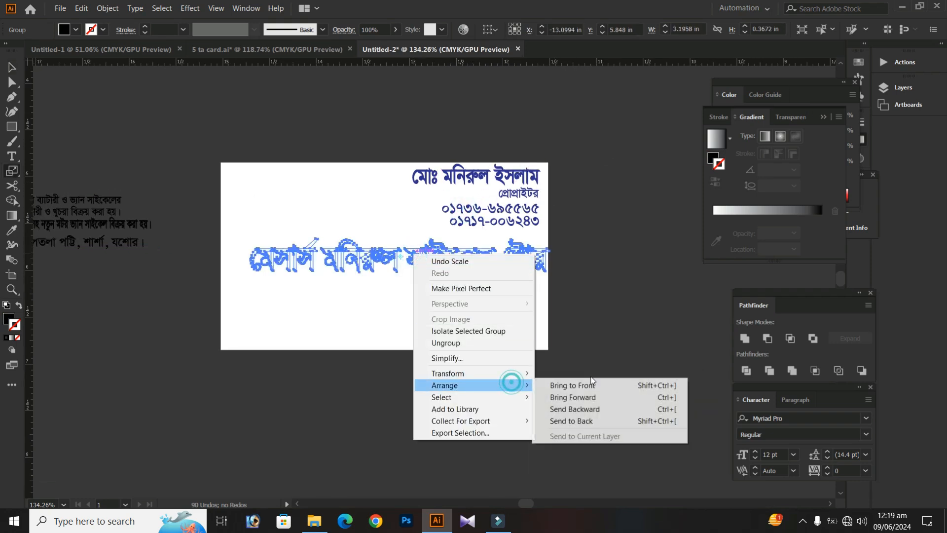
click(598, 378)
right_click(418, 273)
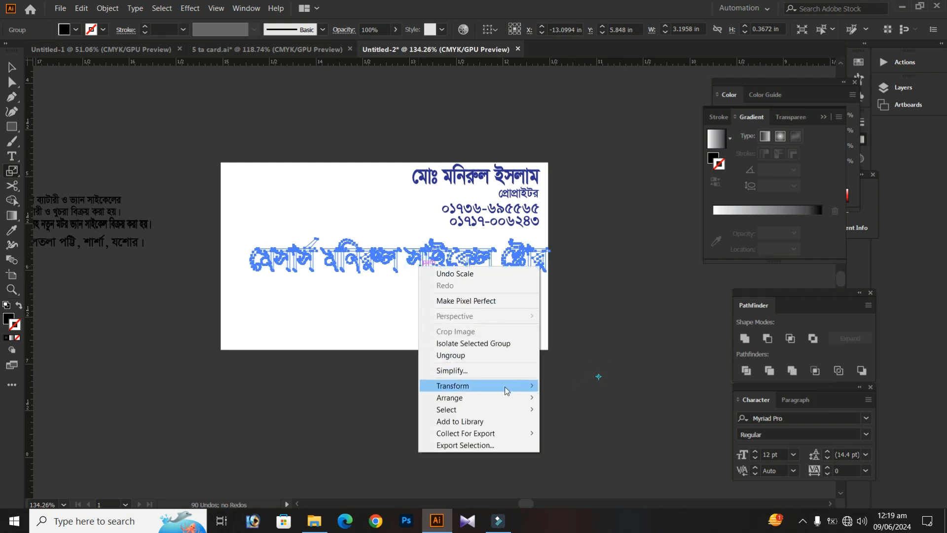
click(462, 397)
click(549, 398)
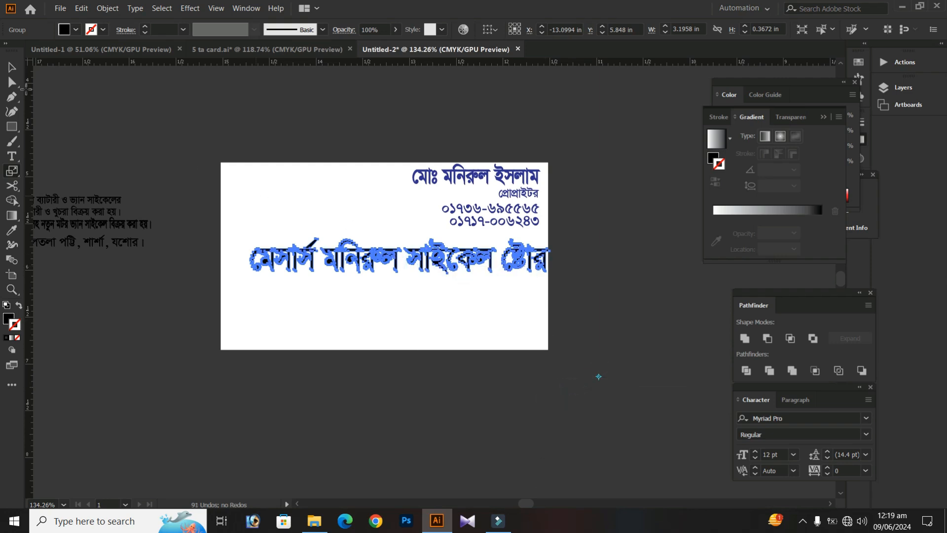
Stretch the shop name to about 3.3 in wide and 0.51 in tall and position it just below the phone numbers
click(15, 63)
drag(302, 259, 286, 256)
drag(384, 237, 383, 229)
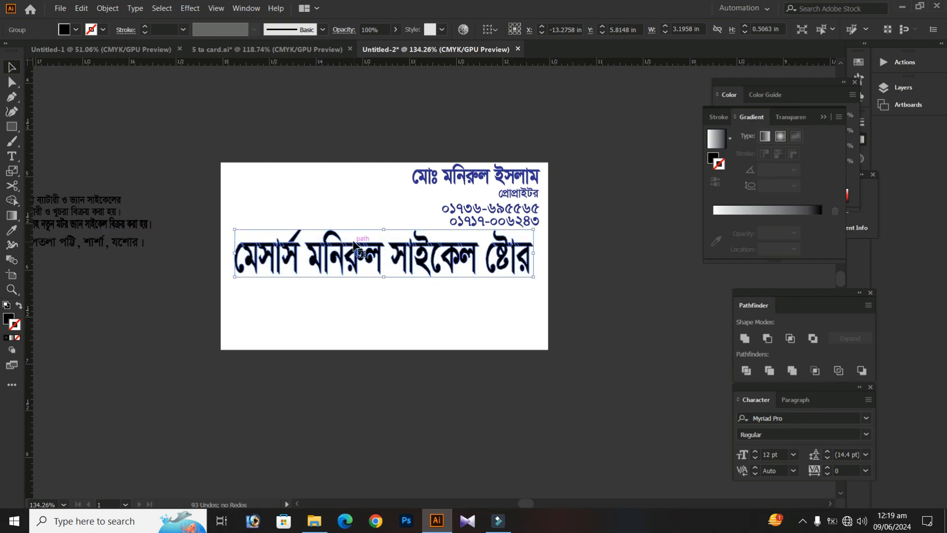
key(Left)
drag(531, 255, 539, 255)
key(Left)
key(Left)
key(Left)
key(Left)
key(Down)
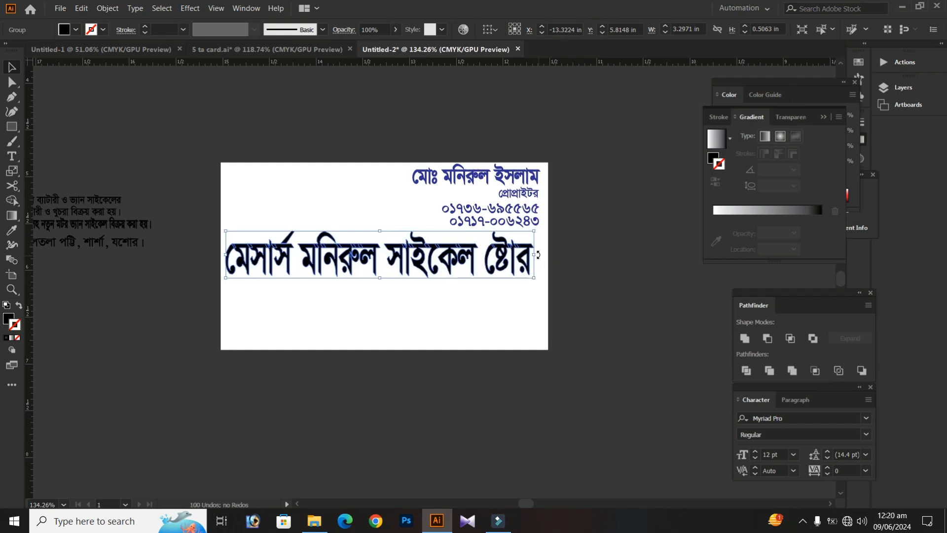
click(572, 247)
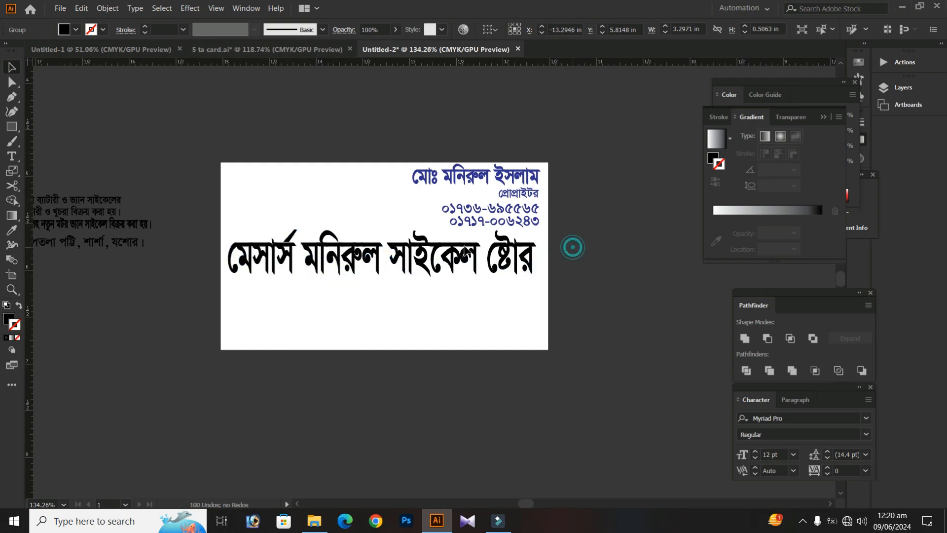
Scale the shop name down to about 2.48 in wide and shift it against the card's right edge
click(454, 258)
drag(232, 156, 169, 191)
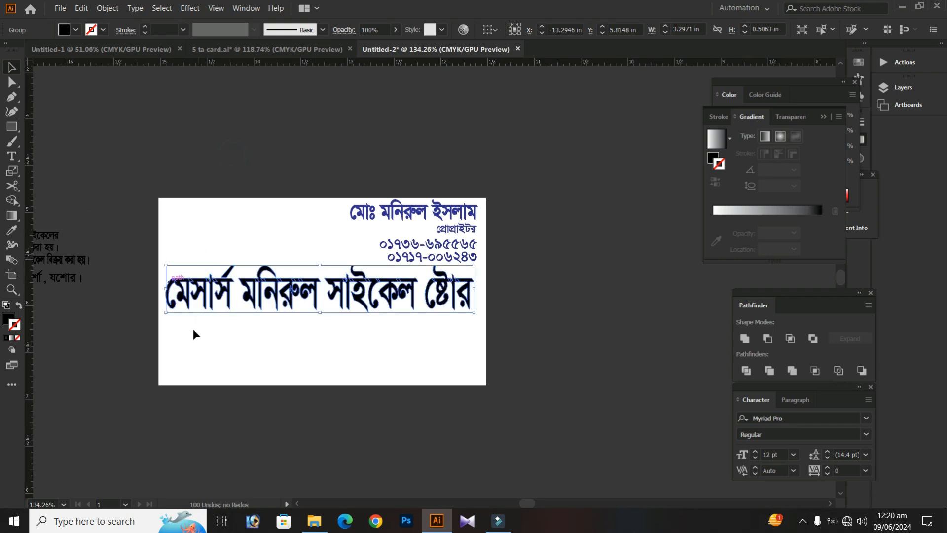
key(s)
drag(522, 189, 501, 219)
key(v)
drag(321, 294, 357, 295)
key(a)
key(v)
drag(412, 288, 432, 284)
drag(264, 285, 250, 285)
Stretch the shop name to about 0.53 in tall directly below the phone numbers
drag(366, 299, 366, 310)
key(Down)
key(Down)
key(Down)
key(Down)
drag(367, 262, 366, 264)
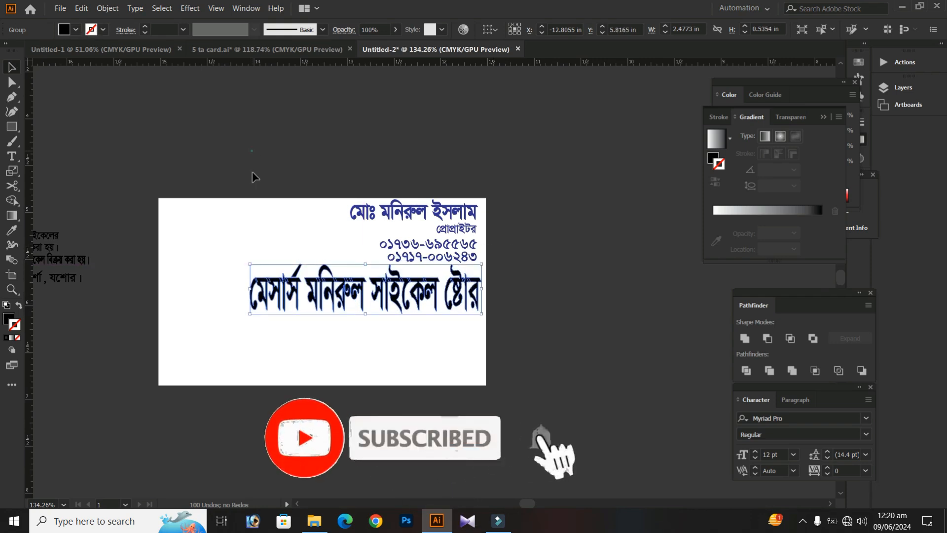
Cut the shop name and draw a rectangle about 2.46 in wide and 0.37 in tall in its place, reaching the card's right edge
click(251, 150)
click(312, 281)
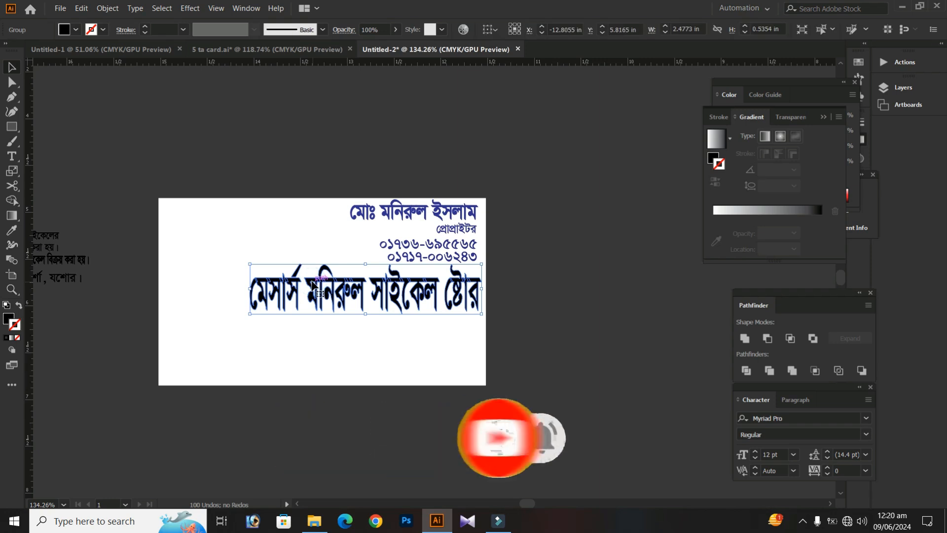
drag(312, 282, 311, 283)
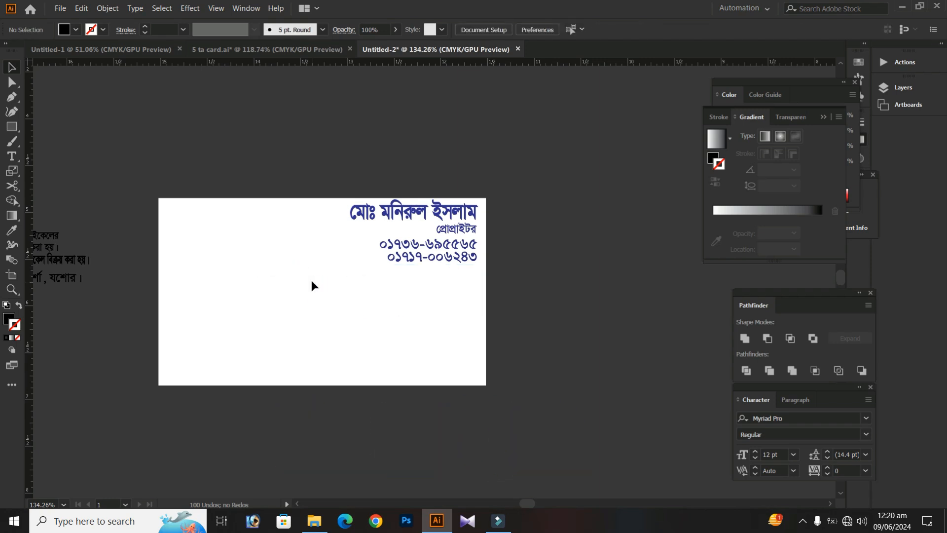
click(12, 126)
drag(256, 272, 484, 308)
key(v)
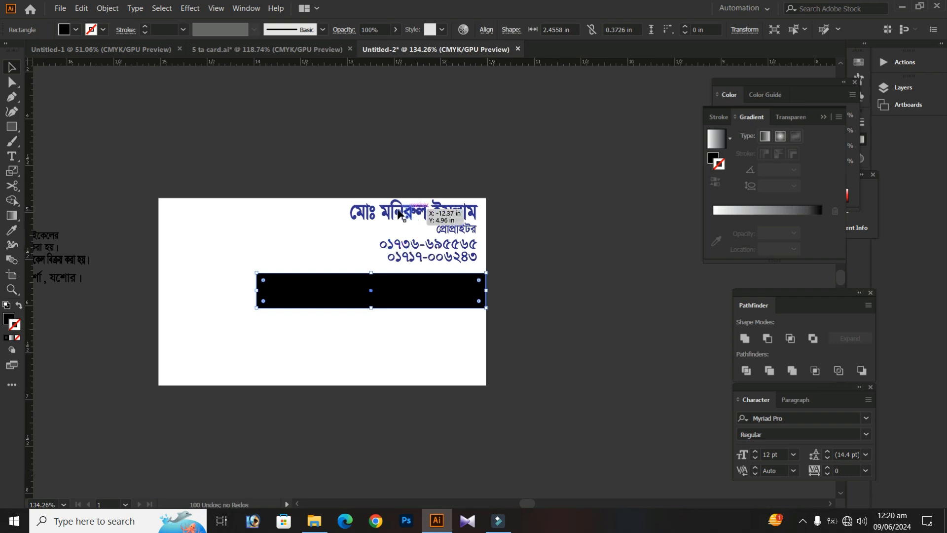
Fill the rectangle with the dark blue sampled from the proprietor's name
click(11, 231)
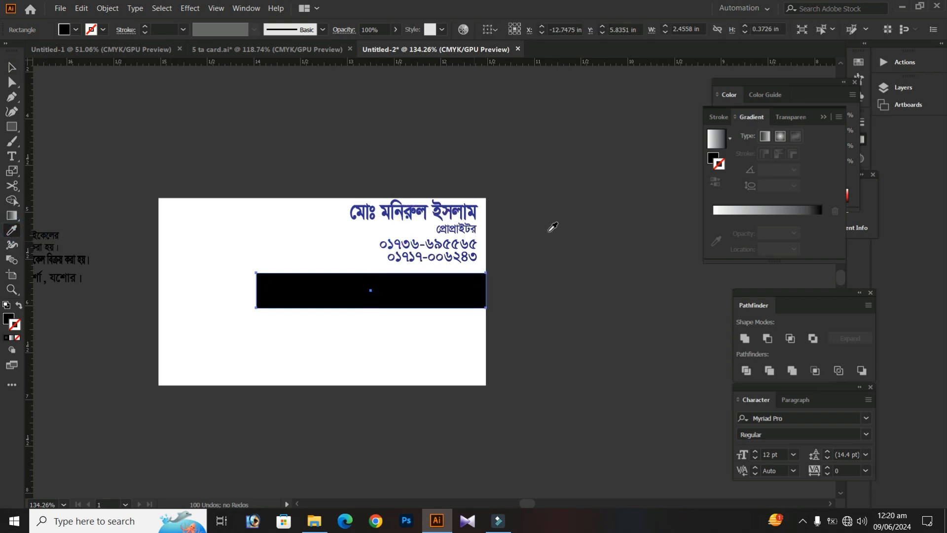
click(448, 209)
click(11, 68)
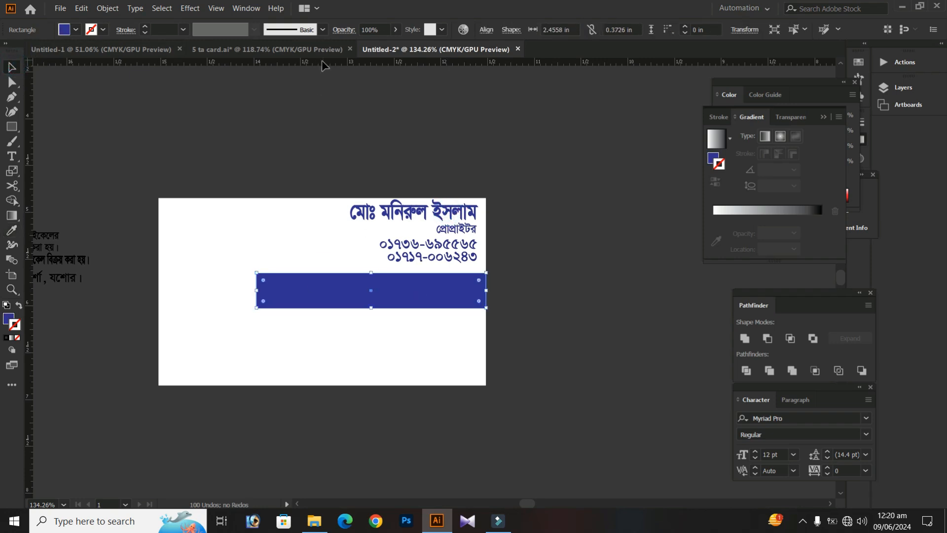
Paste the shop name back over the blue bar and scale it to about 2.25 in wide and 0.36 in tall
key(ctrl+v)
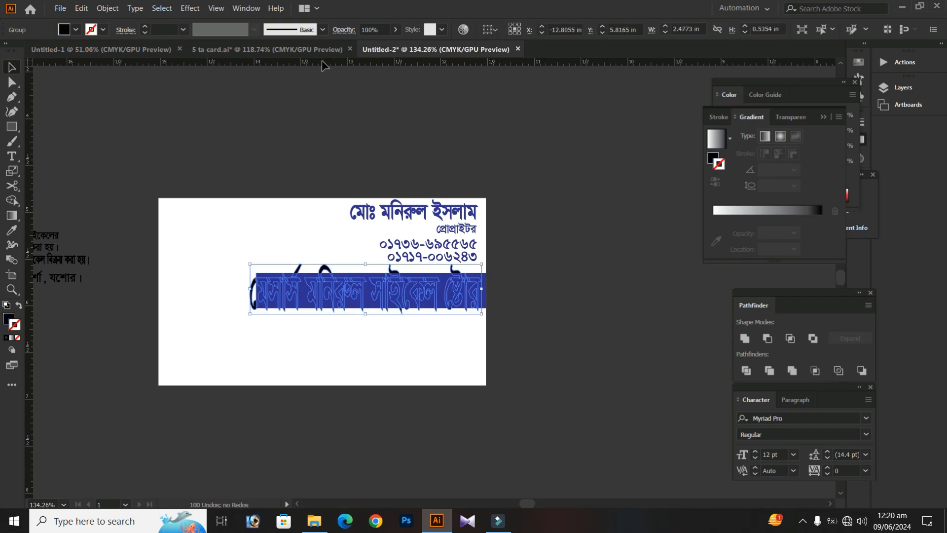
key(s)
drag(550, 148, 513, 184)
Fill the shop name with white and bring it in front of the blue bar
click(75, 29)
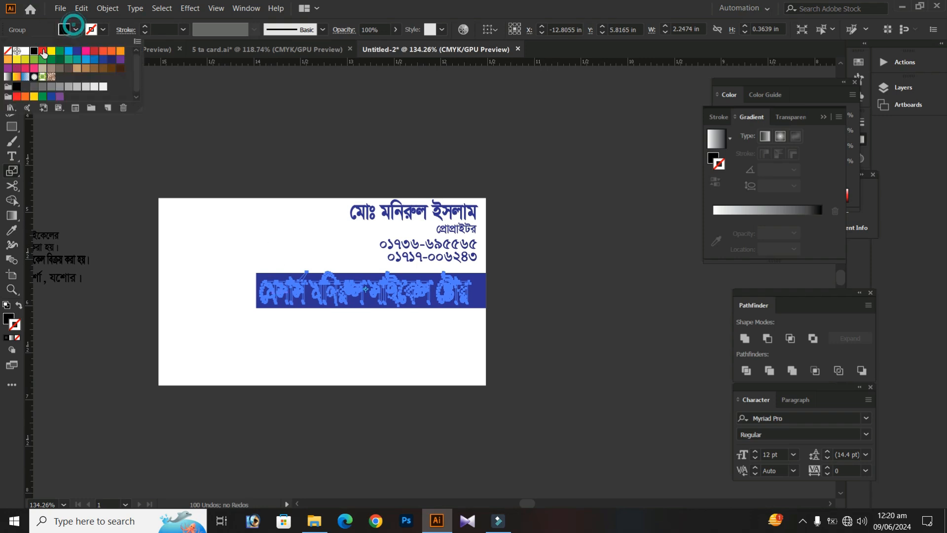
click(25, 50)
click(280, 285)
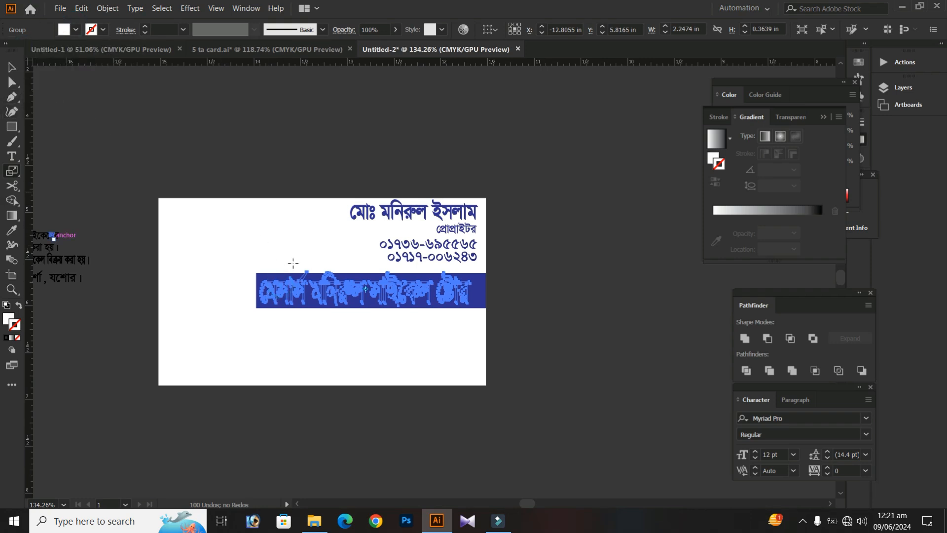
right_click(342, 288)
mouse_move(395, 420)
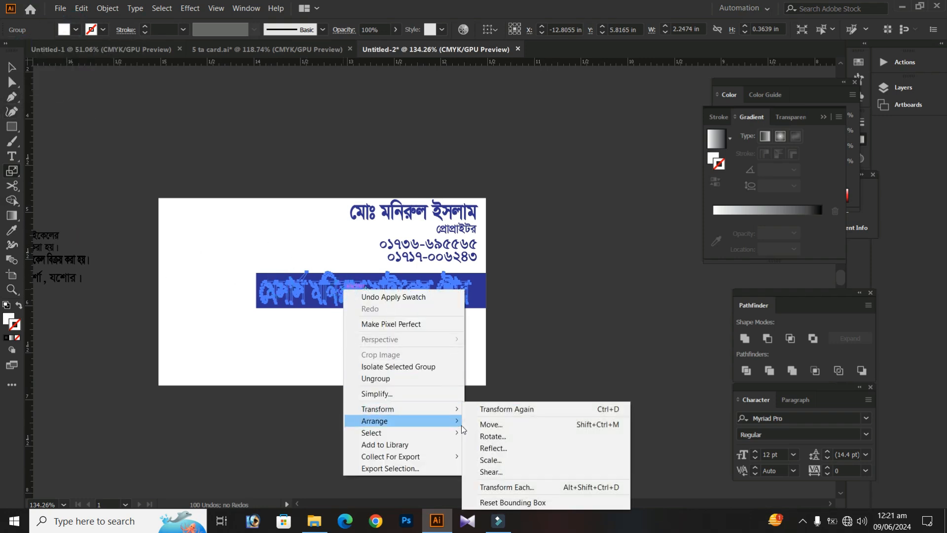
click(490, 422)
Resize the shop name to about 2.24 in wide and 0.31 in tall, leaving more space at the blue bar's left end
key(v)
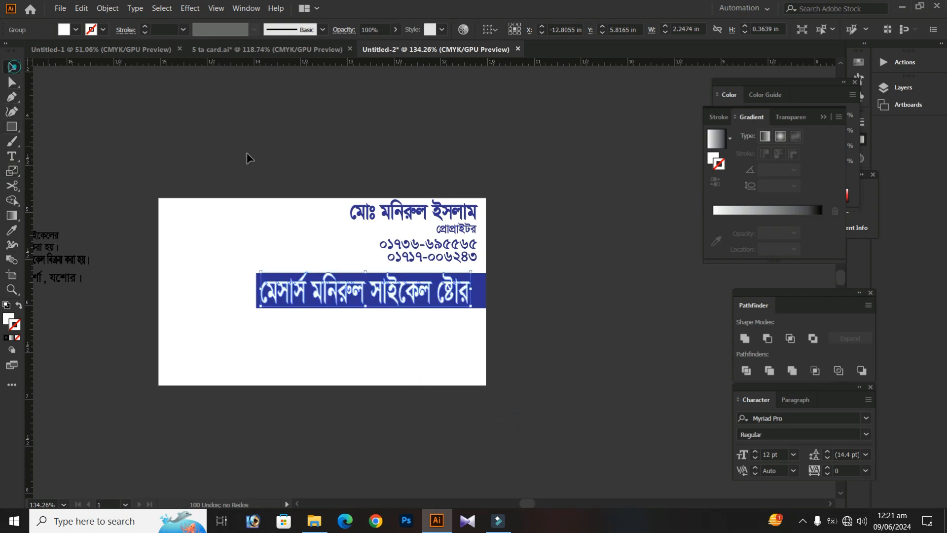
drag(470, 289, 482, 289)
key(s)
drag(557, 166, 555, 182)
key(v)
click(531, 197)
key(z)
drag(259, 263, 324, 268)
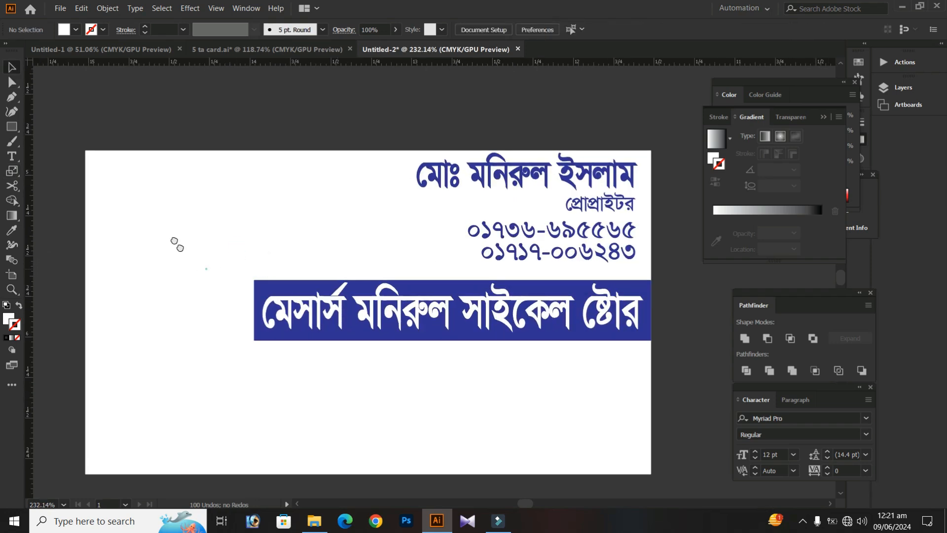
drag(180, 249, 149, 219)
click(261, 282)
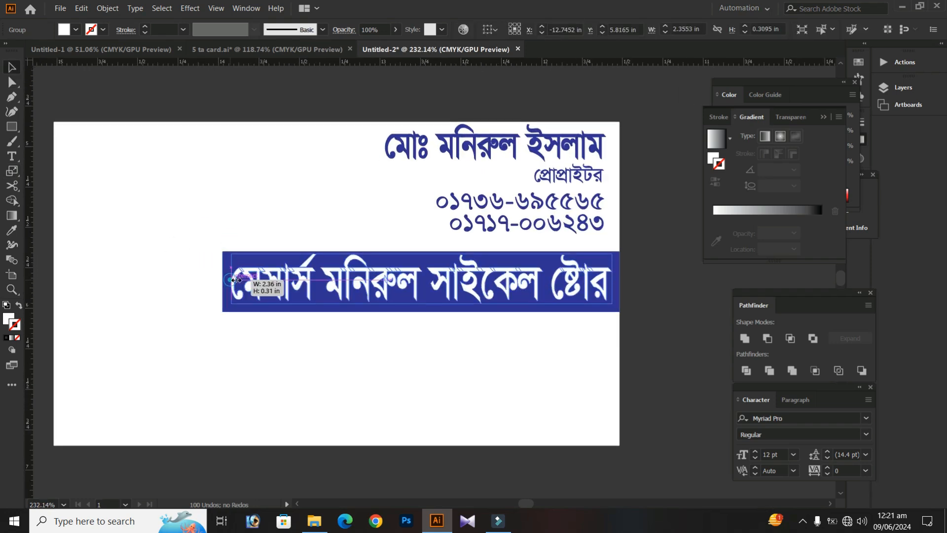
drag(233, 281, 251, 281)
click(211, 232)
Round the blue bar's lower-left corner with a radius of about 0.37 in
key(a)
click(231, 275)
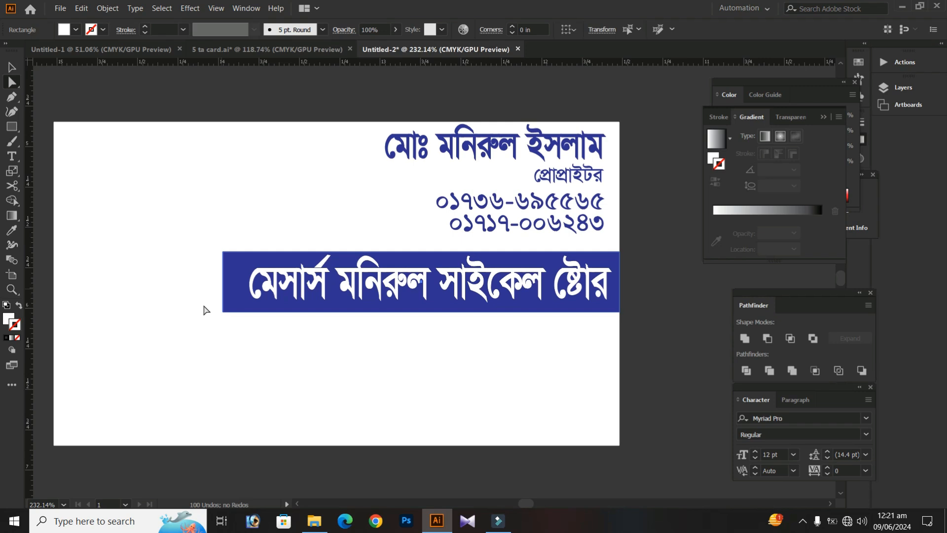
click(204, 305)
click(215, 329)
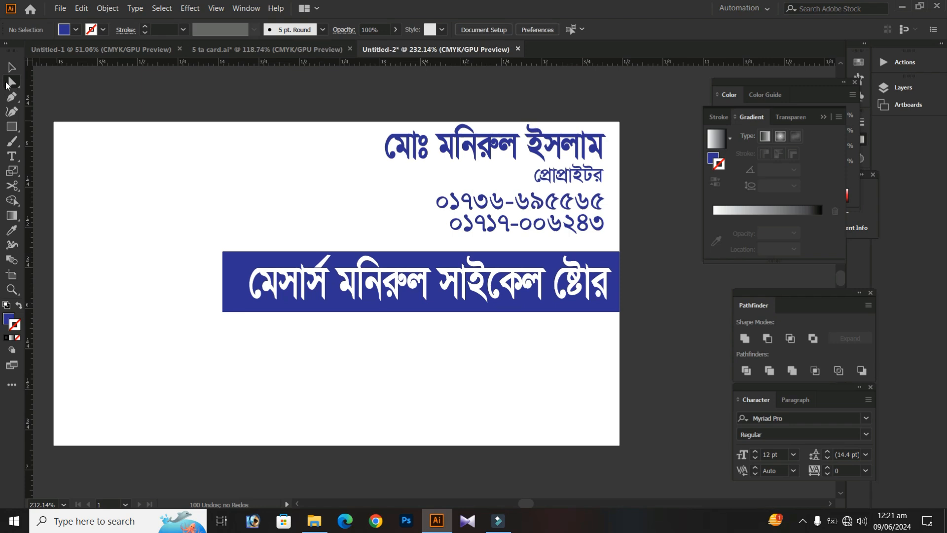
drag(232, 328, 340, 201)
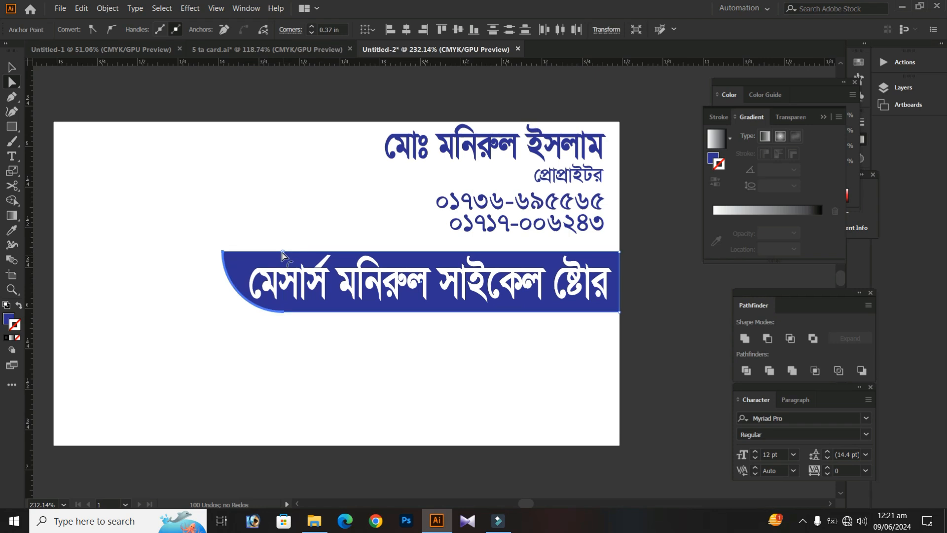
click(266, 220)
Increase the shop name's height slightly and nudge it down to center it vertically in the blue bar
click(286, 283)
key(v)
click(323, 302)
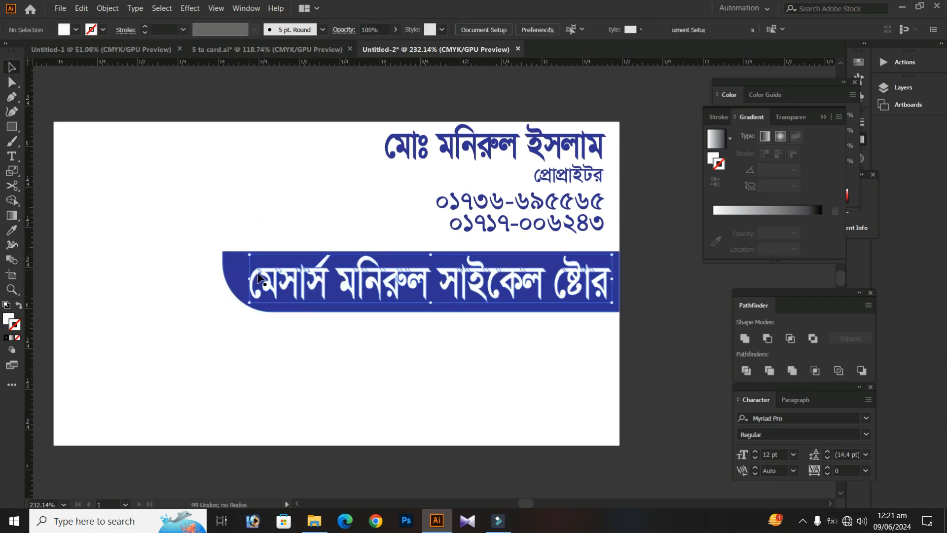
drag(248, 253, 248, 249)
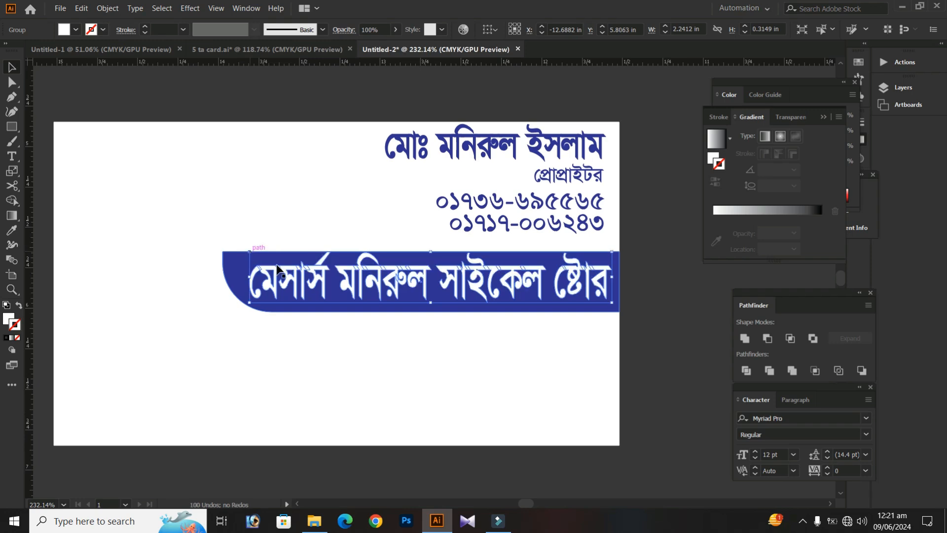
key(Down)
key(Down)
key(Up)
click(370, 356)
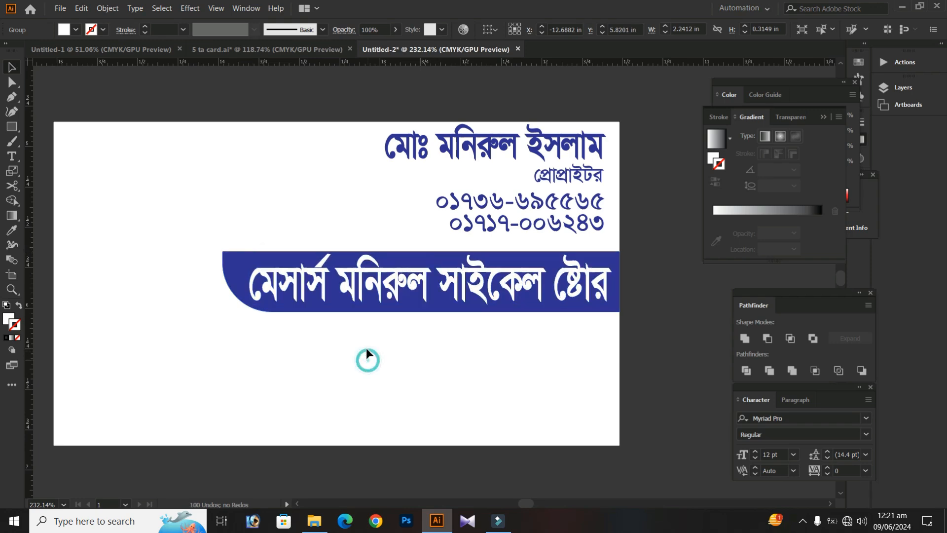
ctrl+click(346, 350)
Move the two-line services text onto the card just below the blue bar, near the right edge
drag(388, 230, 157, 313)
drag(344, 191, 208, 238)
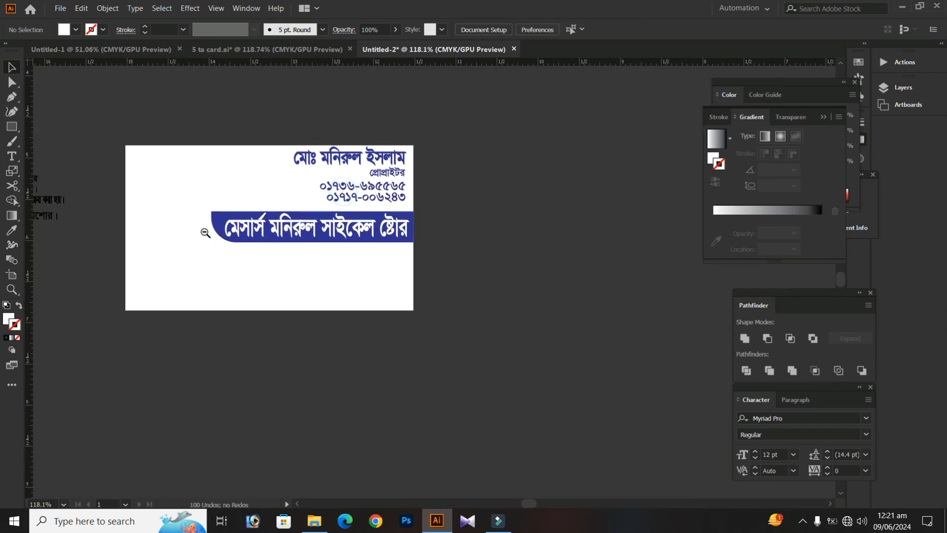
drag(108, 178, 270, 235)
click(147, 231)
drag(147, 231, 416, 313)
key(Left)
key(Left)
key(Left)
key(Left)
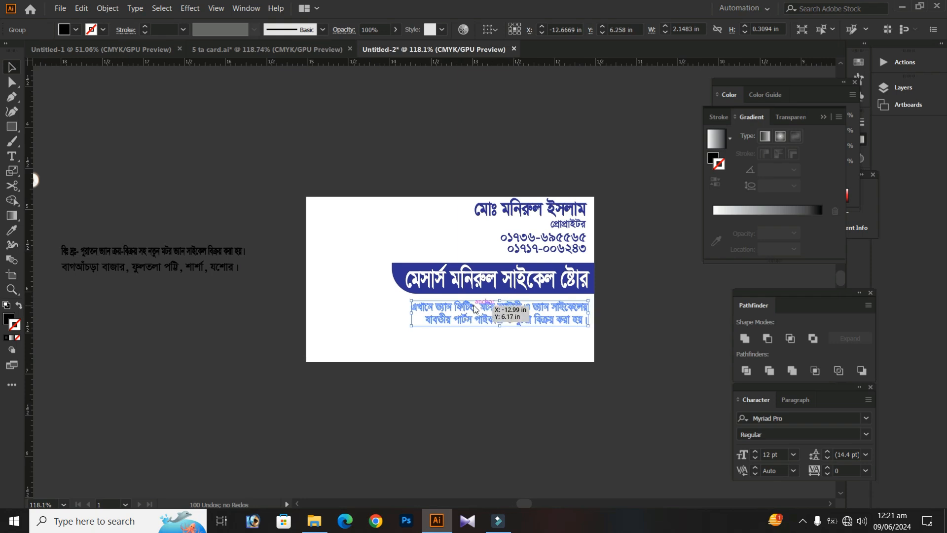
Bring the two-line services text to the front
right_click(474, 305)
mouse_move(522, 439)
click(631, 437)
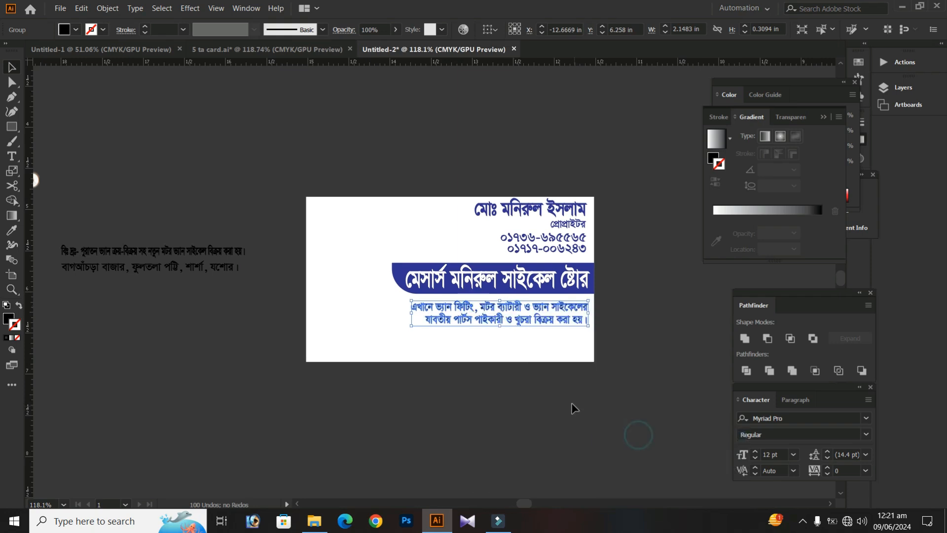
click(541, 394)
Scale the services text to about 2.23 in wide and 0.32 in tall below the blue bar
drag(409, 360, 323, 342)
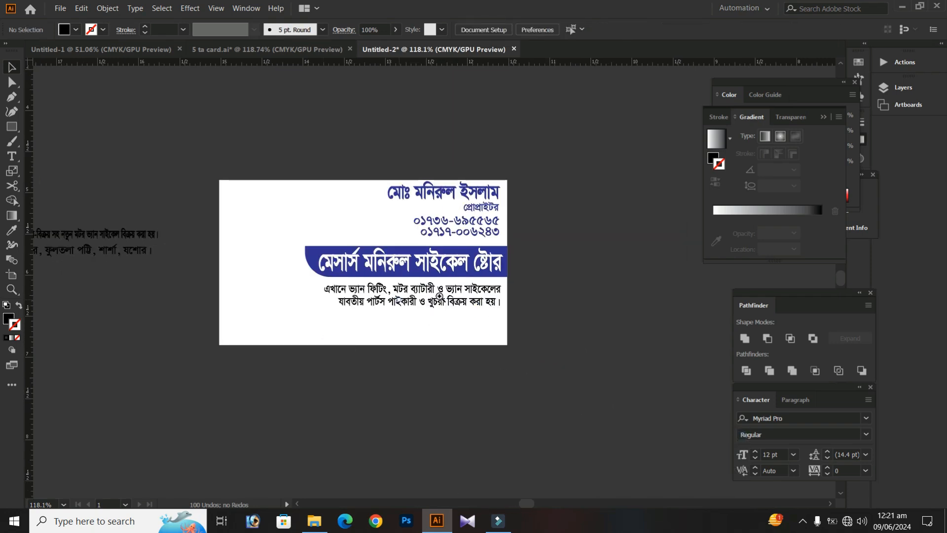
scroll(402, 298, up, 2)
click(451, 286)
key(s)
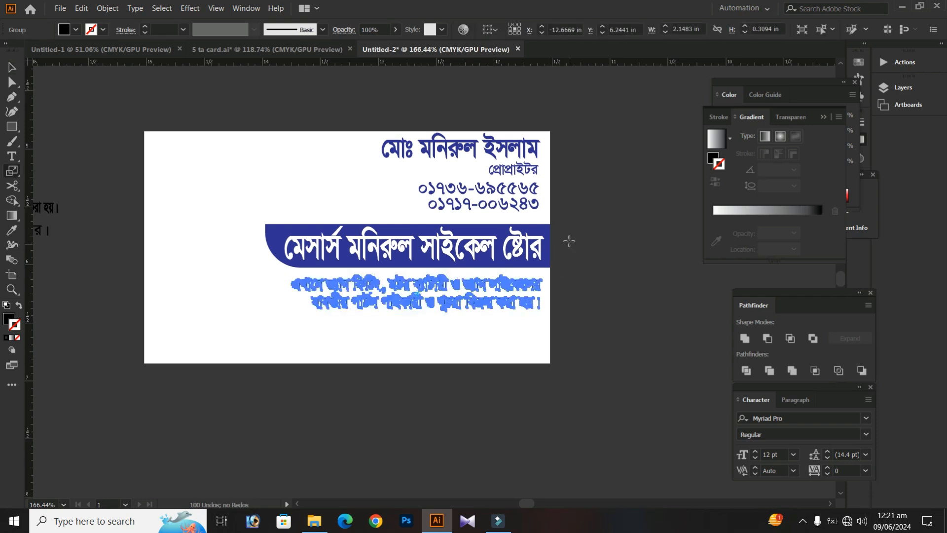
drag(573, 237, 578, 233)
key(v)
click(579, 301)
drag(167, 355, 194, 351)
key(ctrl+z)
key(ctrl+z)
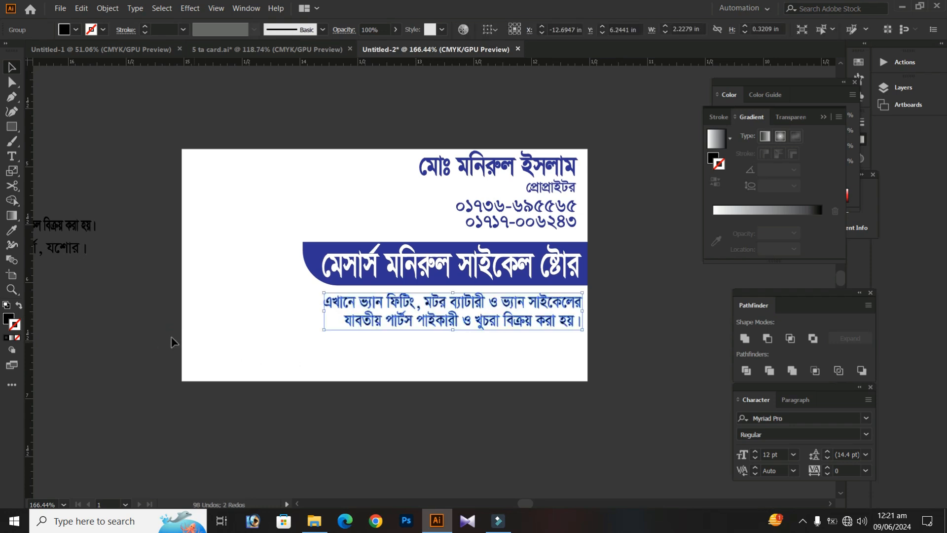
Reduce the services text's height to about 0.29 in from its upper edge
scroll(442, 288, up, 3)
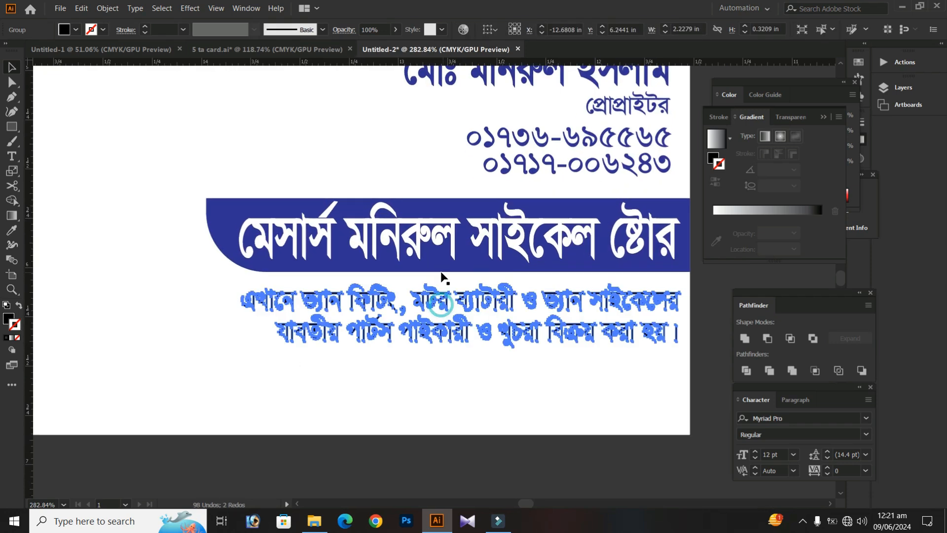
drag(459, 286, 459, 289)
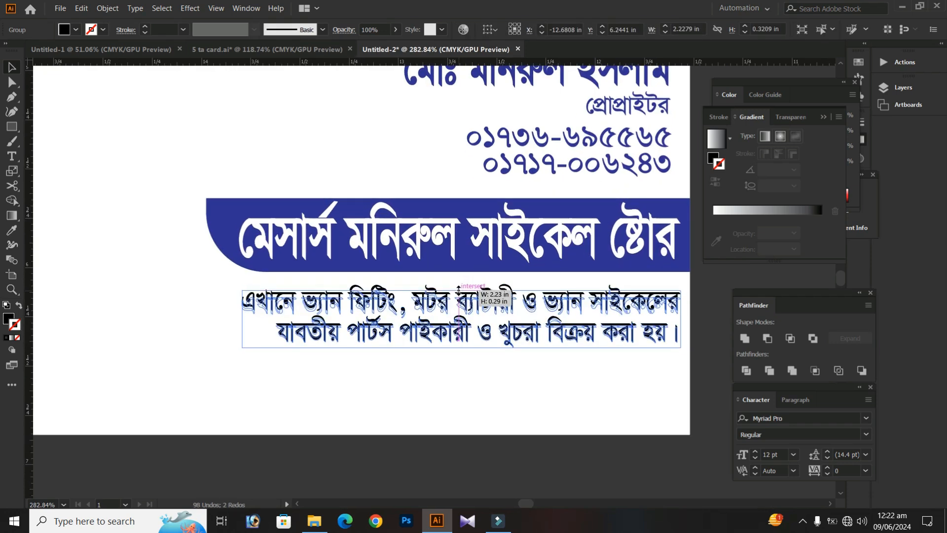
click(426, 373)
alt+scroll(423, 376, down, 3)
Stretch the blue bar and shop name taller together and nudge them up toward the phone numbers
drag(227, 309, 218, 327)
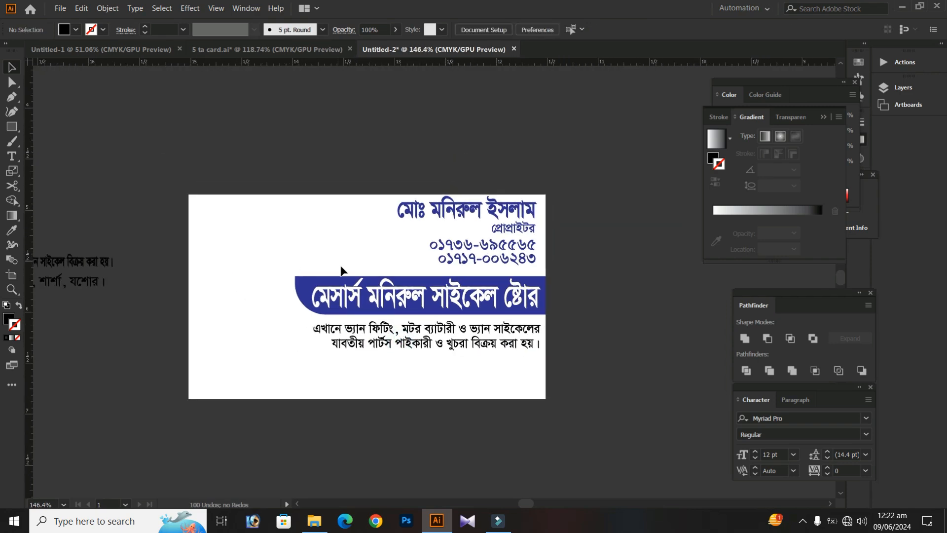
drag(355, 306, 356, 307)
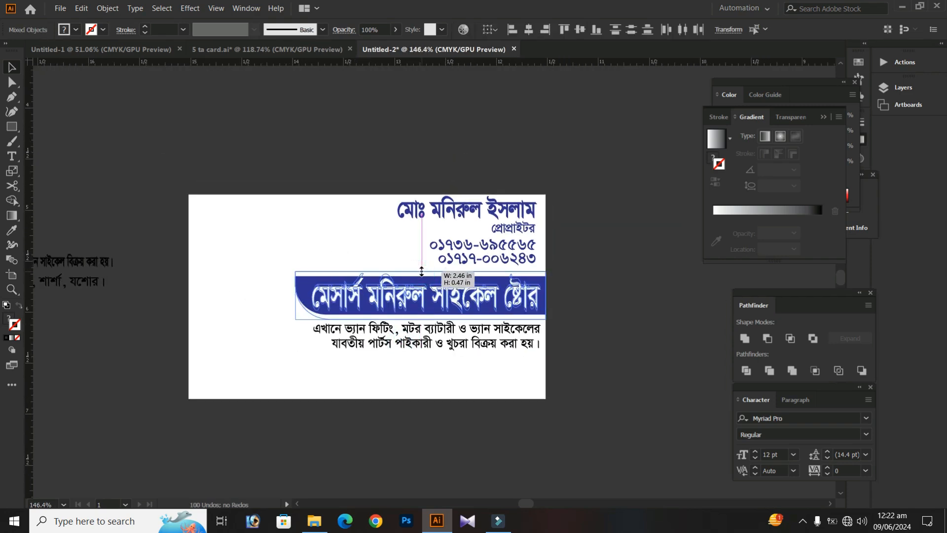
key(Up)
key(Up)
key(Up)
key(Down)
drag(420, 269, 419, 272)
click(566, 269)
Scale the shop name to about 2.26 in wide and 0.34 in tall inside the enlarged blue bar
drag(563, 301, 468, 307)
click(402, 297)
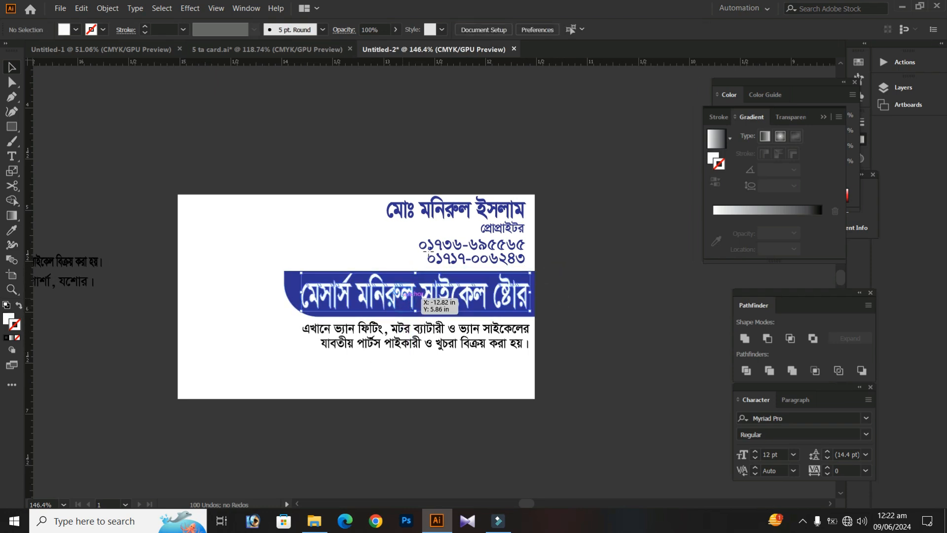
key(s)
drag(433, 235, 436, 242)
key(ctrl+z)
drag(513, 165, 516, 179)
key(a)
click(223, 172)
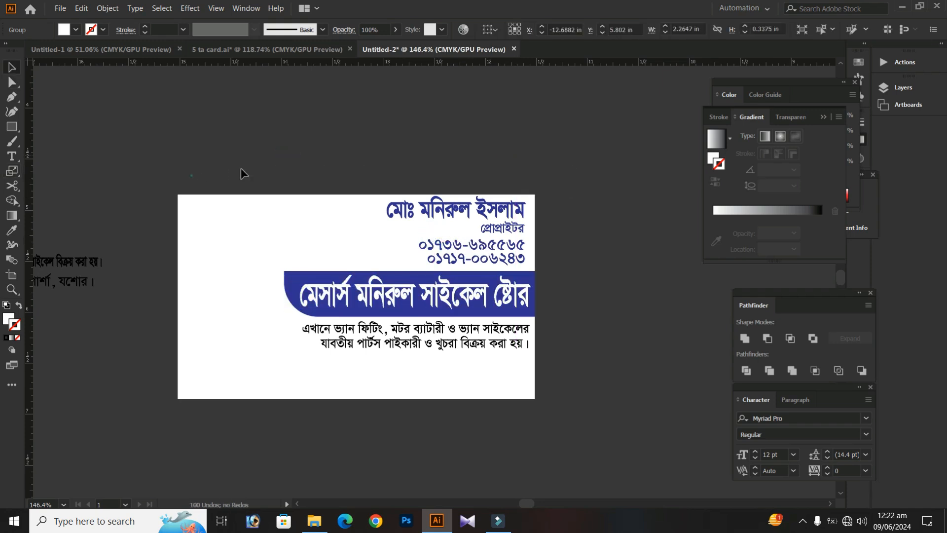
Ungroup the services text below the blue bar into separate lines
scroll(202, 165, left, 8)
scroll(229, 200, down, 3)
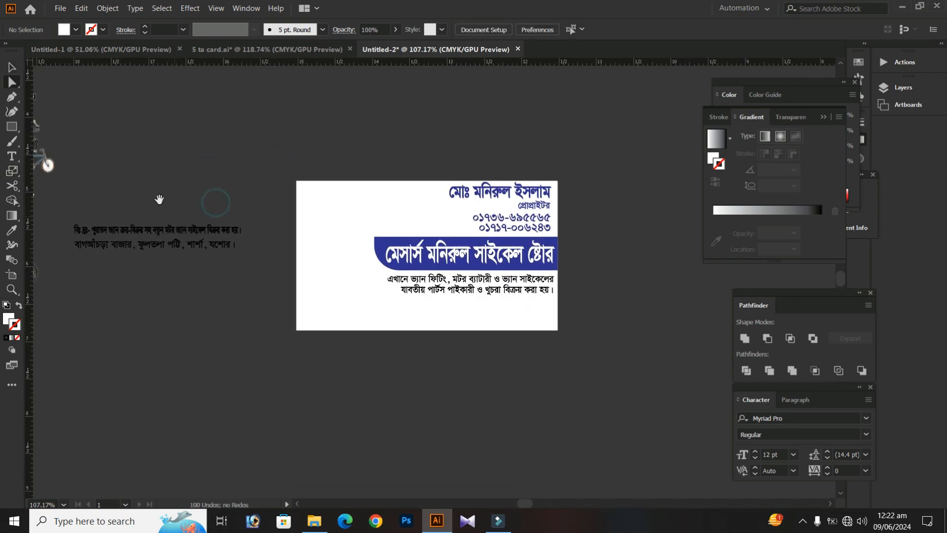
scroll(455, 329, up, 2)
key(v)
scroll(452, 320, up, 3)
click(446, 313)
right_click(421, 292)
click(450, 377)
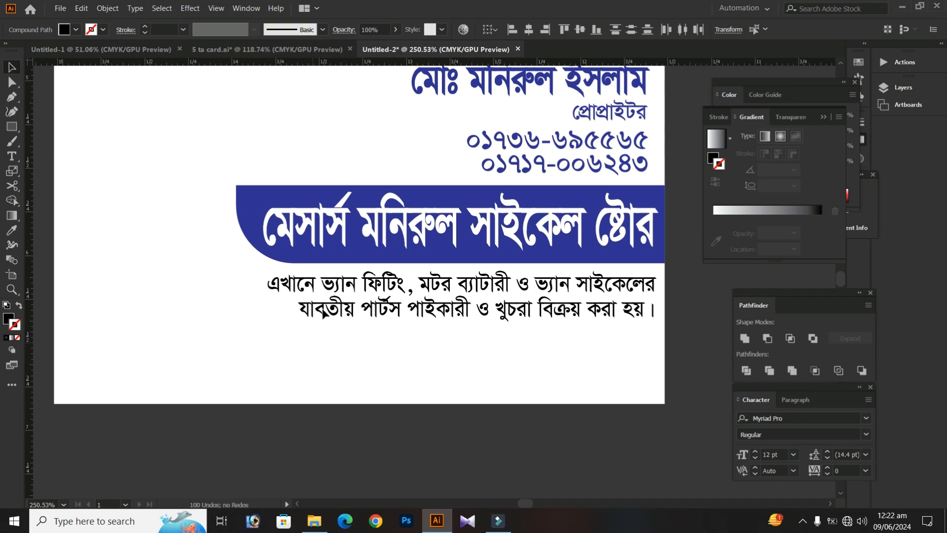
Fill the second line of the services text with the magenta-pink swatch
click(284, 309)
drag(600, 341, 673, 349)
click(67, 30)
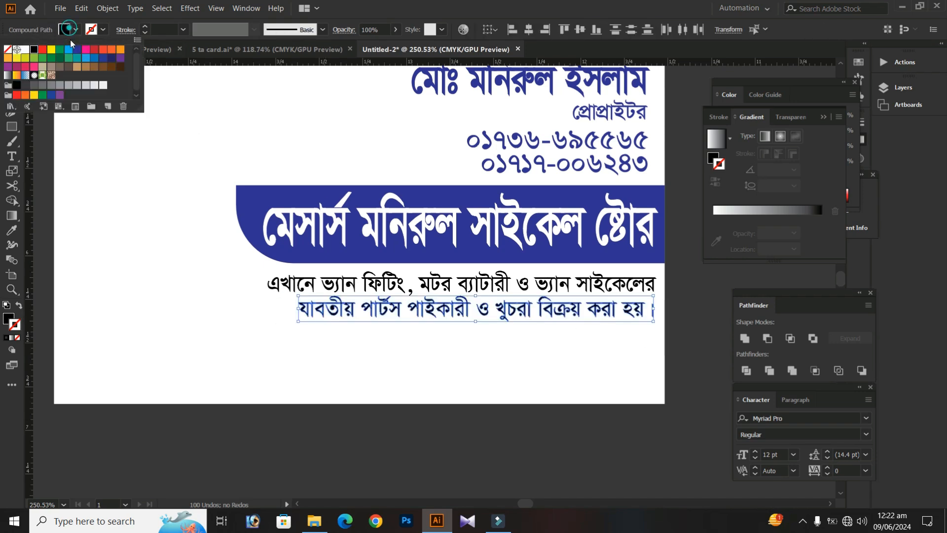
click(86, 51)
click(239, 309)
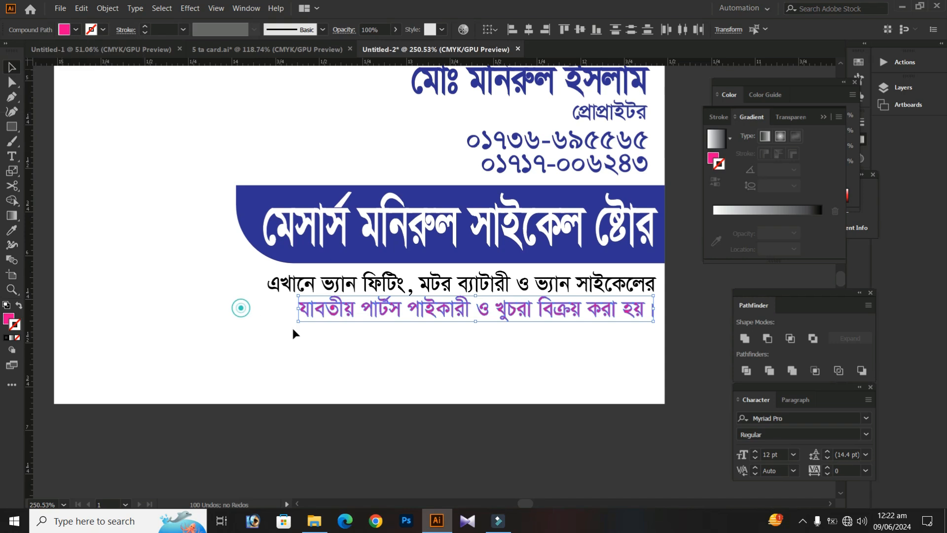
click(622, 336)
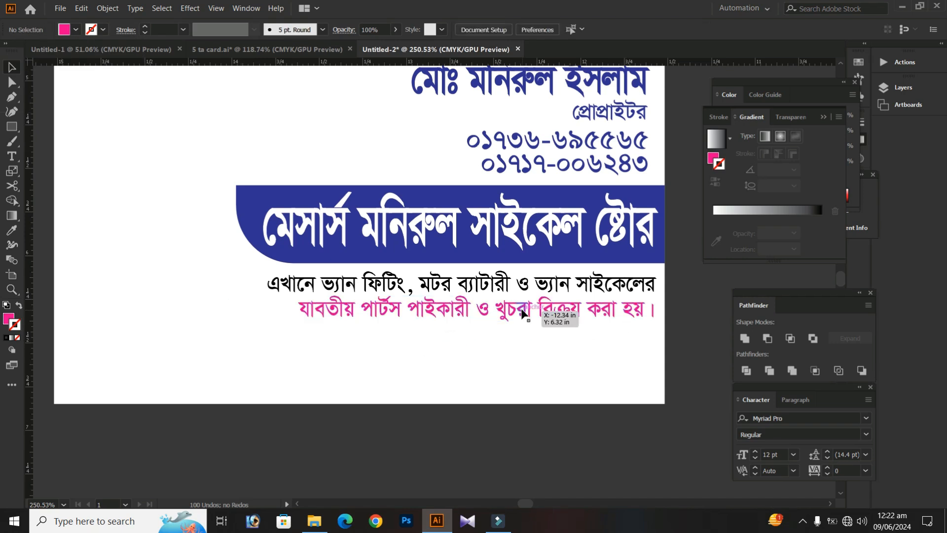
Match the fill of the first services line to the blue of the shop-name bar
click(311, 282)
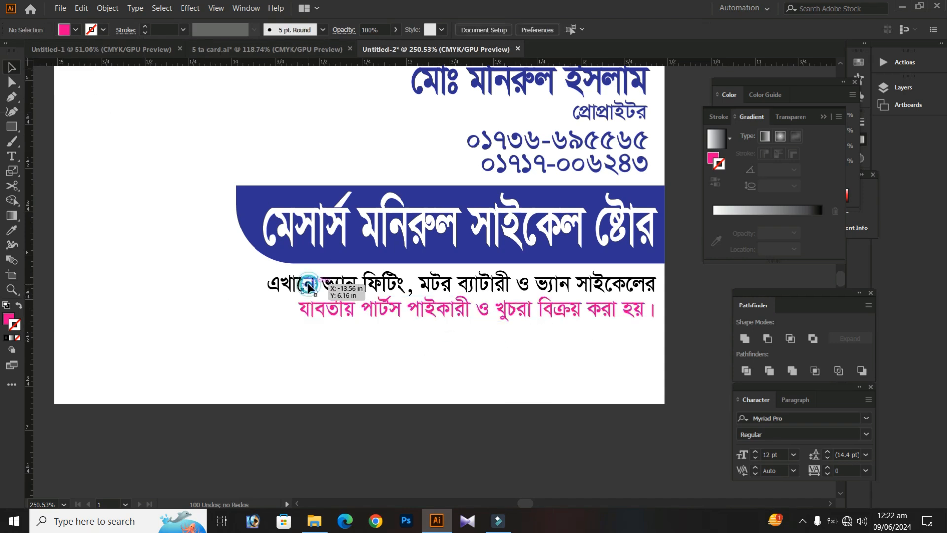
drag(237, 270, 666, 286)
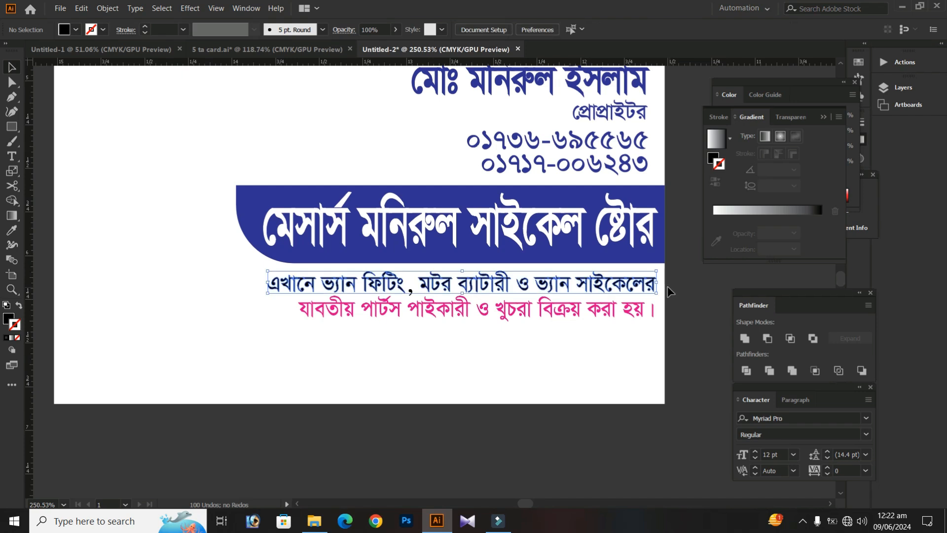
click(249, 197)
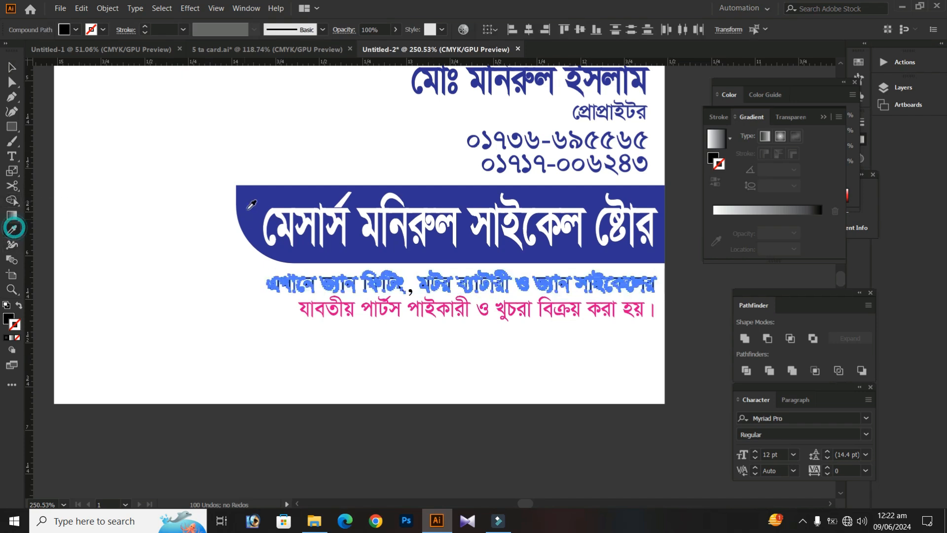
click(12, 67)
click(148, 232)
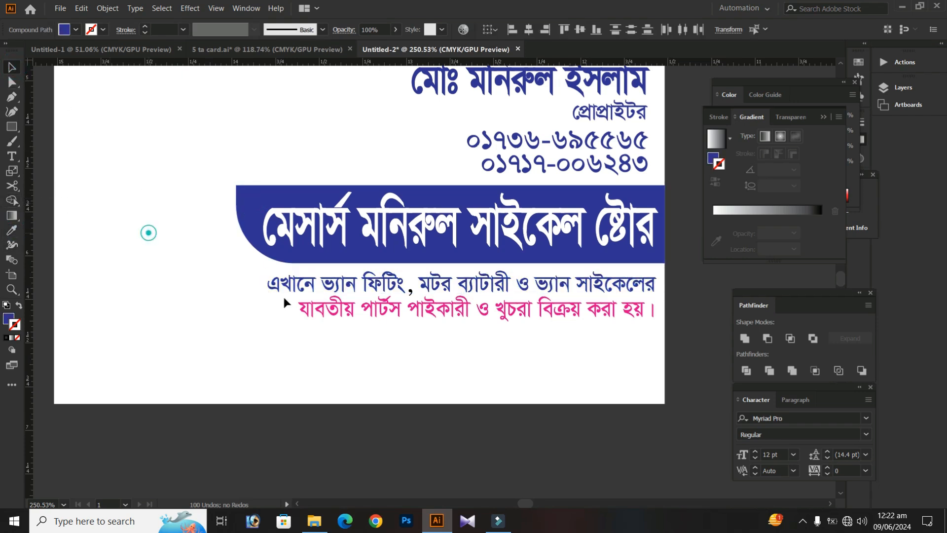
Move the black note line about used and new vans from outside the card to below the pink services line
drag(371, 348, 205, 289)
drag(370, 332, 236, 339)
click(237, 340)
drag(268, 377, 346, 364)
drag(197, 305, 213, 289)
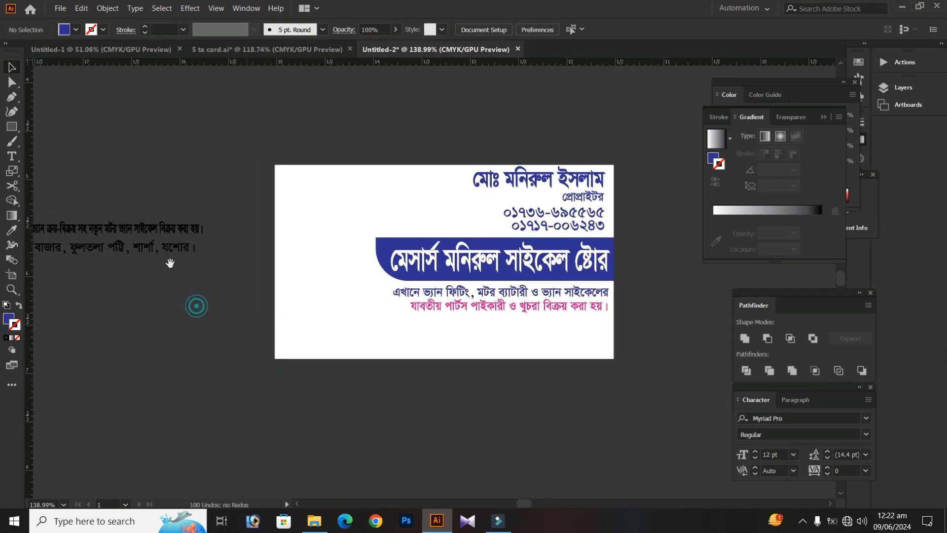
drag(146, 229, 419, 281)
Give the note line the card's blue fill and scale it to about 2.09 in wide and 0.15 in tall
key(o)
key(i)
click(378, 163)
key(a)
key(s)
drag(571, 159, 557, 159)
key(v)
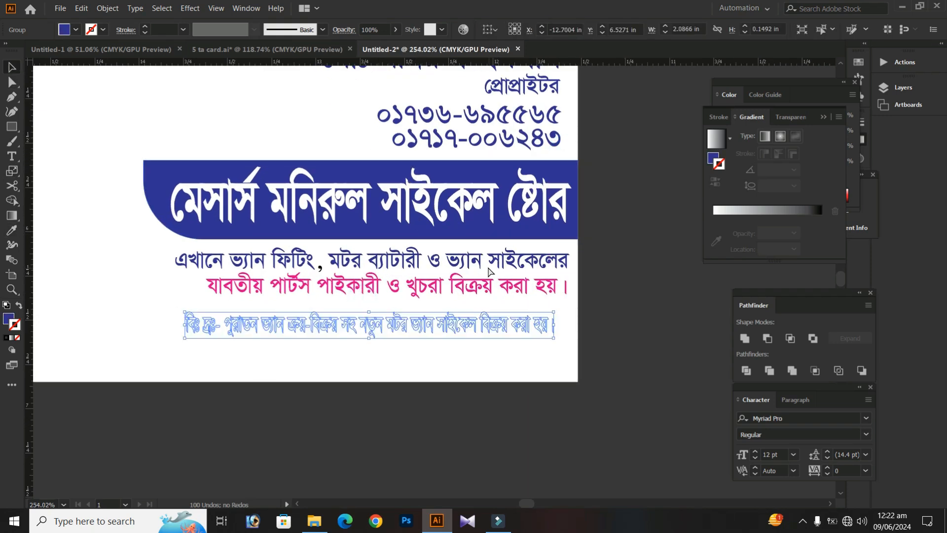
Bring the note line to the front and cut it from the card
right_click(447, 327)
click(511, 268)
click(605, 269)
click(420, 378)
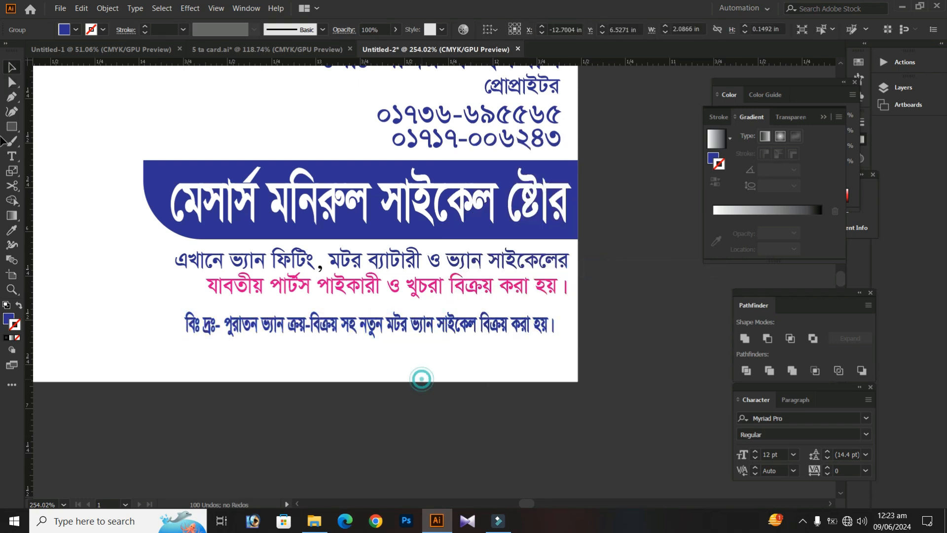
click(339, 323)
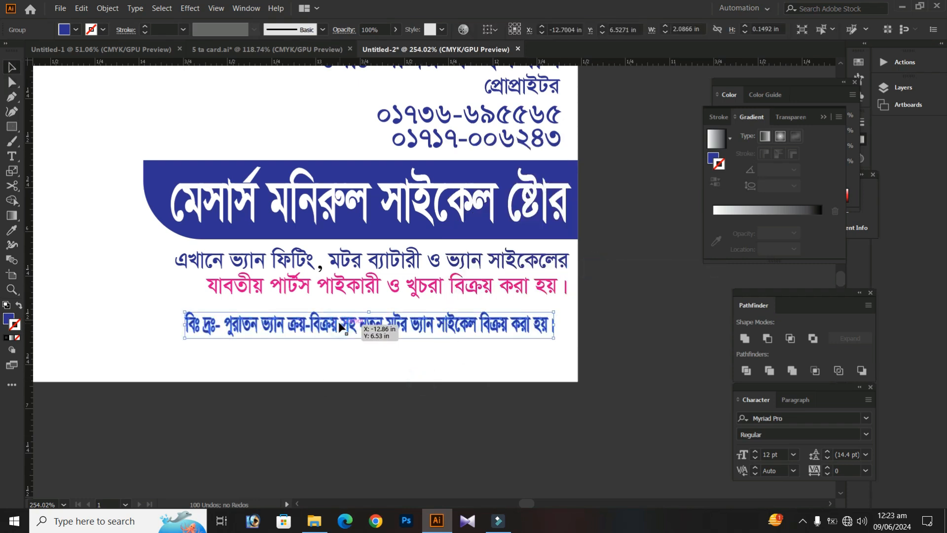
key(Delete)
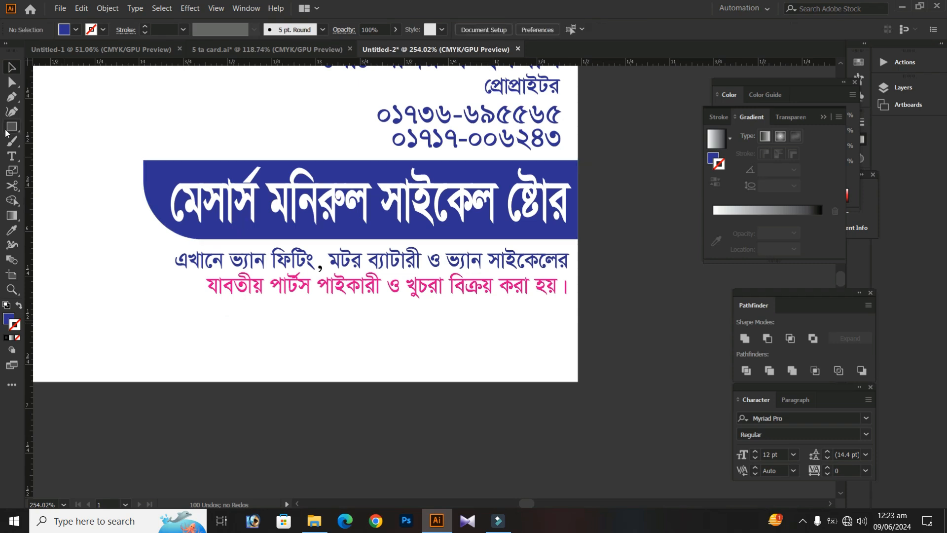
Draw a blue rectangle about 2.14 in by 0.19 in below the pink line and fully round its corners
drag(193, 314, 571, 347)
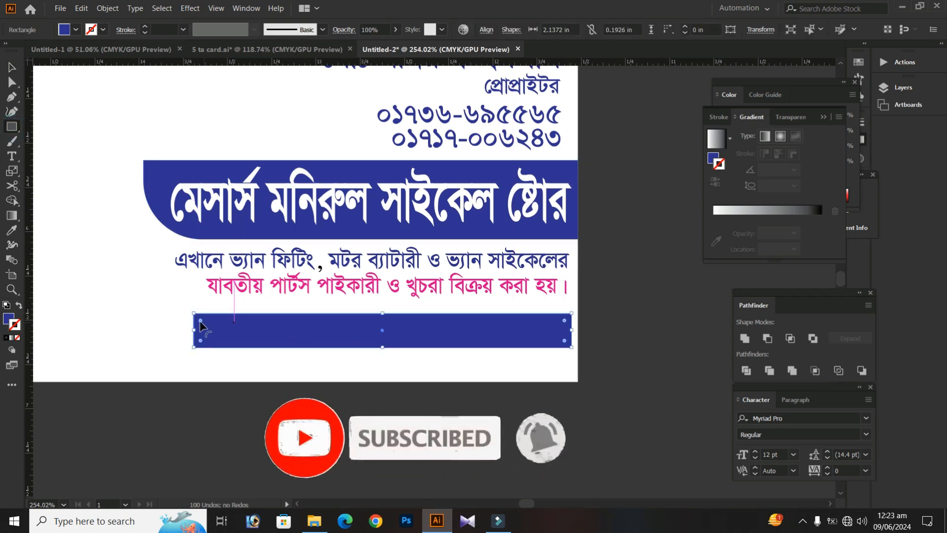
click(14, 67)
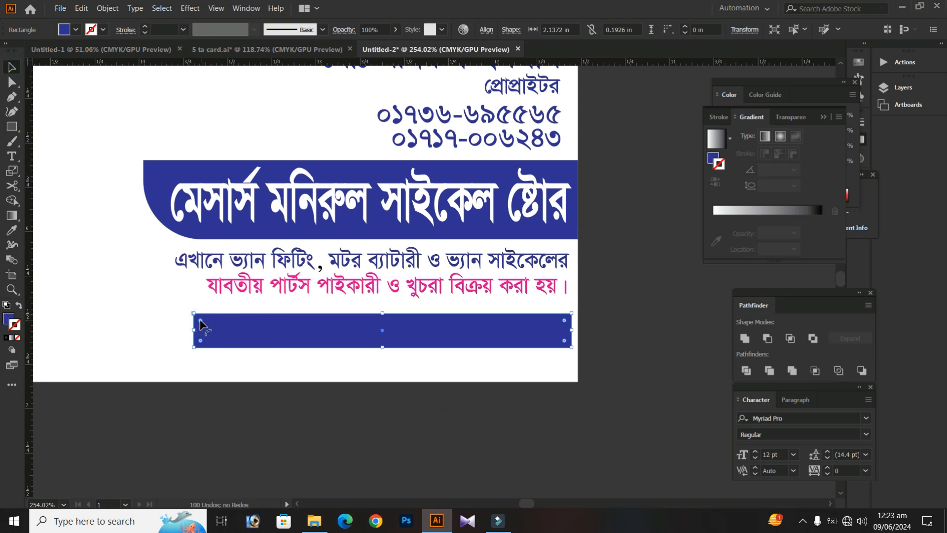
drag(200, 326, 294, 381)
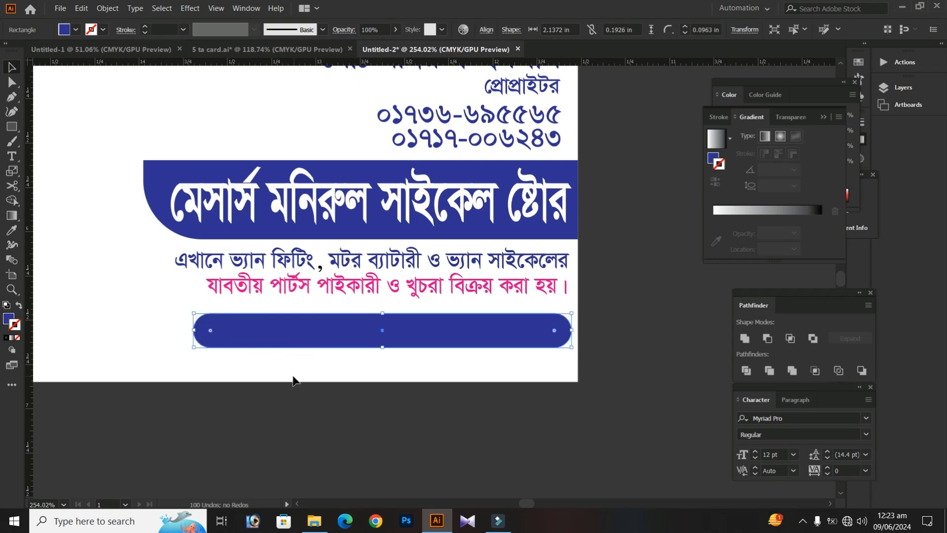
Paste the note text over the rounded bar and scale it to about 1.80 in wide and 0.13 in tall
key(ctrl+v)
drag(619, 211, 213, 158)
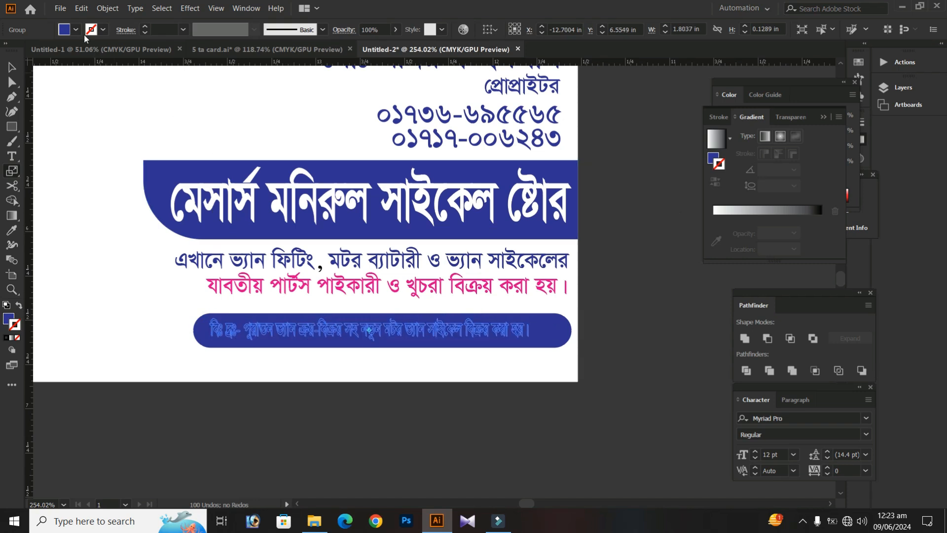
Fill the note text with white and bring it in front of the rounded bar
click(75, 29)
click(24, 51)
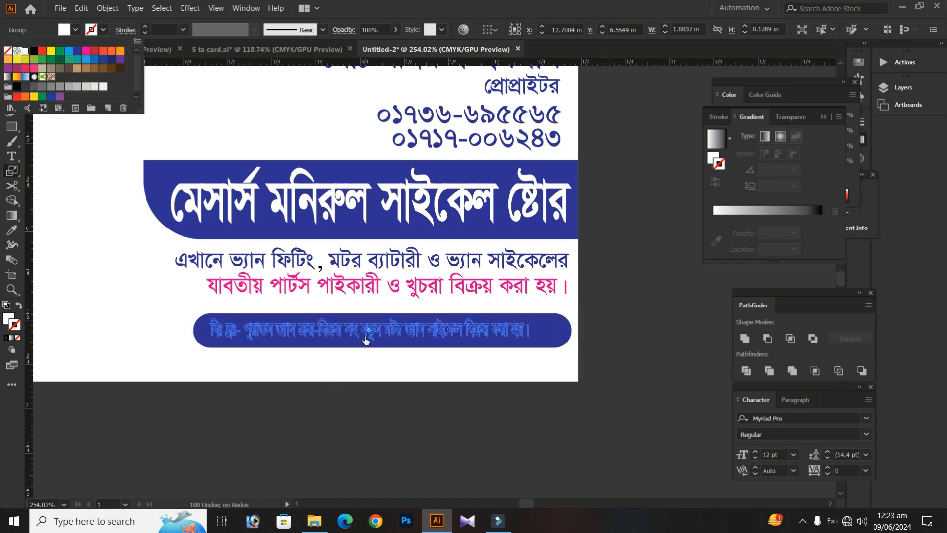
right_click(398, 335)
mouse_move(482, 279)
click(563, 278)
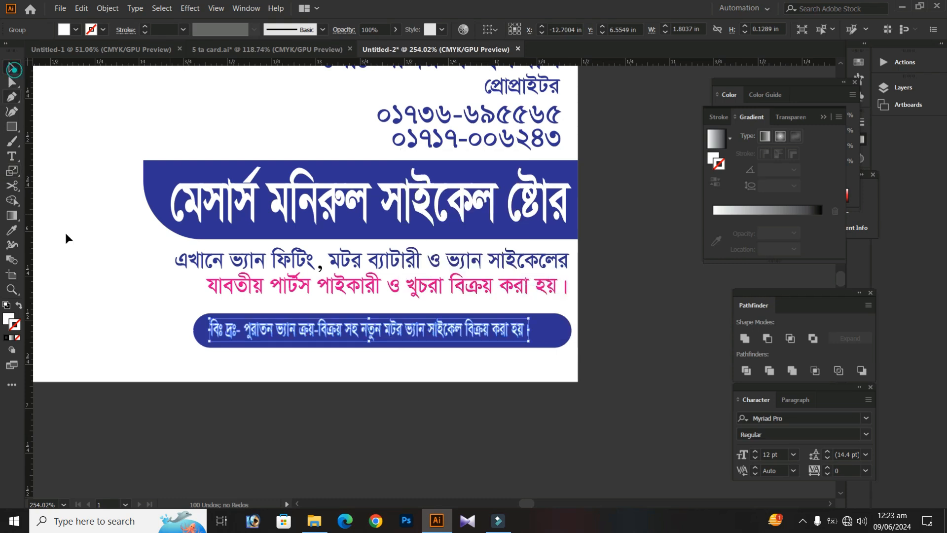
key(v)
click(133, 354)
Align the centers of the note text and the rounded bar horizontally and vertically
drag(285, 339, 291, 327)
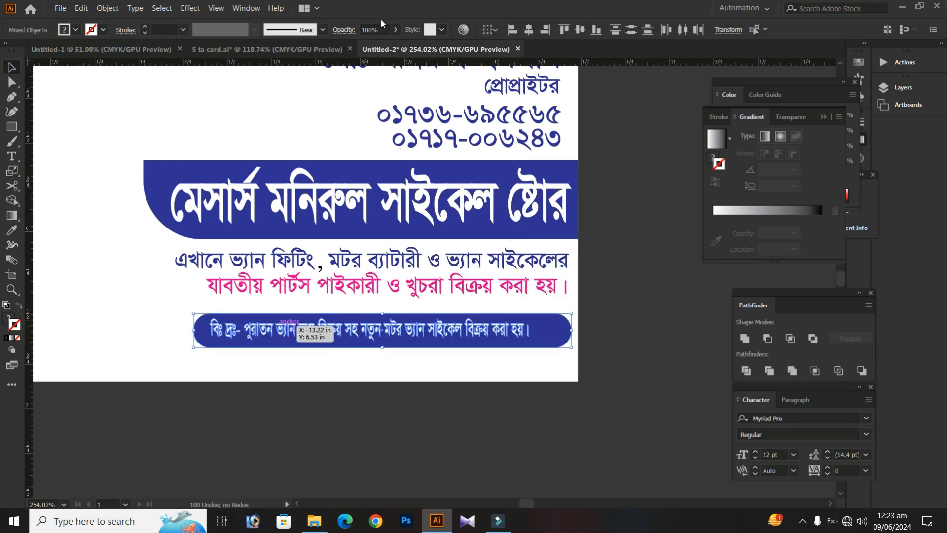
click(528, 29)
click(581, 29)
key(ctrl+shift+o)
Widen the white note text so it spans nearly the full length of the rounded bar
key(s)
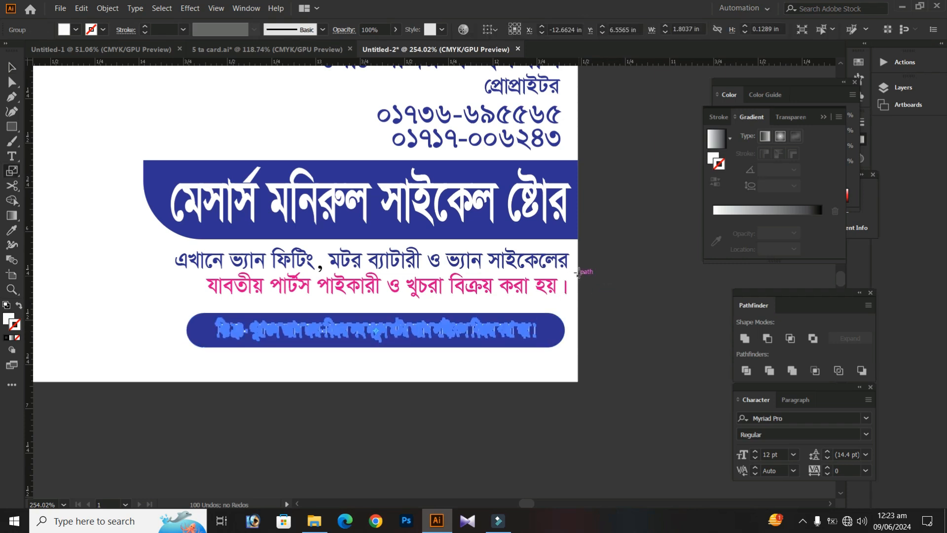
drag(580, 273, 596, 265)
key(v)
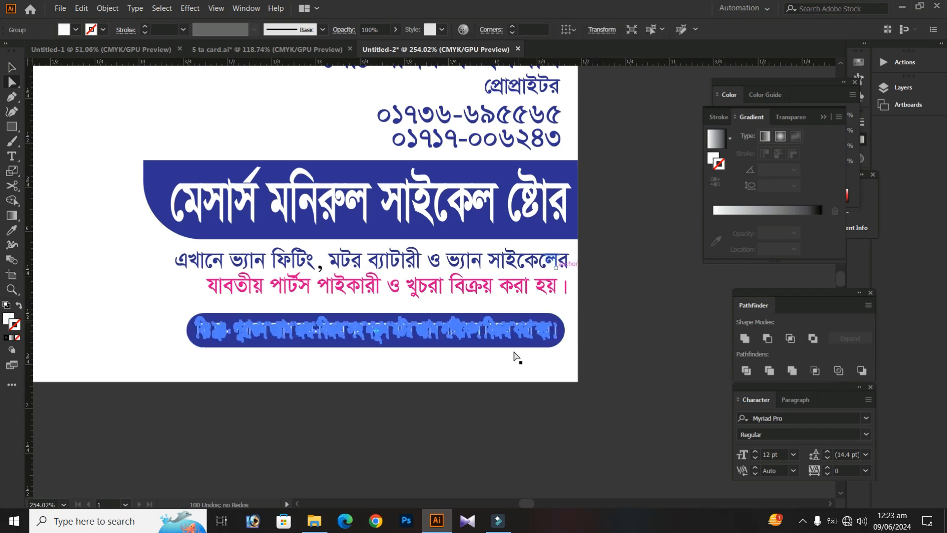
click(344, 362)
Group the note text with its rounded bar and nudge the group slightly up toward the pink line
drag(582, 367, 370, 343)
right_click(369, 343)
click(397, 257)
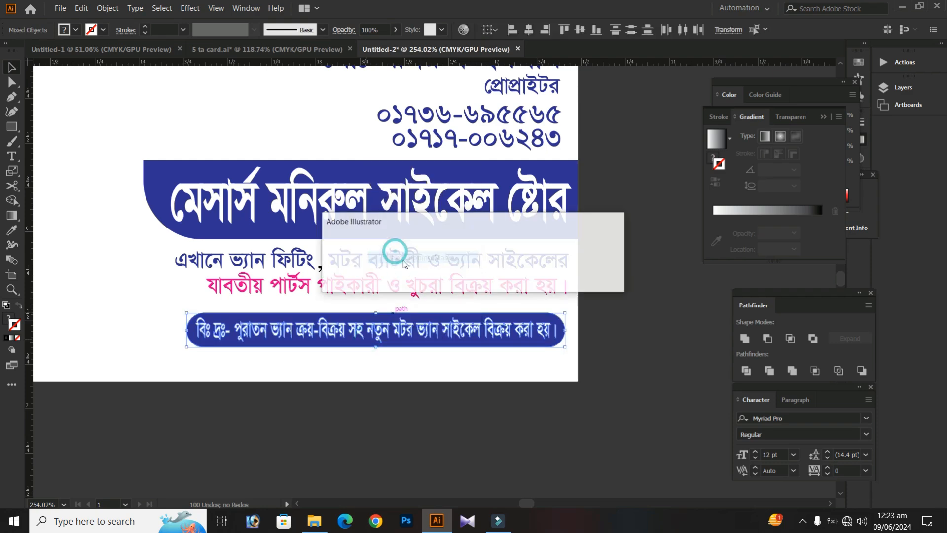
click(592, 278)
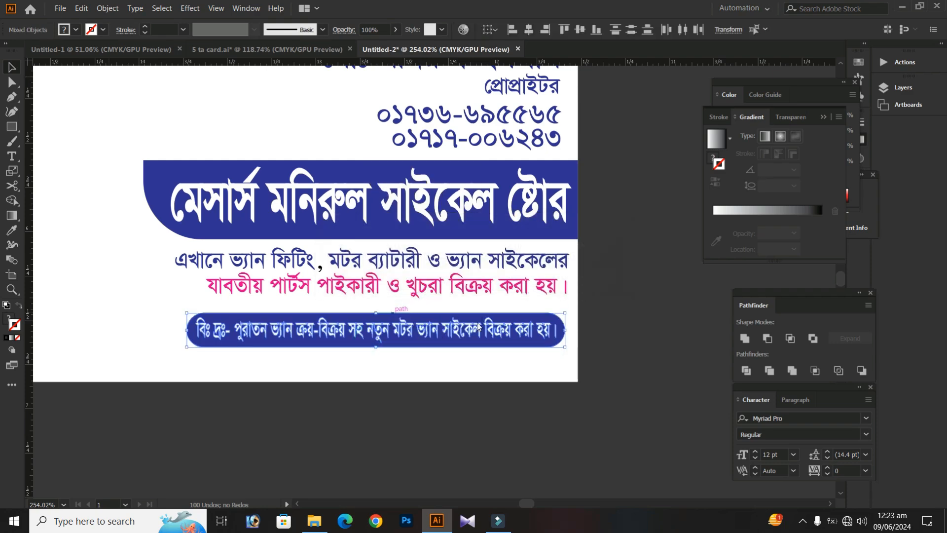
right_click(409, 334)
click(440, 247)
key(Up)
key(Up)
key(Up)
key(Up)
key(Up)
key(Up)
key(Up)
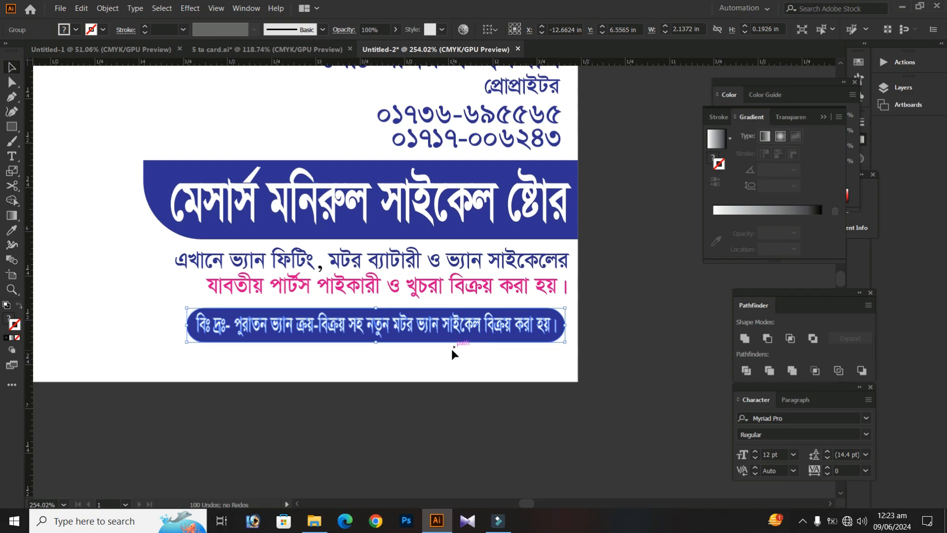
click(377, 379)
Ungroup the note text from its rounded bar
scroll(408, 363, down, 2)
drag(413, 356, 393, 367)
click(397, 359)
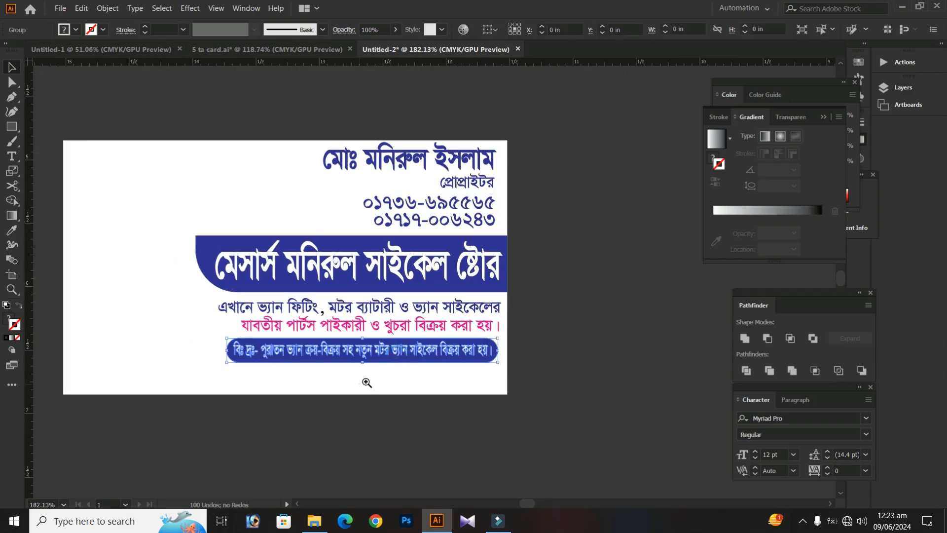
scroll(404, 377, up, 3)
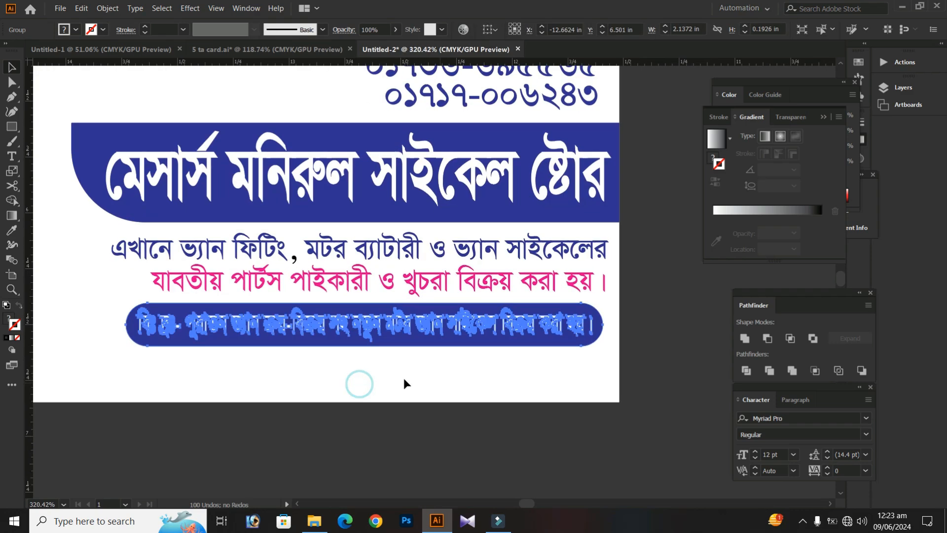
click(428, 328)
key(s)
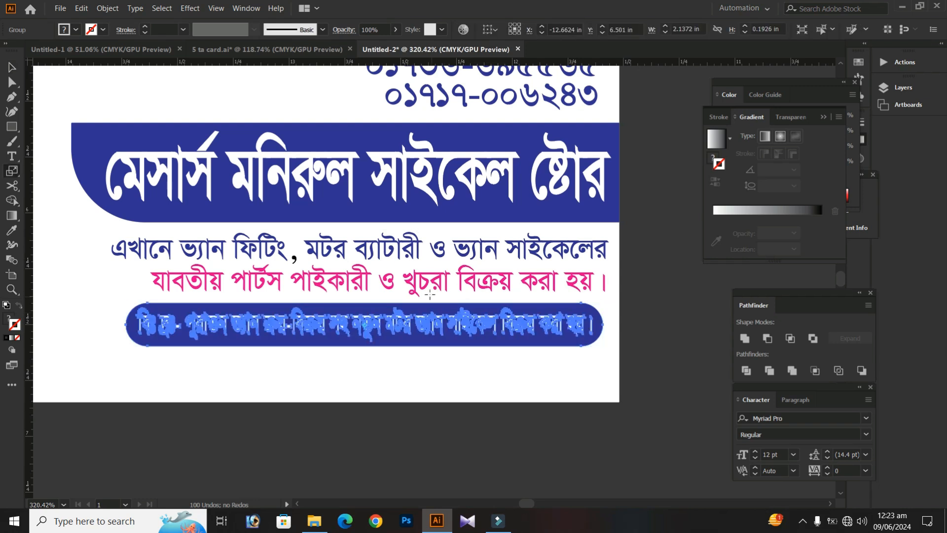
right_click(423, 327)
click(476, 230)
key(v)
click(407, 380)
Fine-tune the white note text's size so it keeps an even margin inside the rounded bar
click(396, 324)
key(s)
drag(399, 245, 398, 250)
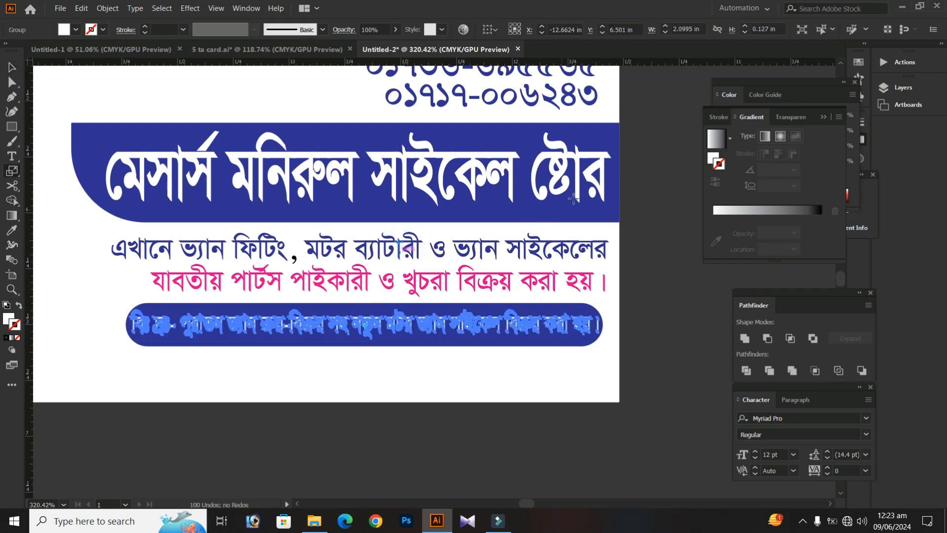
key(a)
key(v)
click(289, 386)
Regroup the resized note text with its rounded bar
drag(349, 375, 304, 331)
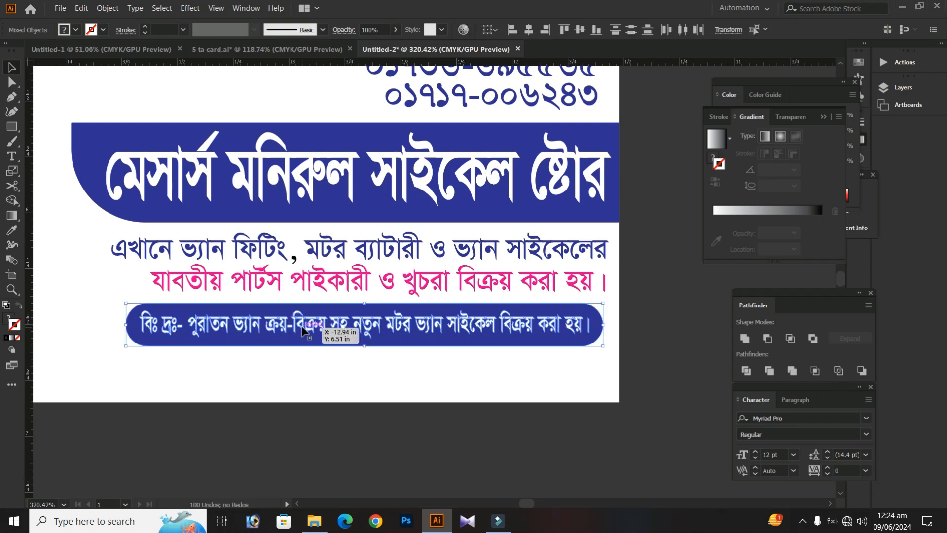
key(ctrl+g)
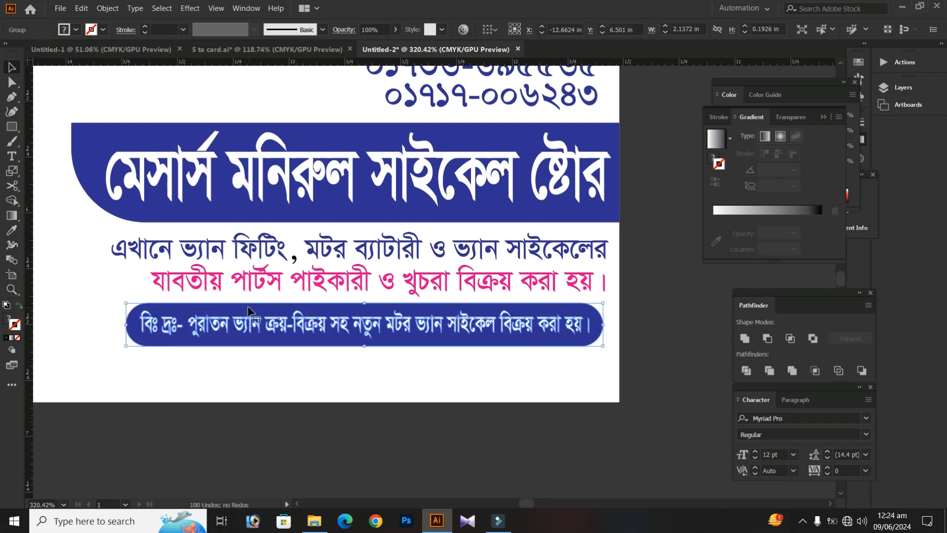
drag(336, 310, 316, 321)
click(302, 370)
Recolor the black comma in the first services line to match the blue text
drag(290, 255, 356, 294)
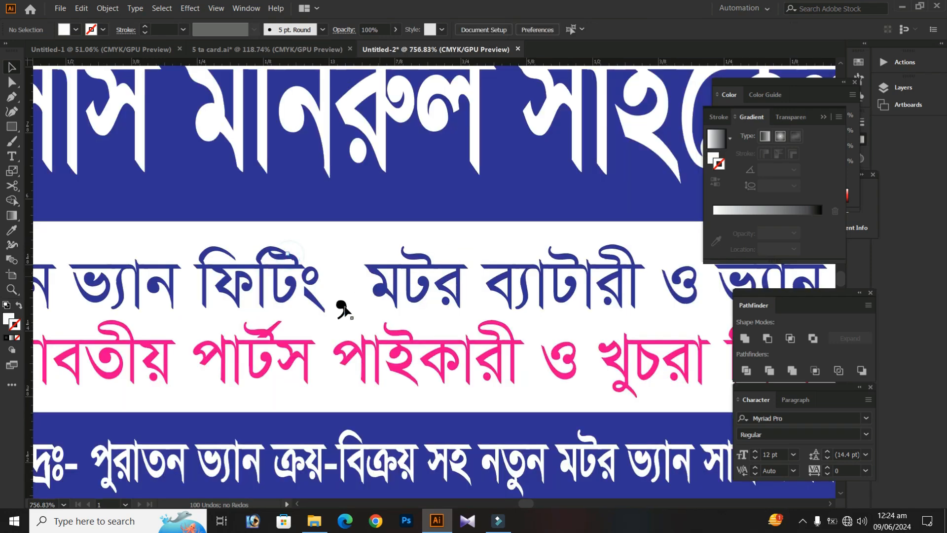
click(344, 307)
key(o)
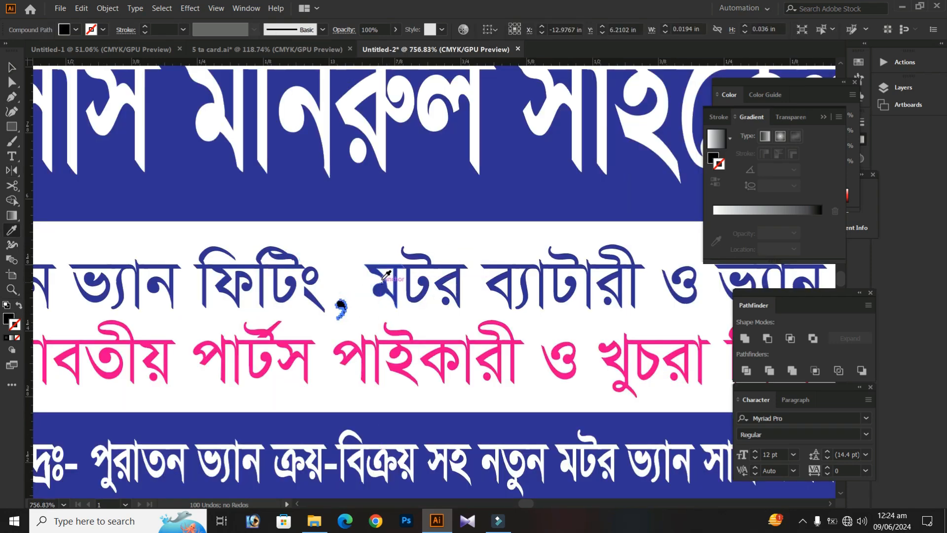
alt+click(362, 259)
click(309, 378)
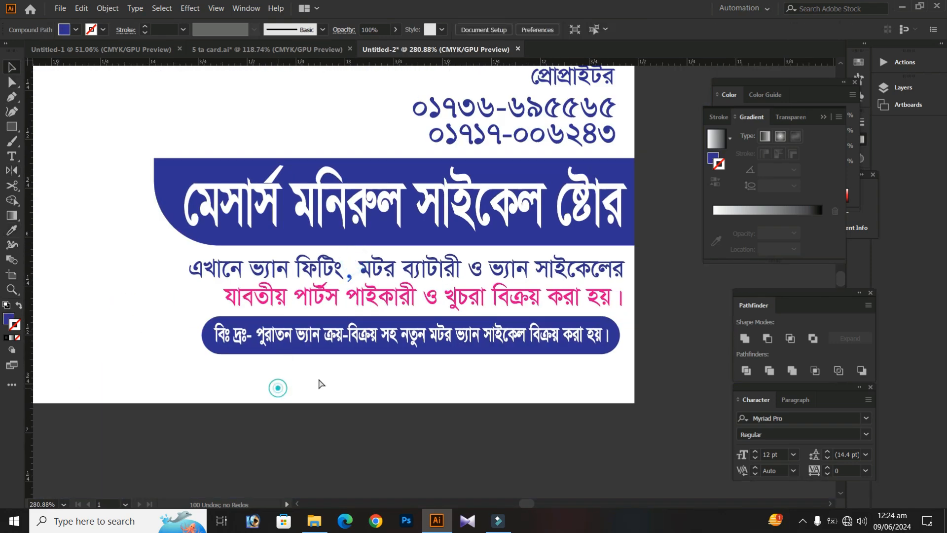
Duplicate the white card rectangle, shorten the copy to a strip about 0.19 in high along the card's bottom edge, and fill it blue
drag(168, 376, 232, 366)
alt+click(335, 363)
click(225, 295)
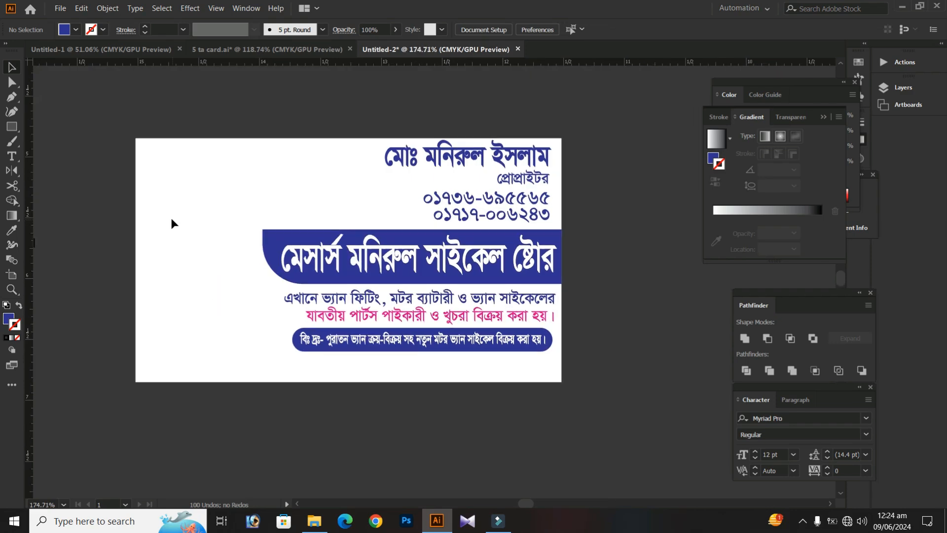
click(192, 163)
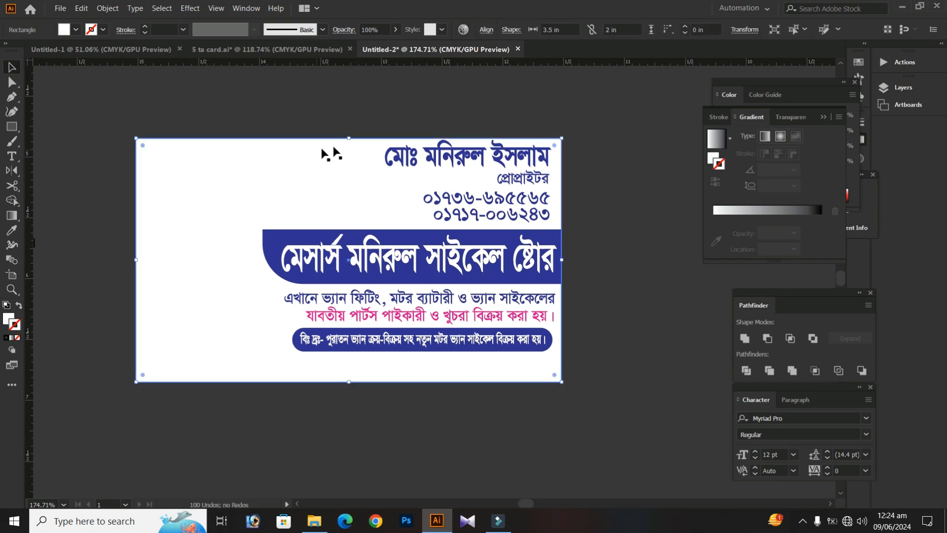
drag(348, 135, 341, 359)
click(77, 29)
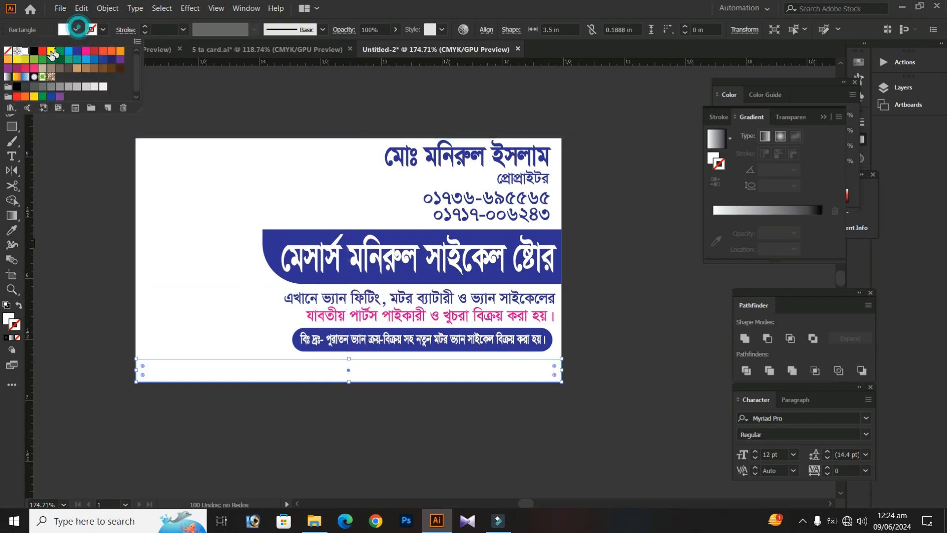
Bring the blue bottom strip to the front and increase its height to about 0.22 in
right_click(271, 371)
mouse_move(326, 315)
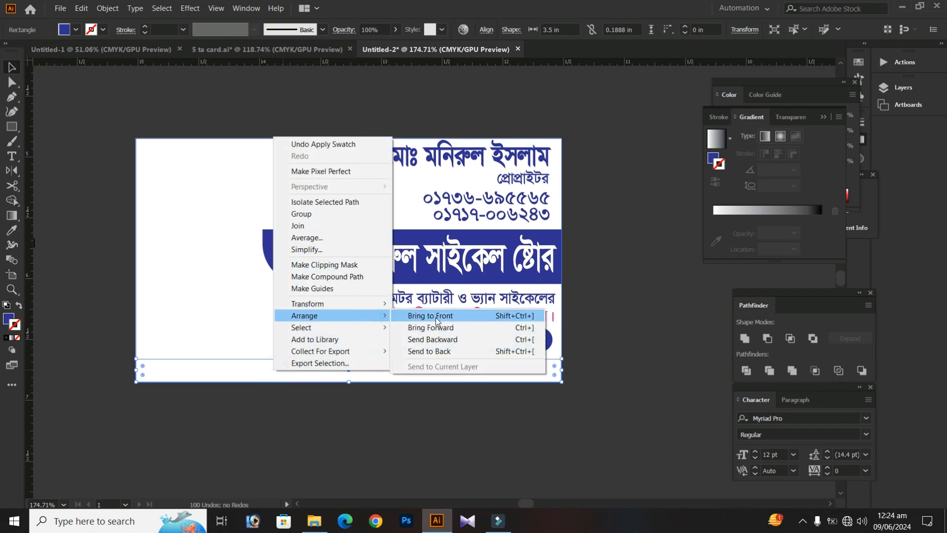
click(436, 320)
drag(347, 356, 347, 355)
click(345, 422)
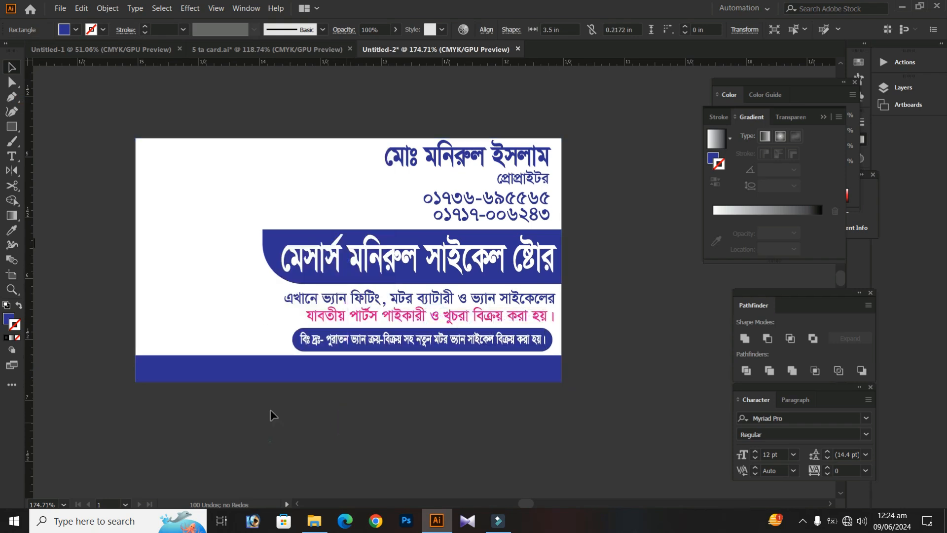
Move the address line onto the blue bottom strip and bring it to the front
key(space)
drag(253, 374, 325, 370)
drag(105, 327, 188, 295)
drag(133, 219, 546, 340)
scroll(433, 366, right, 3)
right_click(400, 337)
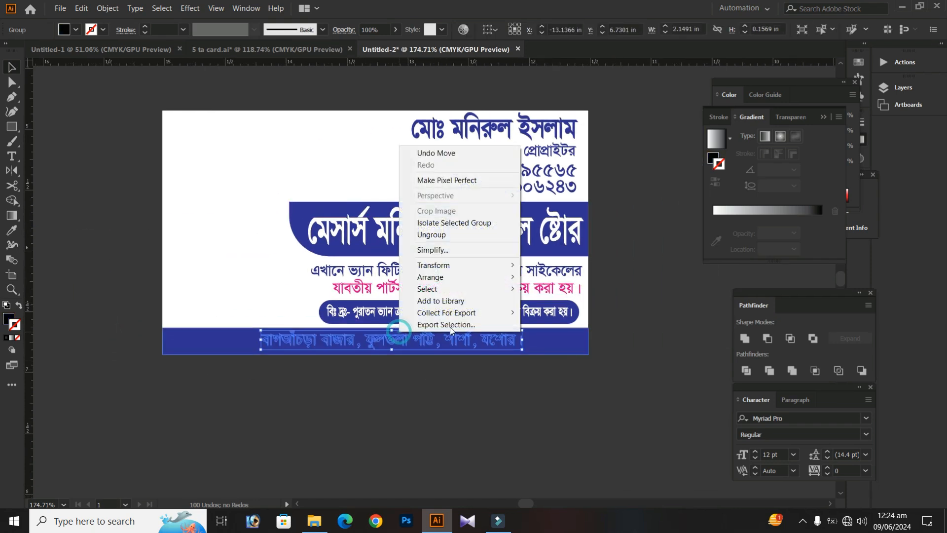
mouse_move(486, 277)
click(556, 278)
Enlarge the address line with the Scale tool, make it white and position it within the blue strip
key(s)
drag(544, 289, 566, 281)
click(267, 258)
key(v)
drag(314, 343, 312, 344)
scroll(430, 337, up, 2)
key(s)
drag(629, 262, 646, 236)
click(653, 250)
key(ctrl+z)
key(ctrl+z)
key(v)
drag(610, 323, 622, 319)
key(ctrl+z)
click(524, 407)
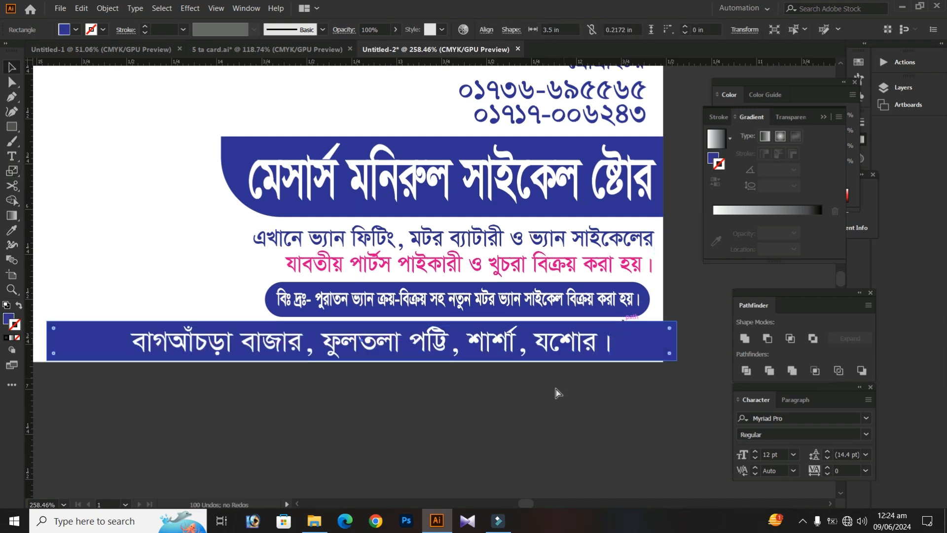
Stretch the address line to about 2.92 in wide and nudge it sideways to center it on the blue strip
click(517, 335)
click(508, 339)
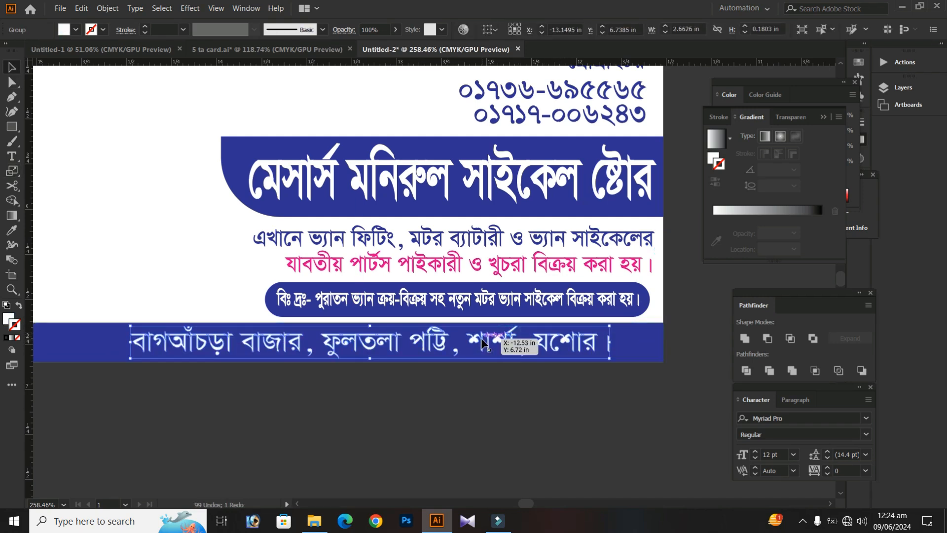
drag(610, 342, 633, 342)
key(Left)
key(Left)
key(Left)
key(Left)
key(Left)
key(Left)
key(Left)
key(Left)
key(Left)
key(Left)
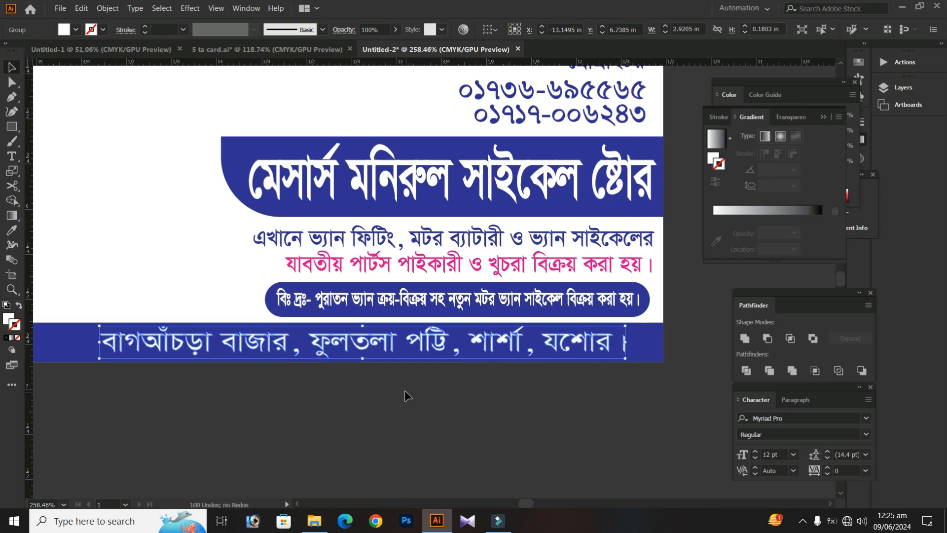
drag(367, 388, 336, 400)
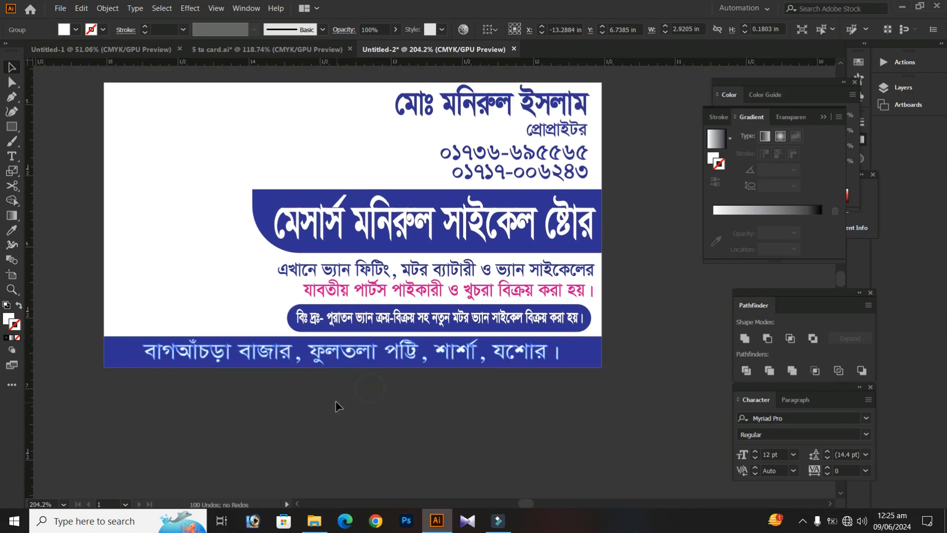
click(335, 401)
Select the portrait and all product photos beside the card and bring them to the front
drag(256, 393, 249, 406)
drag(321, 359, 280, 368)
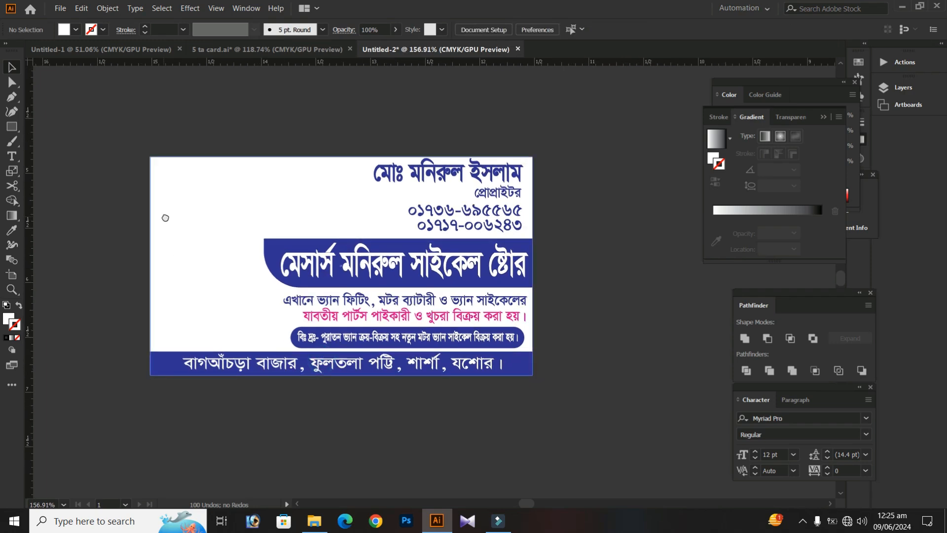
drag(163, 215, 201, 259)
drag(270, 238, 334, 211)
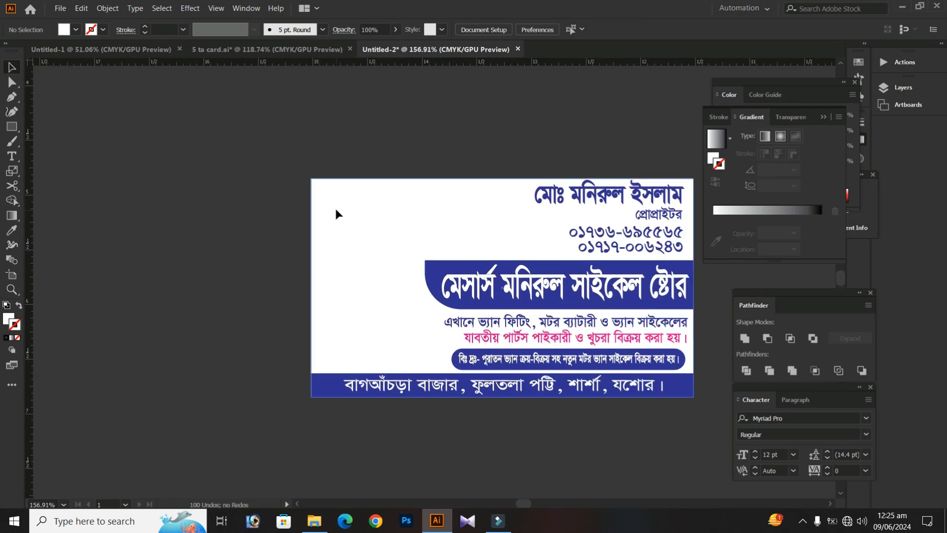
drag(262, 173, 224, 239)
drag(133, 151, 402, 249)
key(ctrl+z)
click(195, 155)
drag(63, 96, 62, 96)
right_click(151, 179)
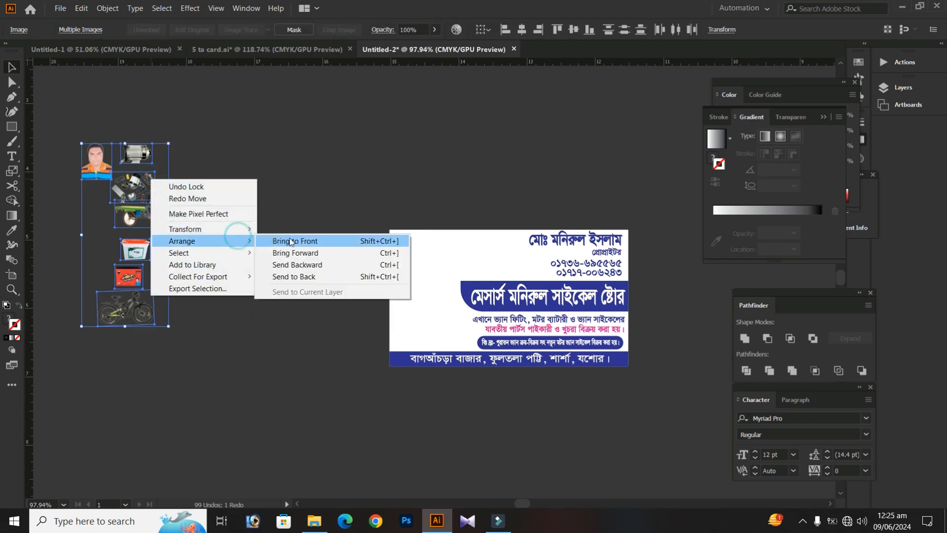
click(292, 241)
click(282, 217)
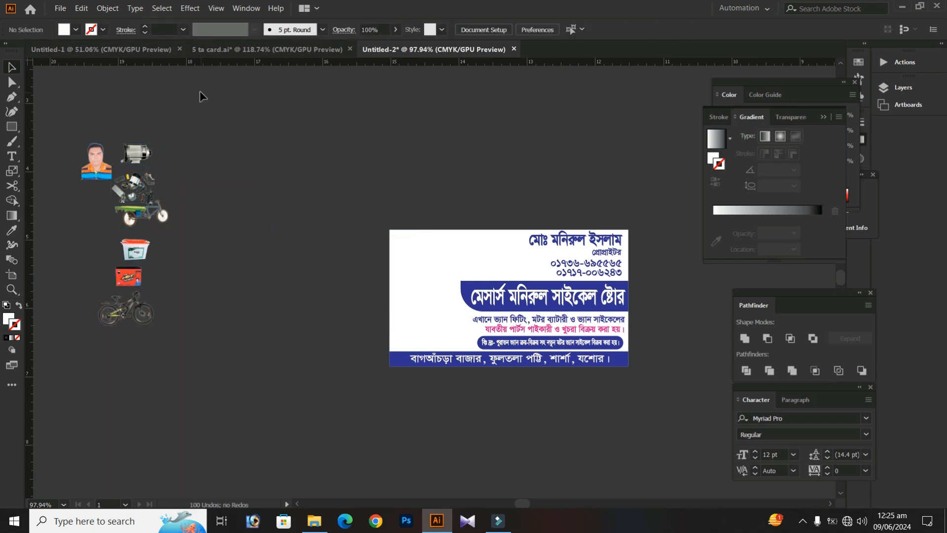
Move the motor, spare parts and cargo tricycle photos close to the card and scale them down together
drag(178, 223, 247, 202)
click(396, 199)
drag(193, 228, 235, 208)
drag(159, 177, 242, 378)
key(s)
drag(322, 144, 282, 186)
scroll(240, 216, up, 2)
key(v)
click(269, 194)
Place the motor, spare parts and cargo tricycle photos on the upper part of the card, beside the owner's name and phone numbers
drag(191, 230, 400, 249)
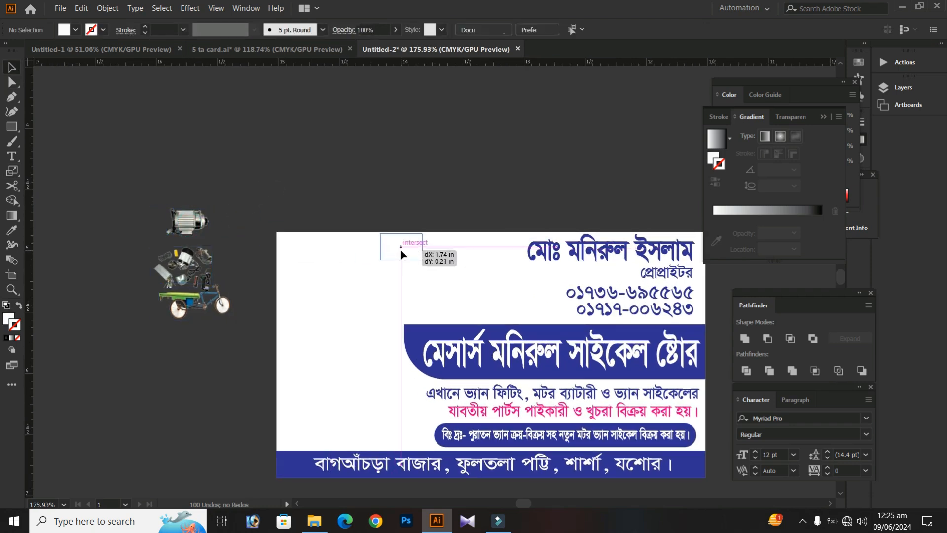
drag(180, 269, 396, 288)
click(175, 226)
drag(183, 303, 476, 288)
key(shift+s)
click(595, 184)
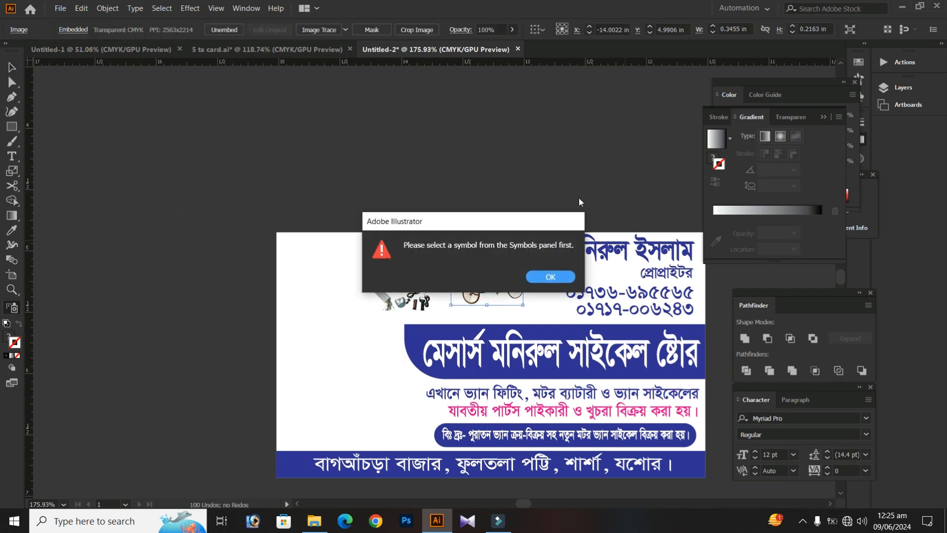
key(Return)
Enlarge the cargo tricycle photo to about 0.85 in wide and nudge it toward the phone numbers
key(v)
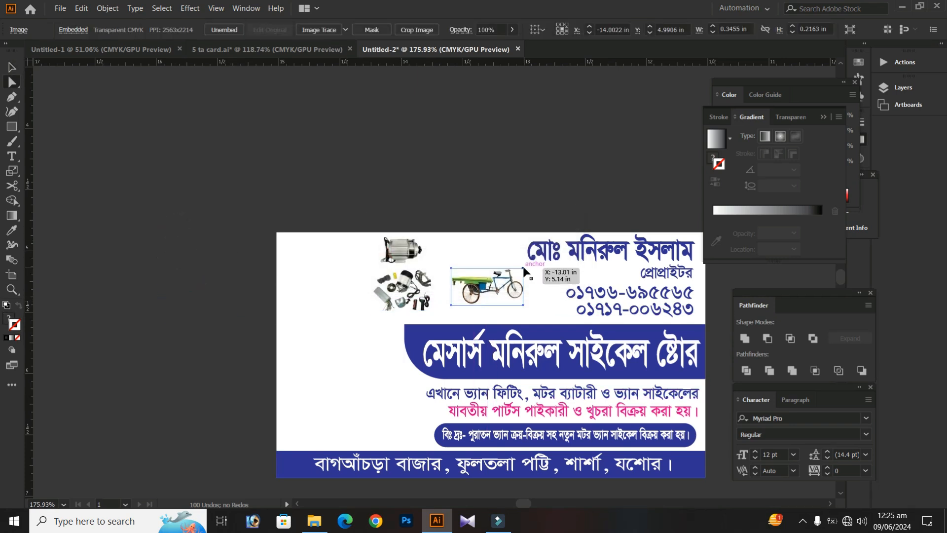
mouse_move(523, 269)
mouse_down()
mouse_move(535, 262)
mouse_move(524, 259)
mouse_up()
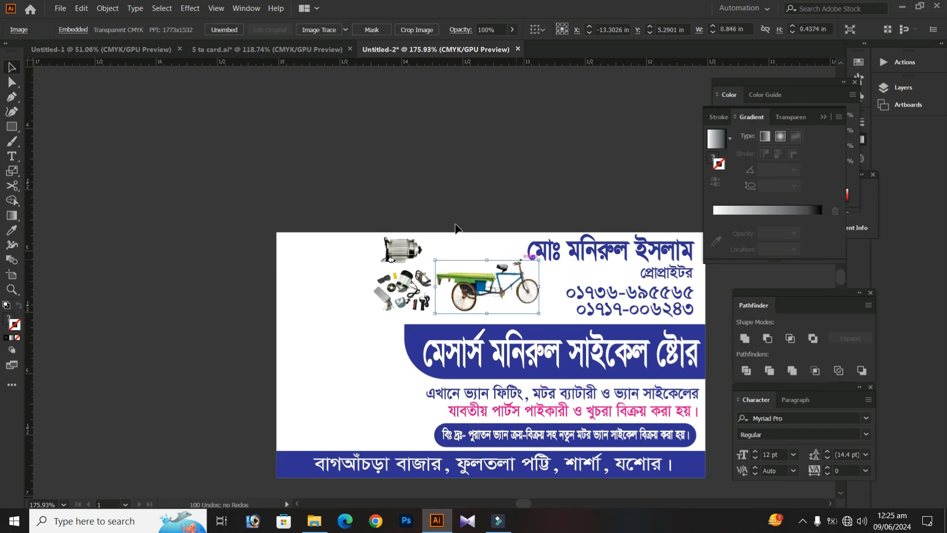
key(Right)
key(Right)
click(411, 158)
Place the two battery photos side by side at the left of the card with the bicycle photo below them
drag(328, 224, 319, 187)
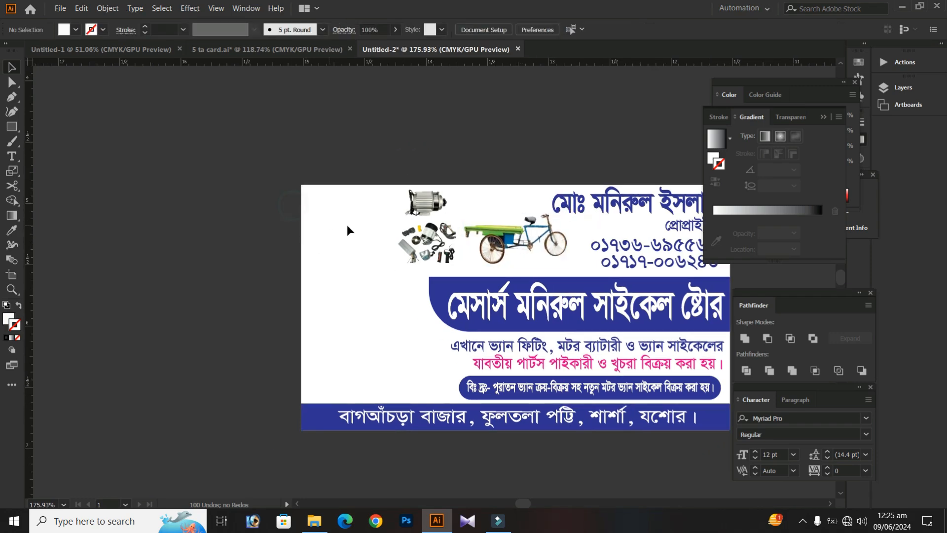
drag(317, 152, 261, 172)
drag(151, 221, 341, 249)
drag(267, 350, 550, 295)
click(360, 228)
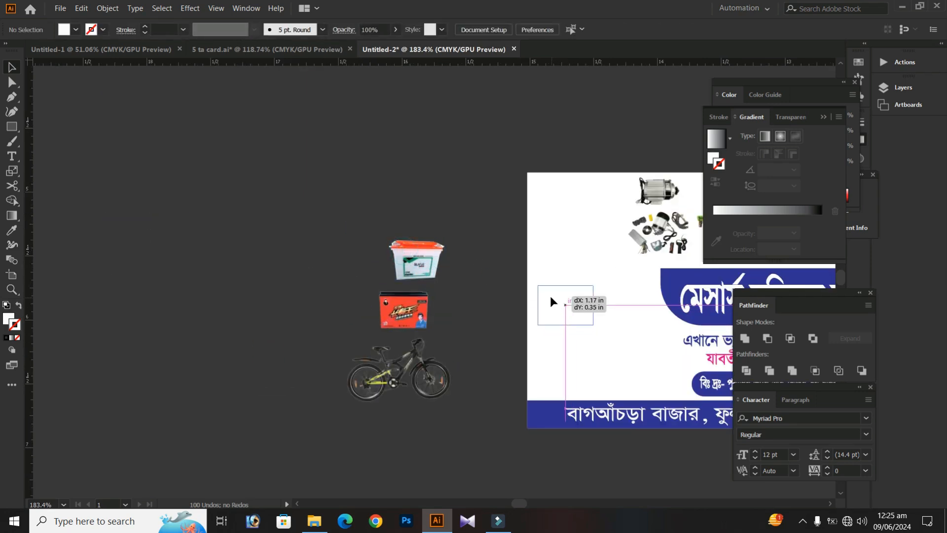
drag(388, 325, 610, 319)
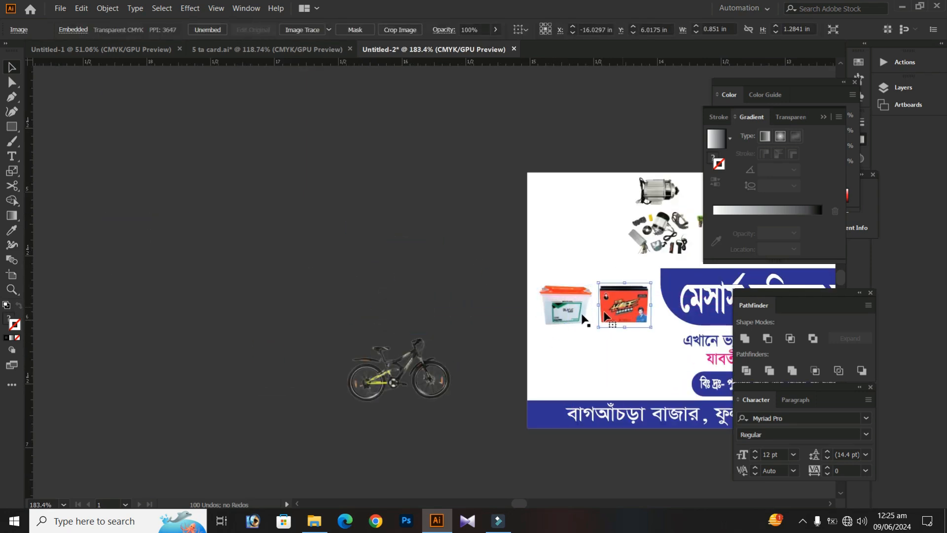
drag(278, 299, 142, 274)
drag(256, 355, 451, 347)
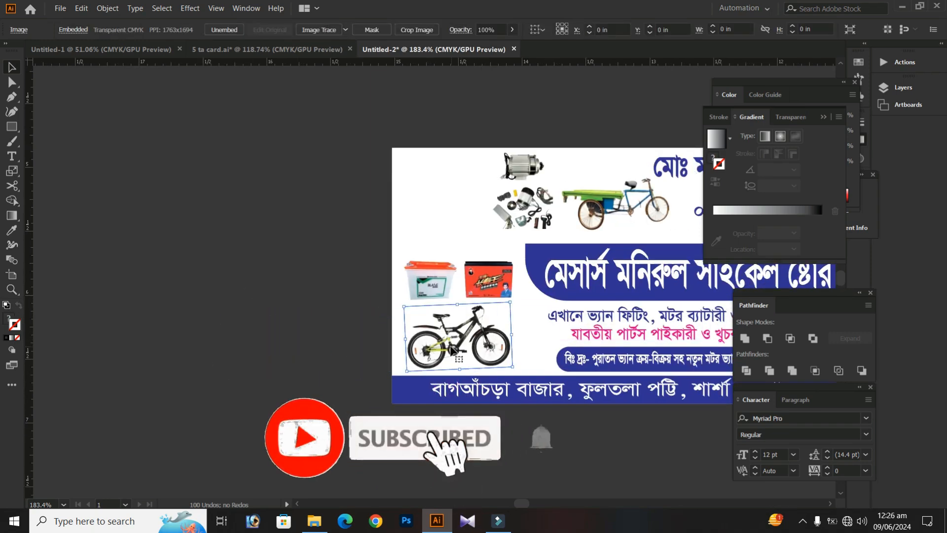
click(282, 320)
Bring the portrait close to the card's upper left, enlarge it to about 0.58 in wide and leave it beside the card
drag(243, 274, 132, 295)
drag(288, 186, 269, 212)
drag(68, 104, 448, 219)
scroll(471, 220, up, 3)
key(s)
drag(494, 158, 499, 154)
key(v)
drag(453, 238, 276, 239)
click(279, 141)
Draw a square about 0.58 in wide in the card's upper left corner and fill it blue
scroll(225, 212, up, 2)
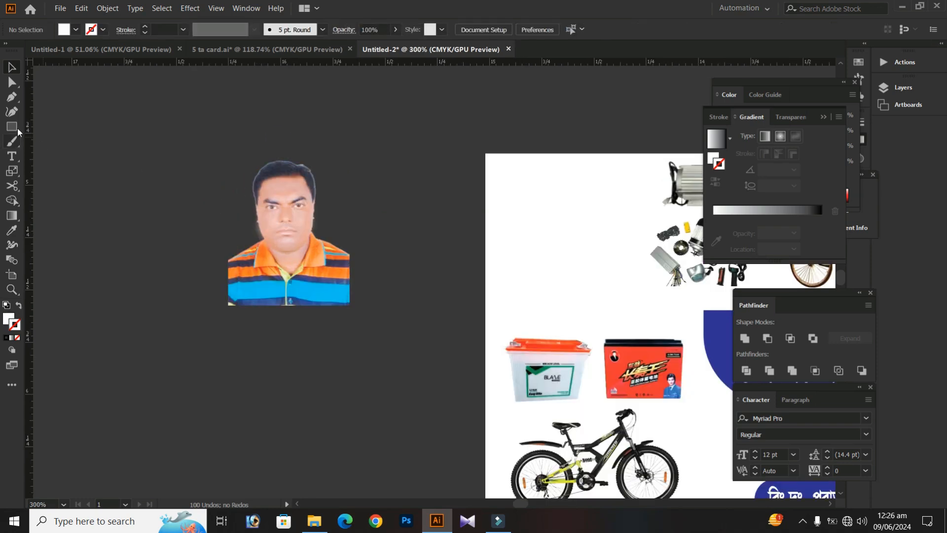
scroll(524, 217, right, 3)
drag(380, 163, 500, 284)
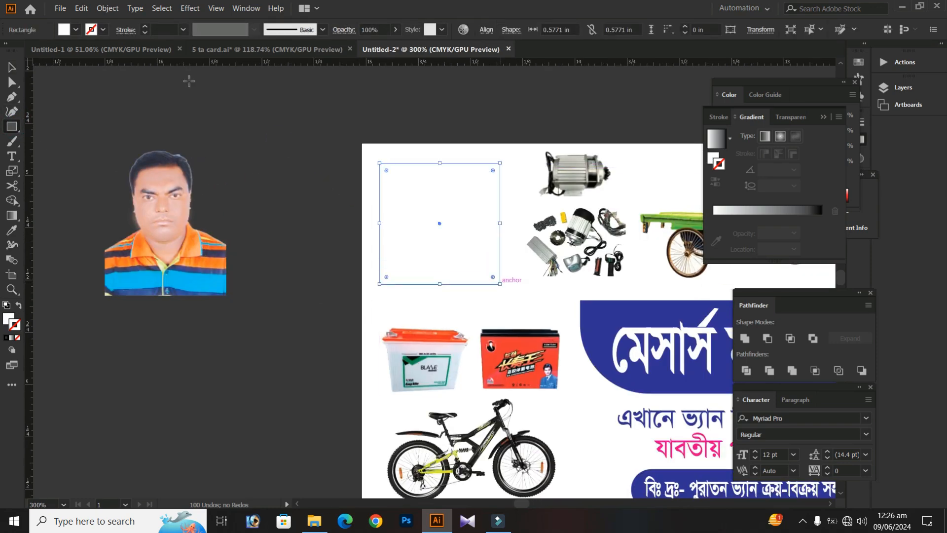
click(76, 30)
click(76, 51)
click(439, 192)
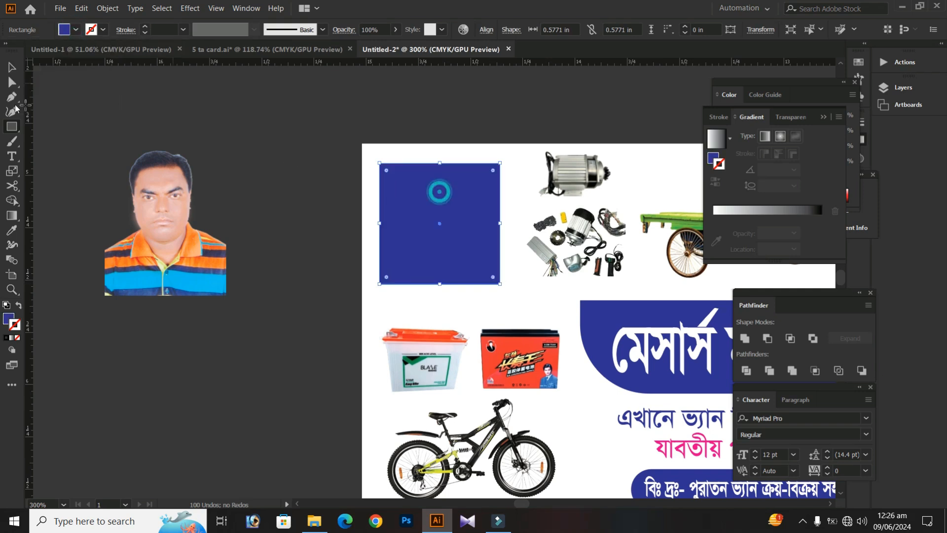
click(11, 65)
Move the portrait over the blue square and bring it to the front
drag(256, 162, 186, 165)
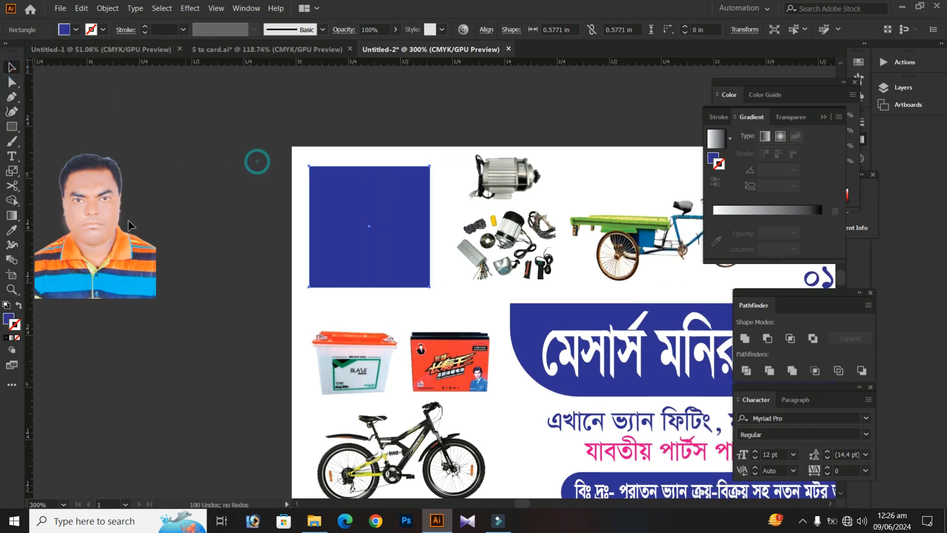
click(210, 180)
drag(86, 251, 373, 246)
right_click(374, 148)
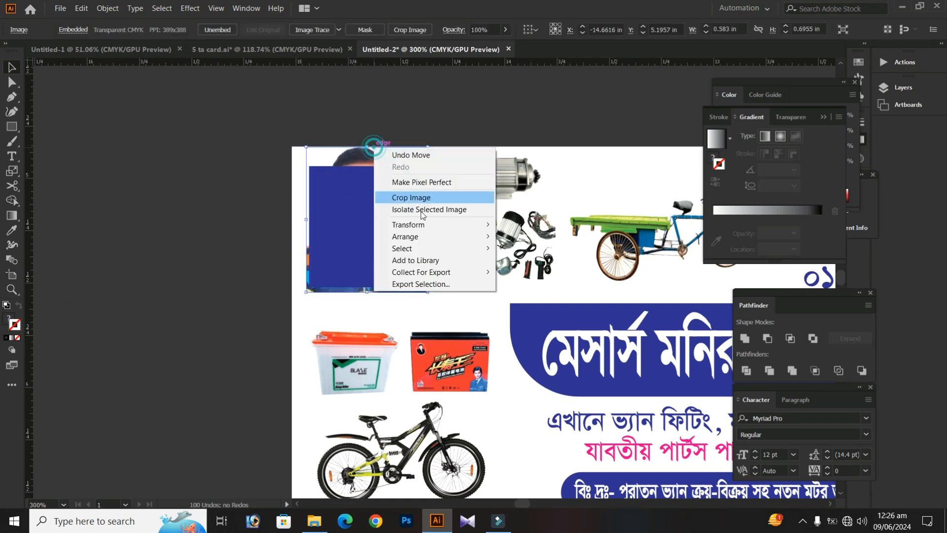
mouse_move(430, 237)
click(565, 241)
Scale the portrait down slightly and center it horizontally and vertically on the blue square
key(a)
key(v)
click(310, 134)
drag(321, 123, 367, 239)
click(209, 30)
click(261, 29)
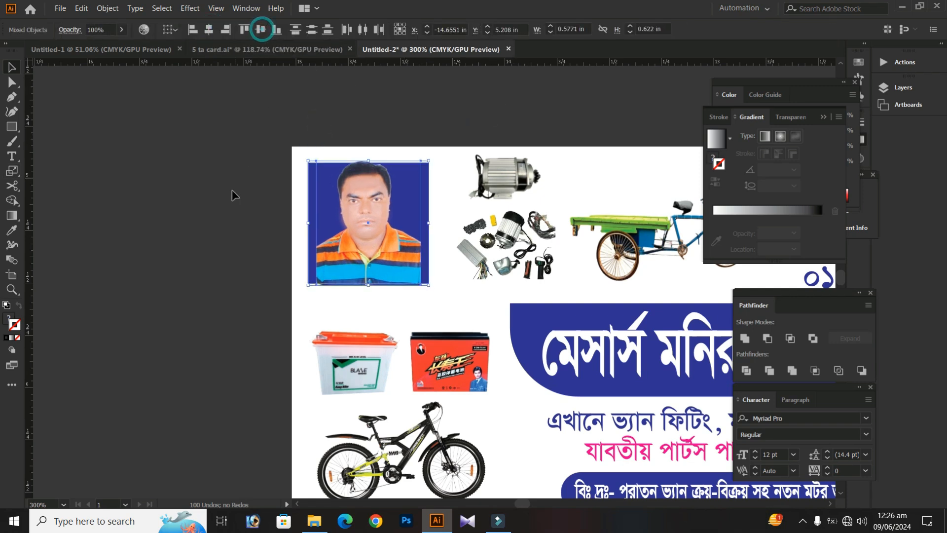
click(232, 194)
Narrow the blue background to the portrait's width and extend its top edge above the head
click(321, 255)
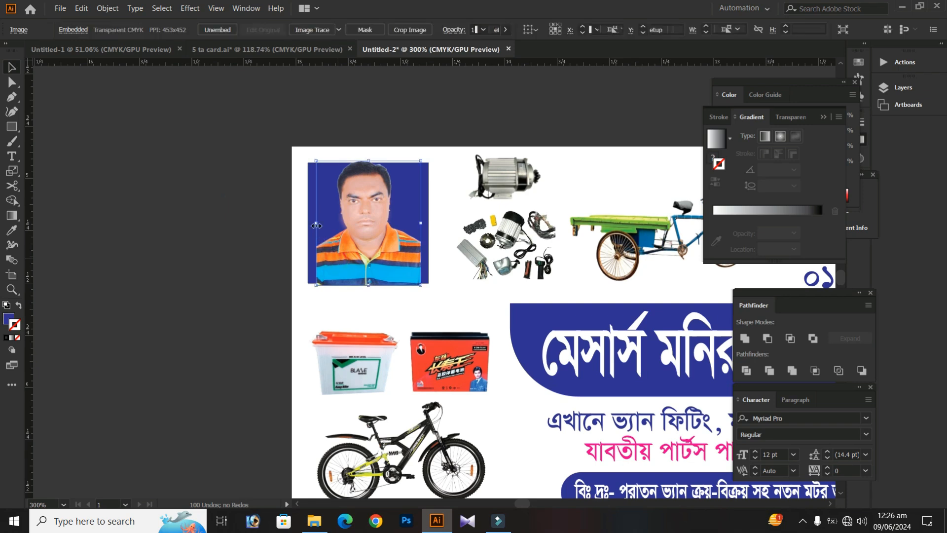
click(425, 169)
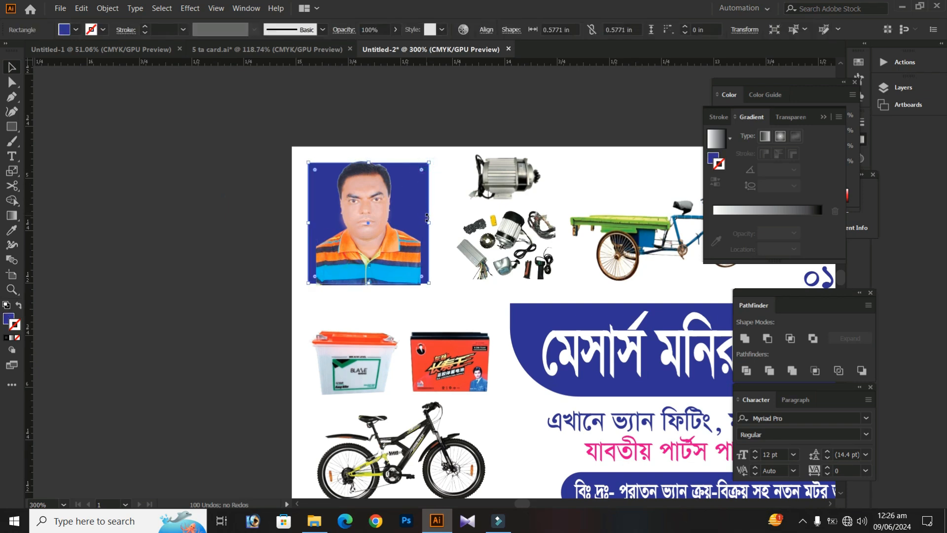
drag(428, 221, 420, 218)
click(242, 230)
drag(253, 250, 249, 265)
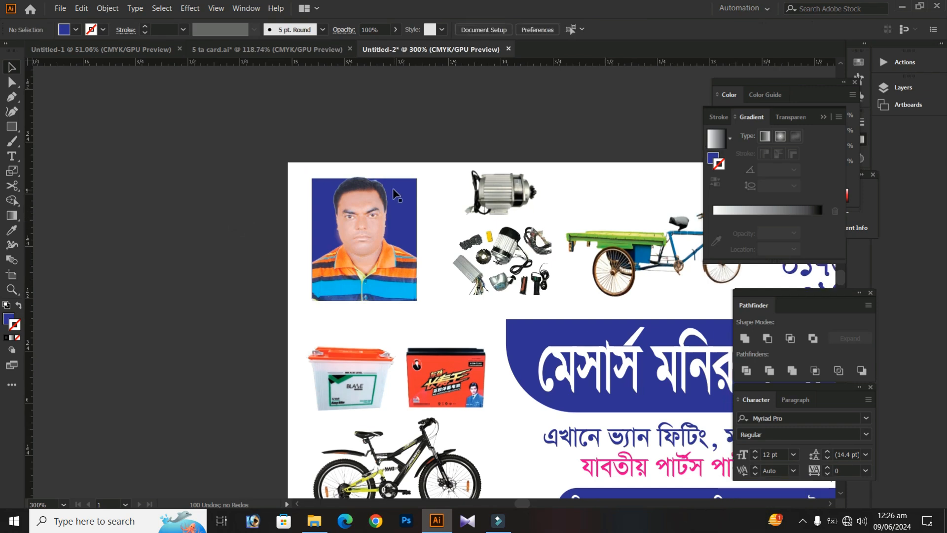
click(395, 189)
drag(365, 178, 366, 169)
shift+click(380, 262)
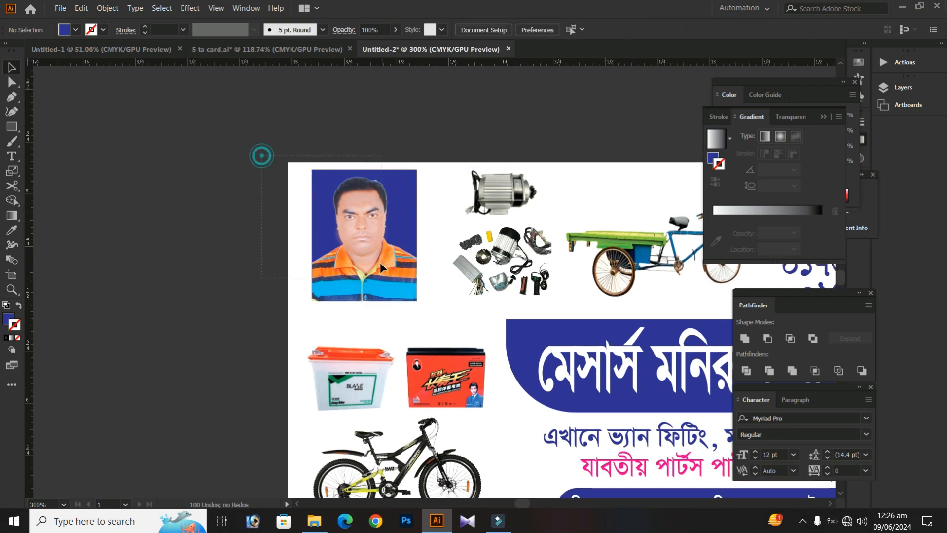
Group the portrait with its blue background, then enlarge the group and reposition it in the card's upper left corner
right_click(354, 206)
click(382, 289)
key(s)
drag(453, 154, 461, 143)
key(v)
drag(373, 257, 374, 270)
key(s)
drag(482, 138, 490, 126)
key(v)
click(220, 157)
Enlarge the white and red battery photos slightly and adjust the spacing between them
drag(230, 241, 201, 178)
drag(366, 339, 300, 296)
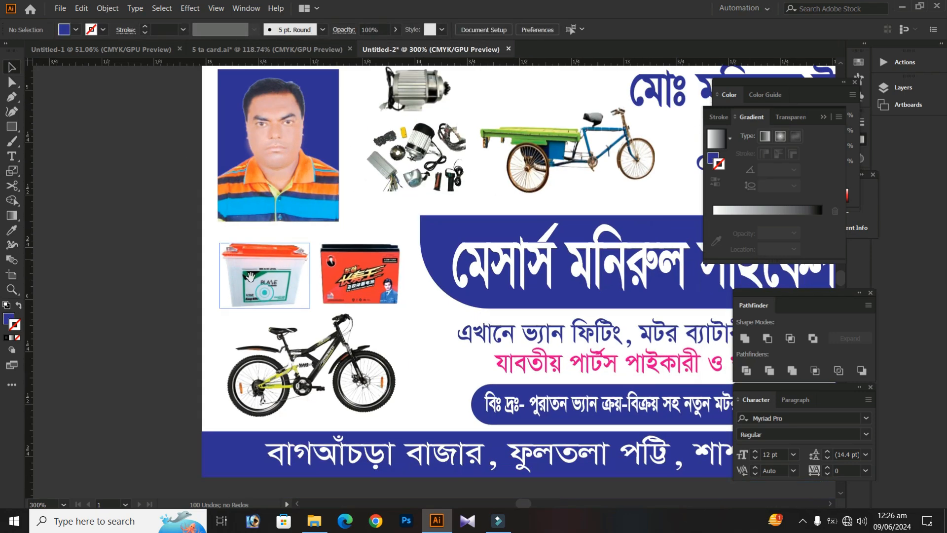
click(280, 276)
key(s)
drag(434, 148, 451, 130)
key(v)
click(363, 282)
key(Right)
drag(451, 178, 469, 171)
key(v)
Enlarge the bicycle photo slightly below the two batteries
click(349, 373)
key(s)
key(v)
click(97, 249)
Enlarge the motor photo at the card's top edge and adjust the spare parts photo beneath it
drag(301, 247, 259, 395)
drag(436, 300, 303, 267)
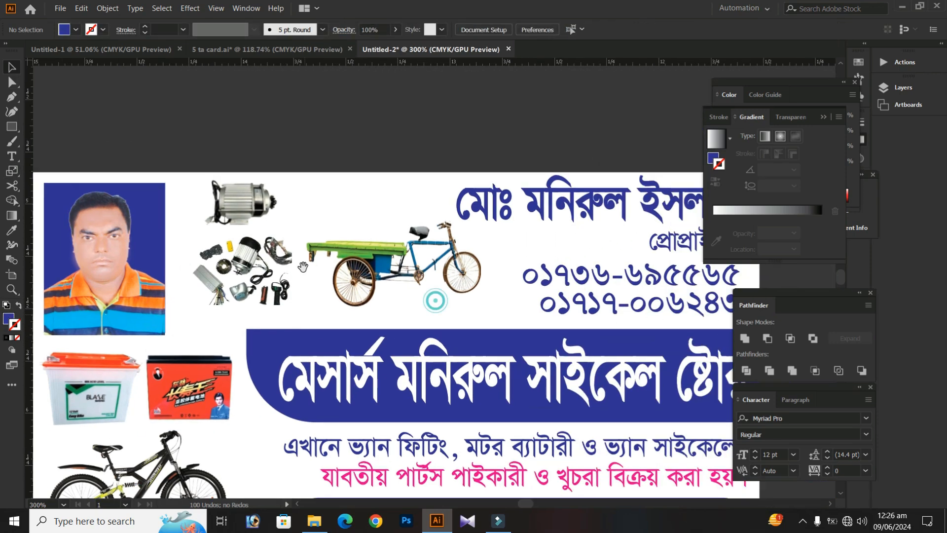
click(243, 206)
key(v)
click(337, 157)
drag(263, 284, 266, 282)
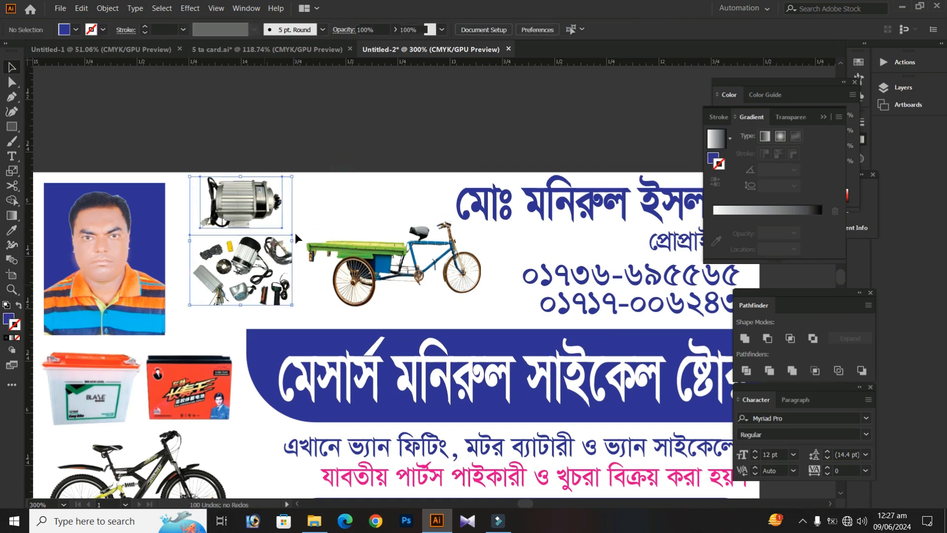
Nudge the motor and spare parts photos slightly downward and deselect them
key(Down)
key(Down)
click(291, 142)
drag(331, 175, 300, 164)
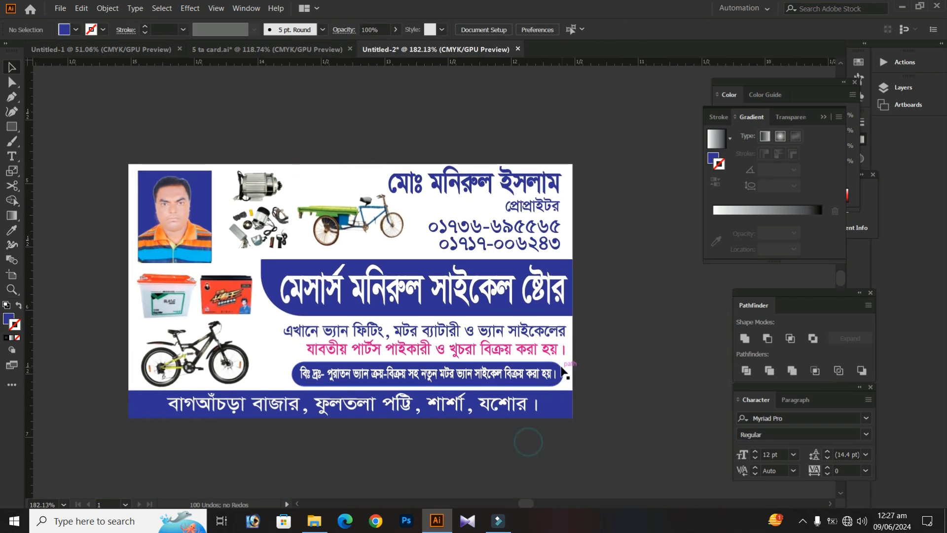
Ungroup the note line and its rounded bar above the address strip
click(427, 373)
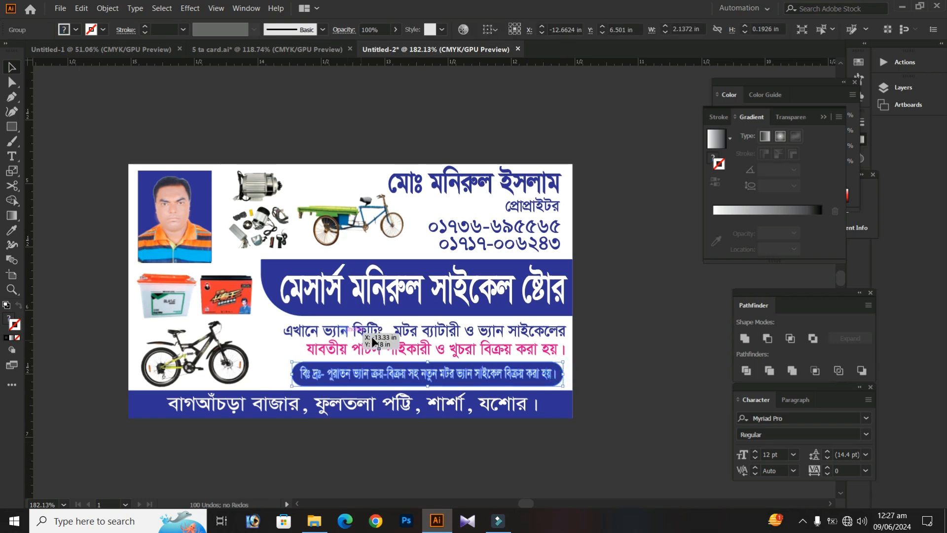
right_click(423, 367)
click(462, 270)
click(614, 376)
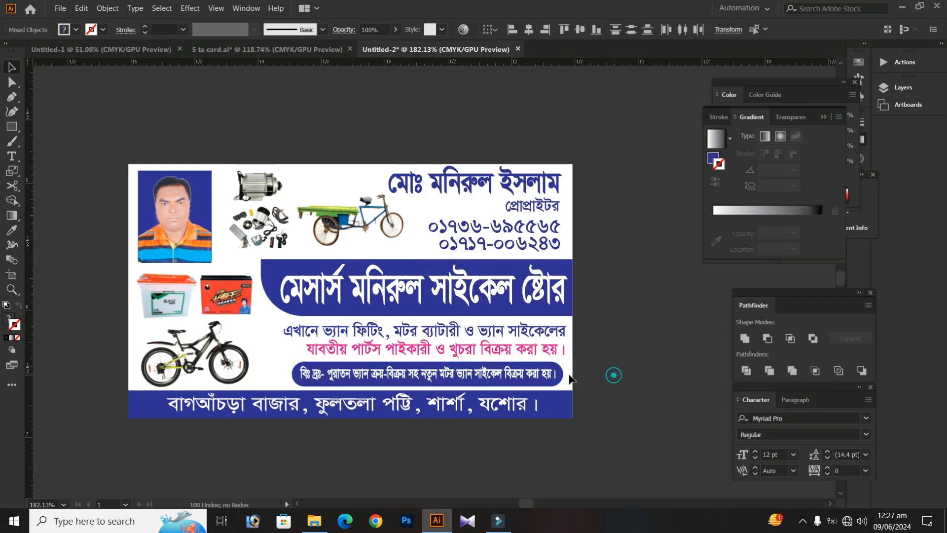
Try magenta and orange fills on the rounded bar behind the note text
click(75, 29)
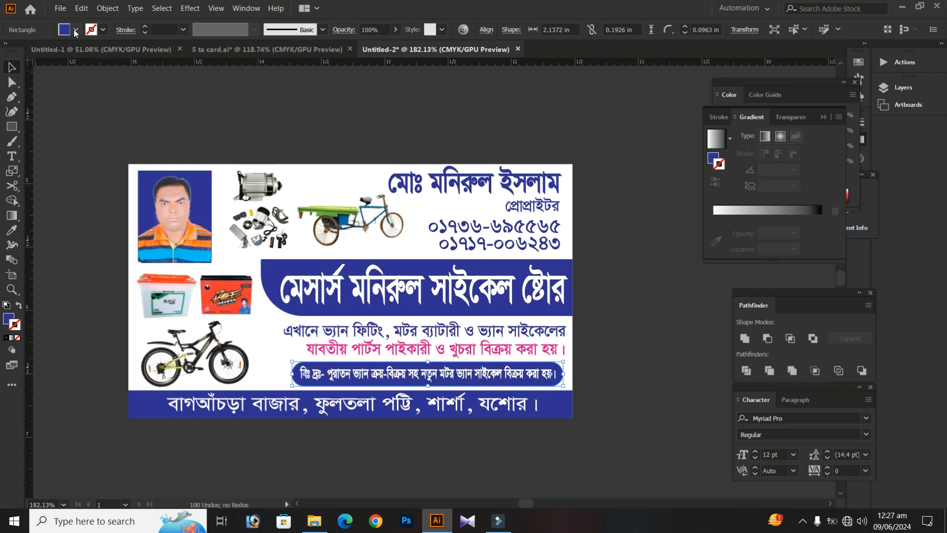
click(85, 51)
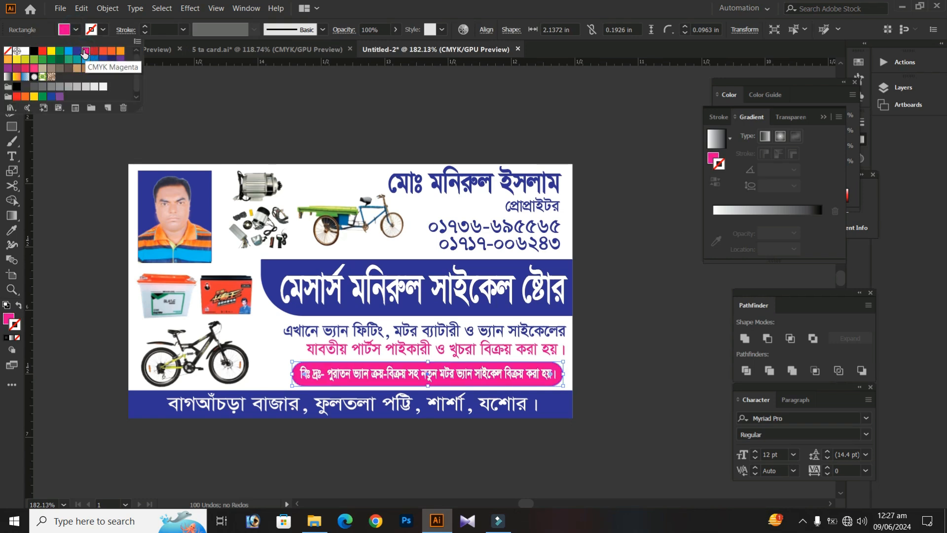
click(119, 51)
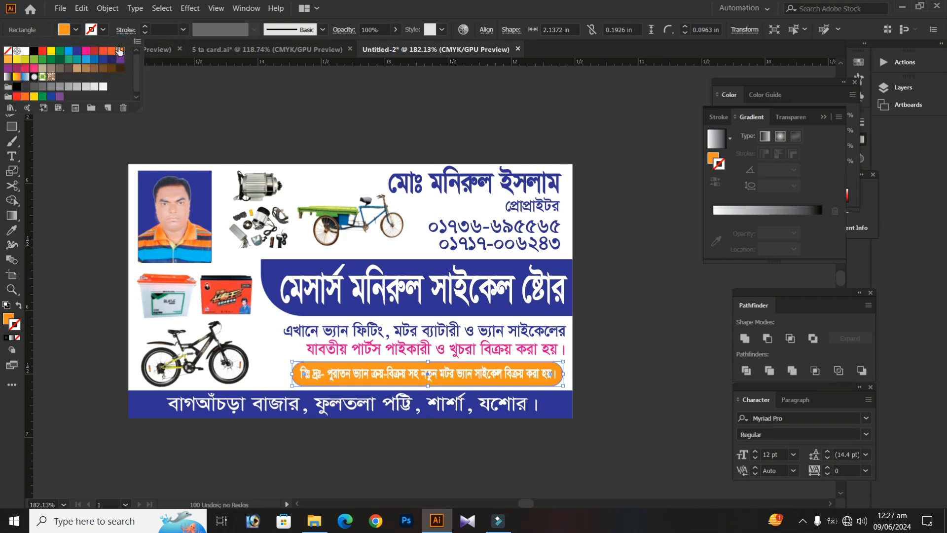
click(84, 226)
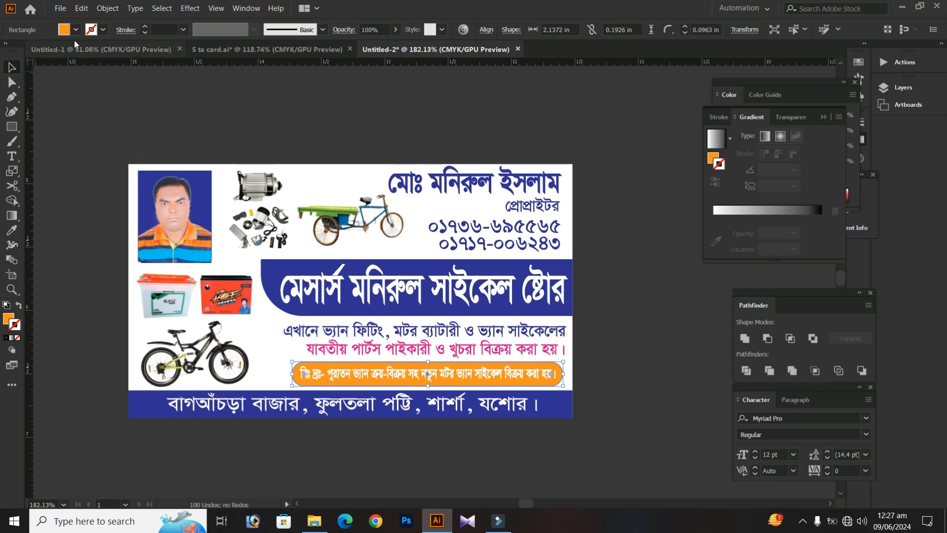
Fill the rounded bar behind the note text with red
click(74, 29)
click(45, 53)
click(71, 236)
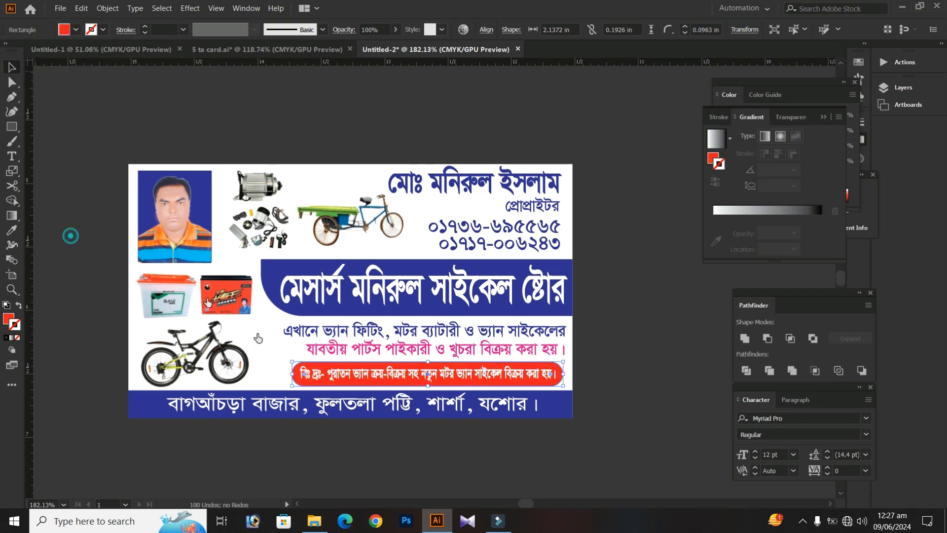
Color the note text on the red rounded bar yellow and deselect it
click(332, 375)
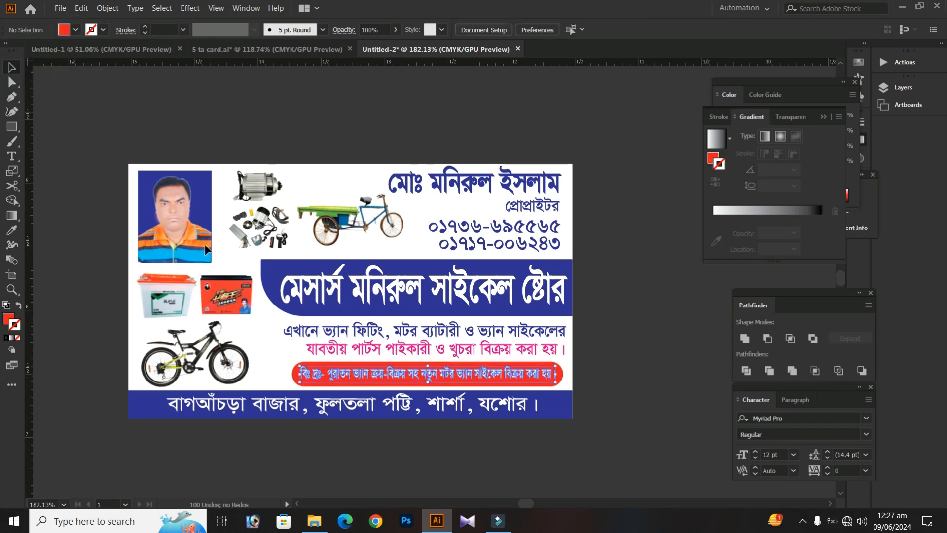
click(74, 28)
click(51, 51)
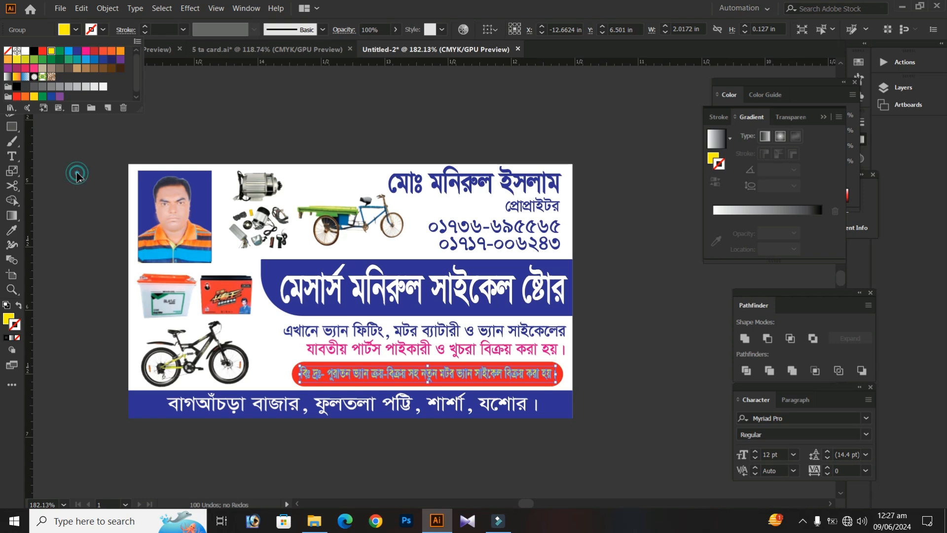
click(77, 174)
click(77, 173)
drag(77, 175, 96, 166)
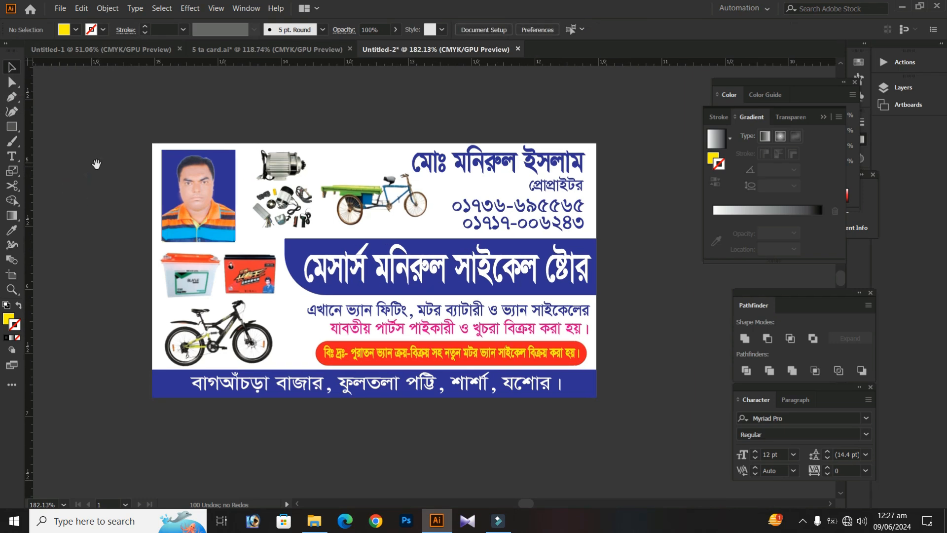
scroll(102, 167, down, 1)
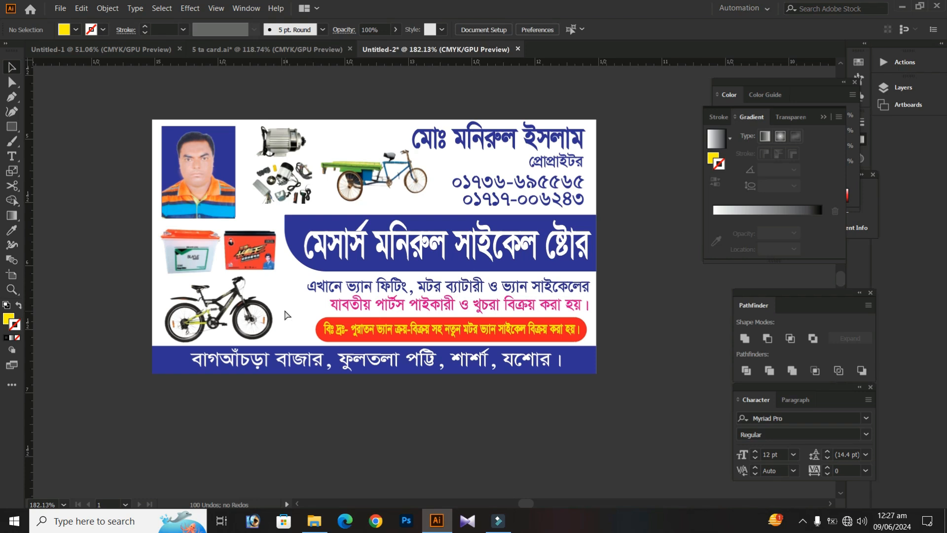
Select the card's white background rectangle and bring up the gradient settings
click(290, 288)
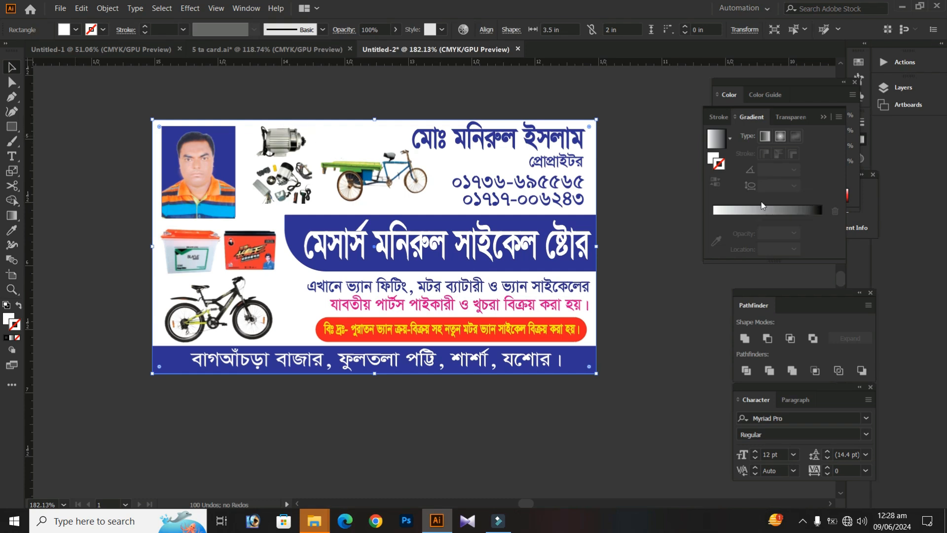
click(247, 8)
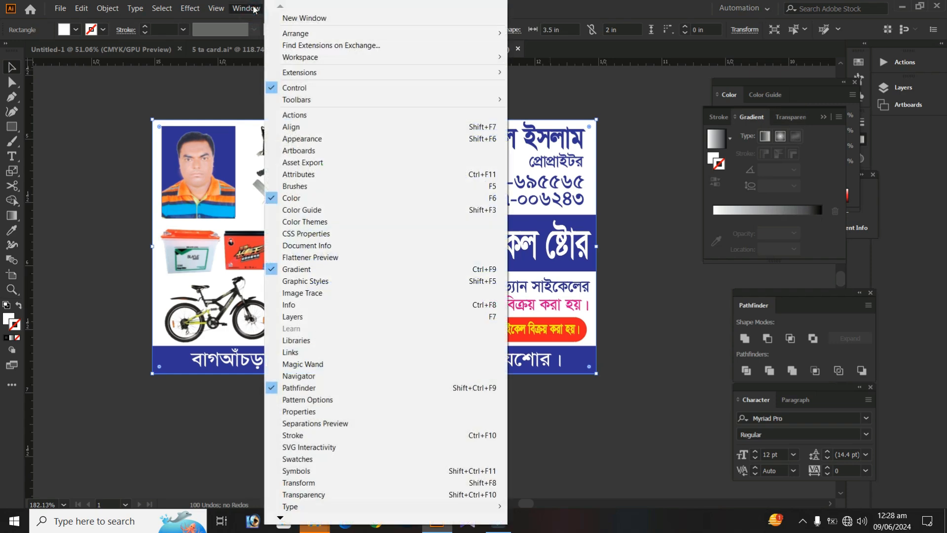
key(g)
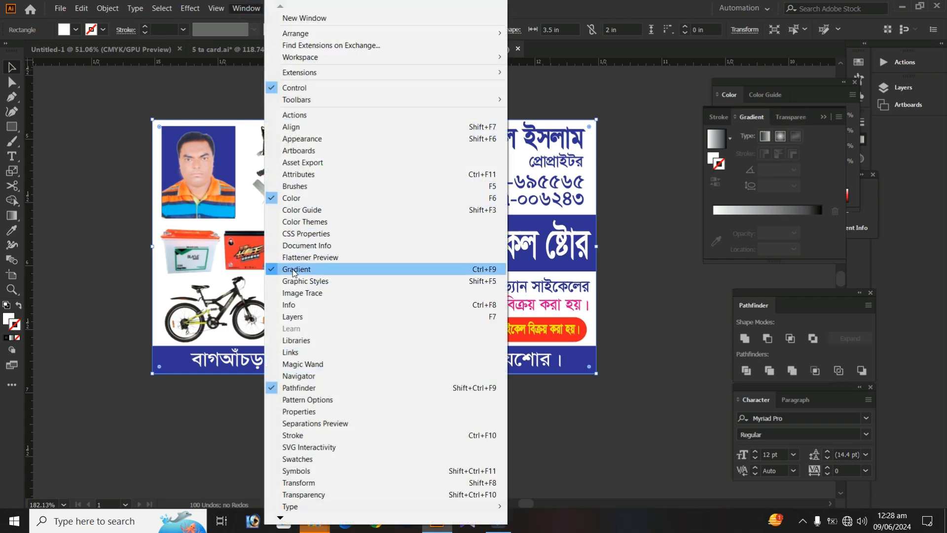
click(375, 269)
click(247, 8)
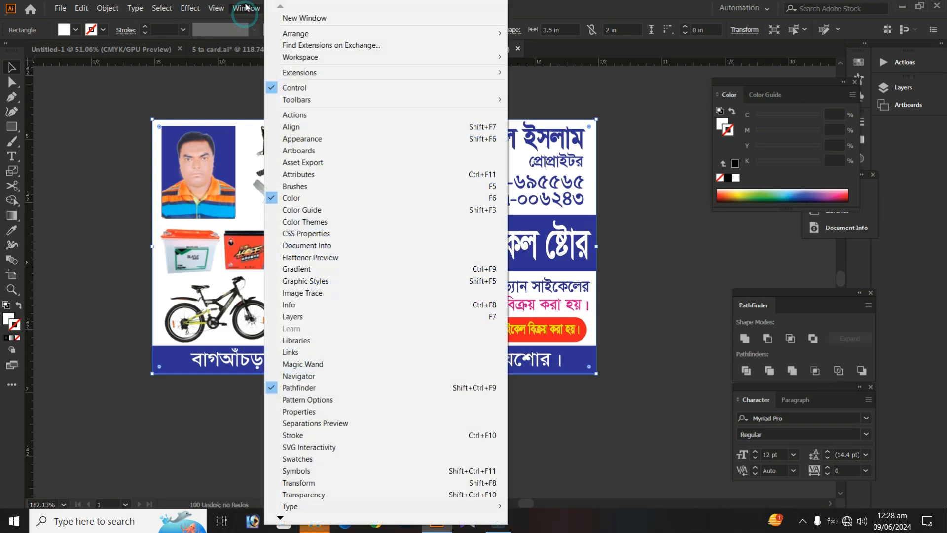
click(320, 274)
Try a gradient with a cyan starting stop on the background rectangle's stroke, and remove the stroke again
click(753, 210)
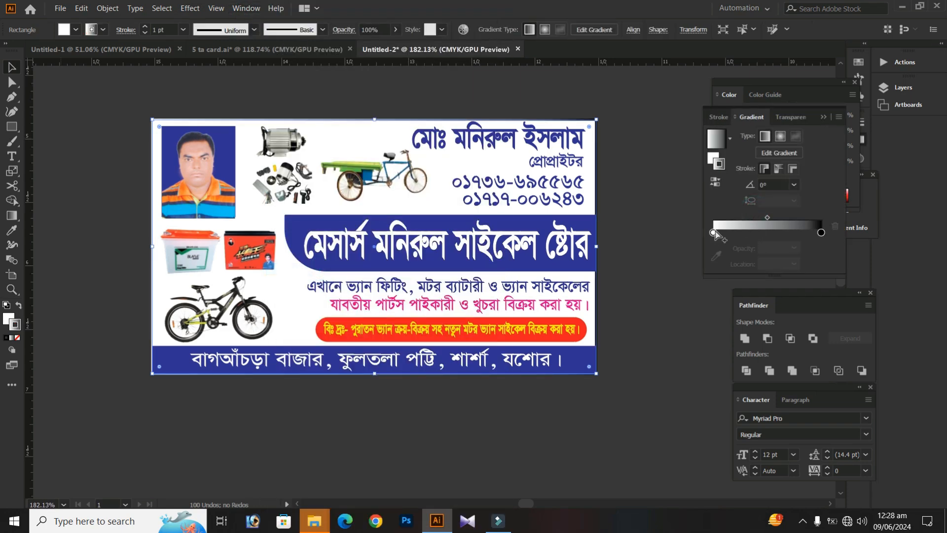
double_click(713, 233)
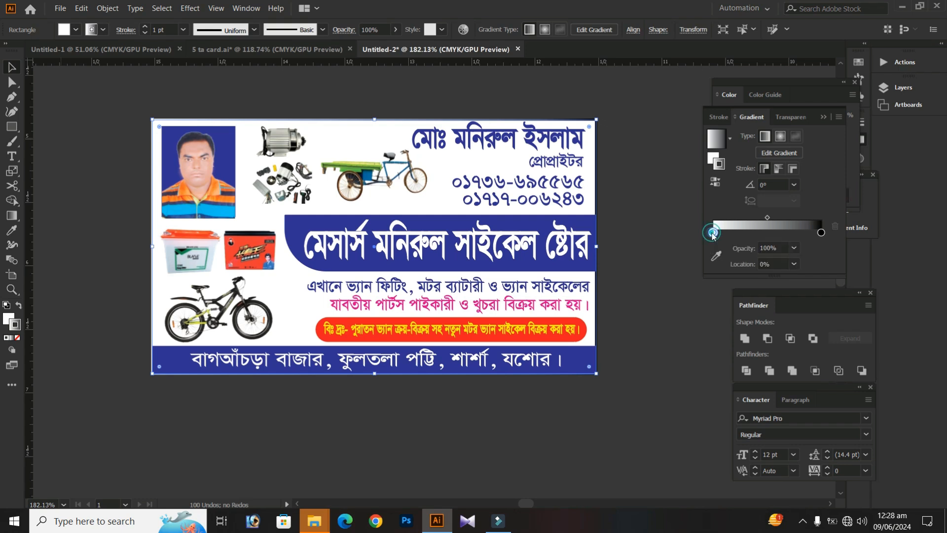
click(662, 298)
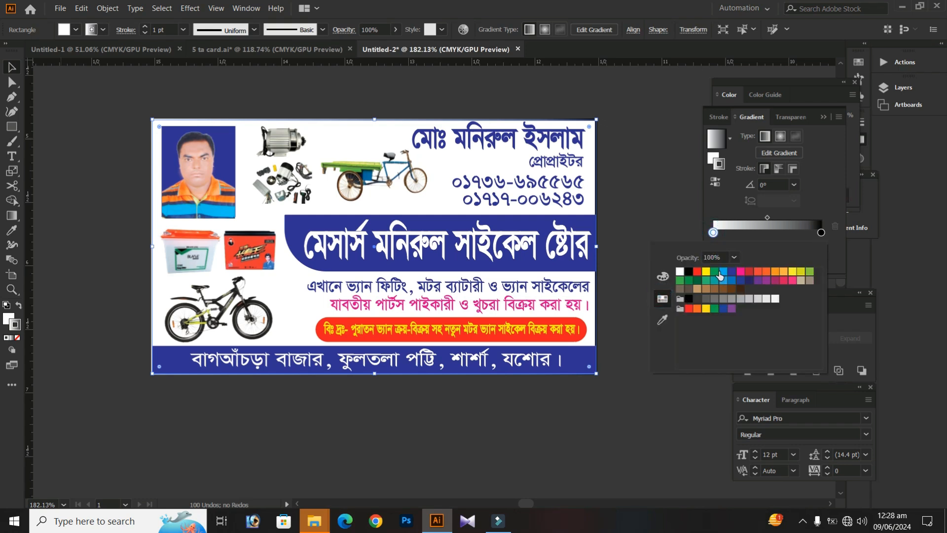
click(722, 272)
click(609, 146)
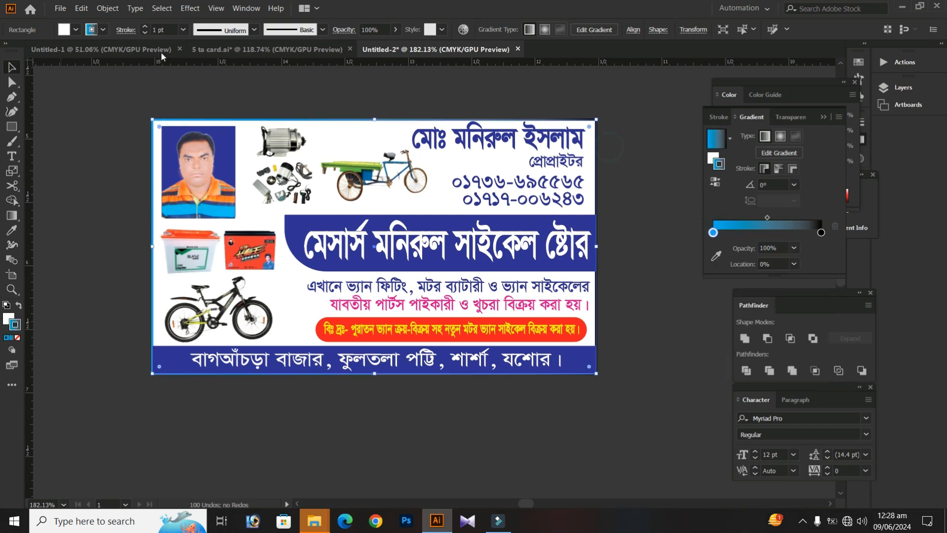
click(104, 30)
click(8, 51)
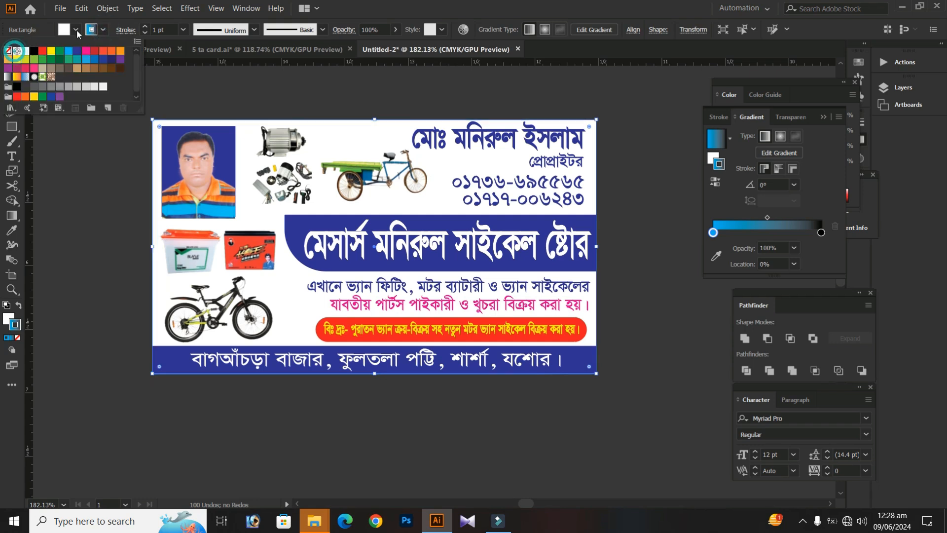
Try a yellow fill on the card's background rectangle
click(66, 31)
click(68, 31)
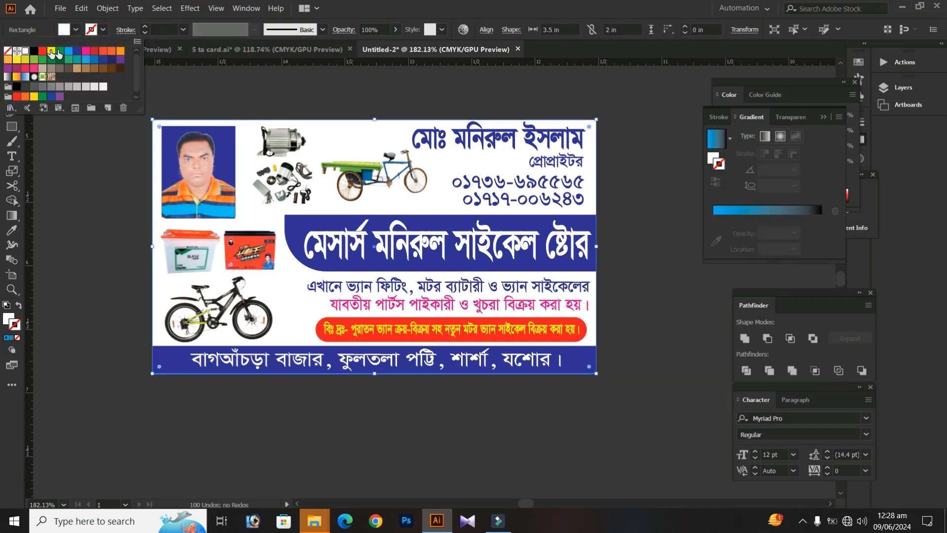
click(51, 51)
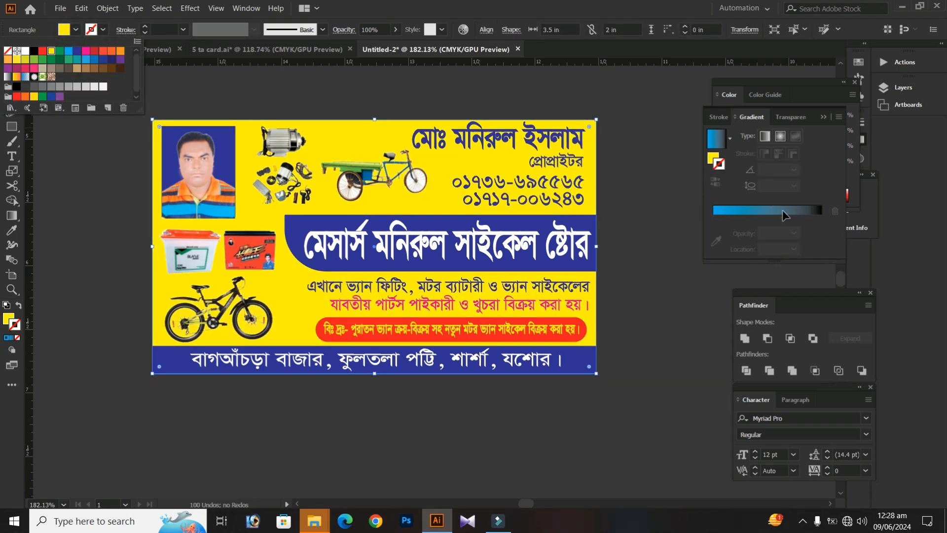
Make the background rectangle's fill the target for gradient editing and set its stroke weight to 0
click(727, 215)
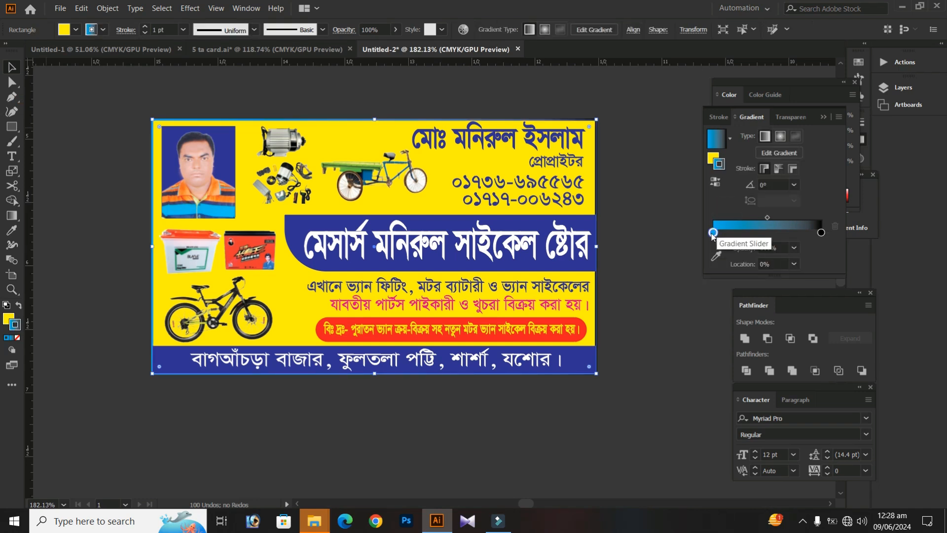
double_click(713, 232)
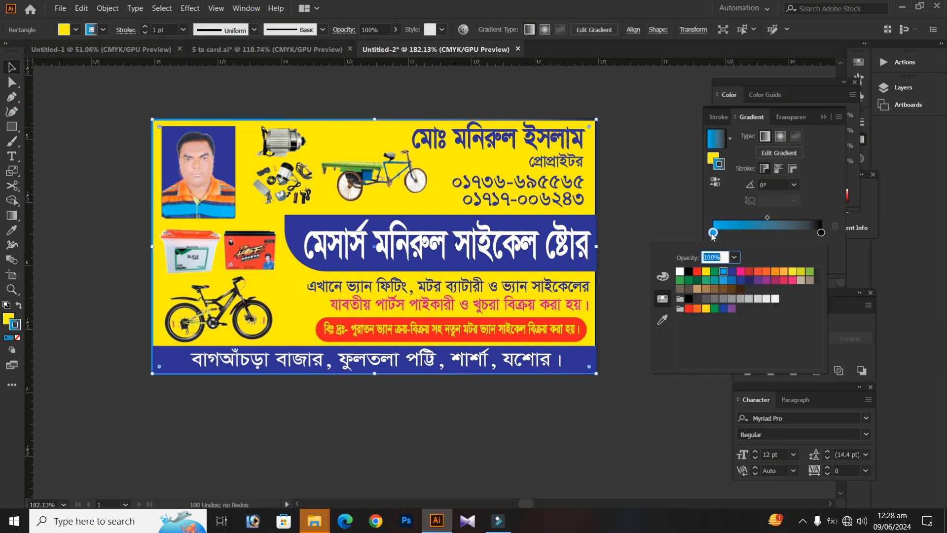
click(712, 162)
click(711, 162)
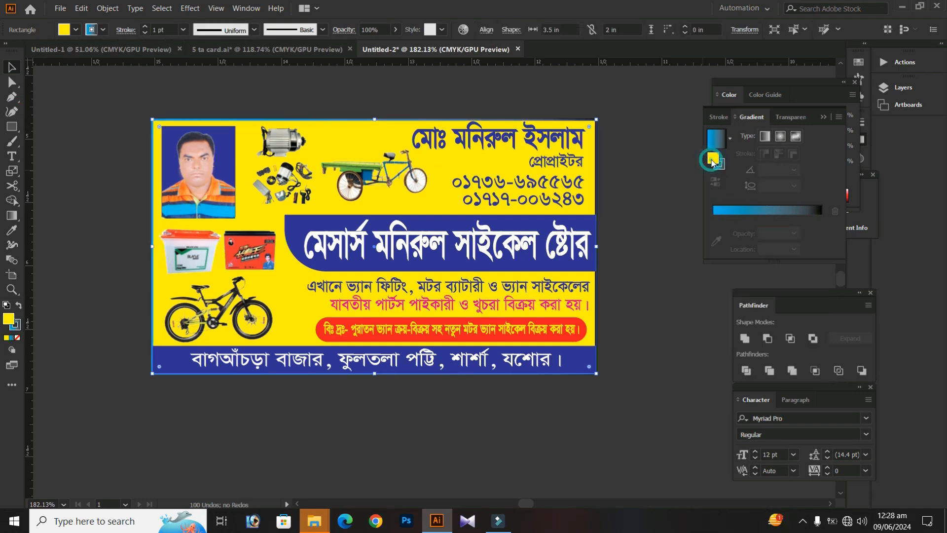
drag(151, 28, 176, 30)
text(0)
key(Return)
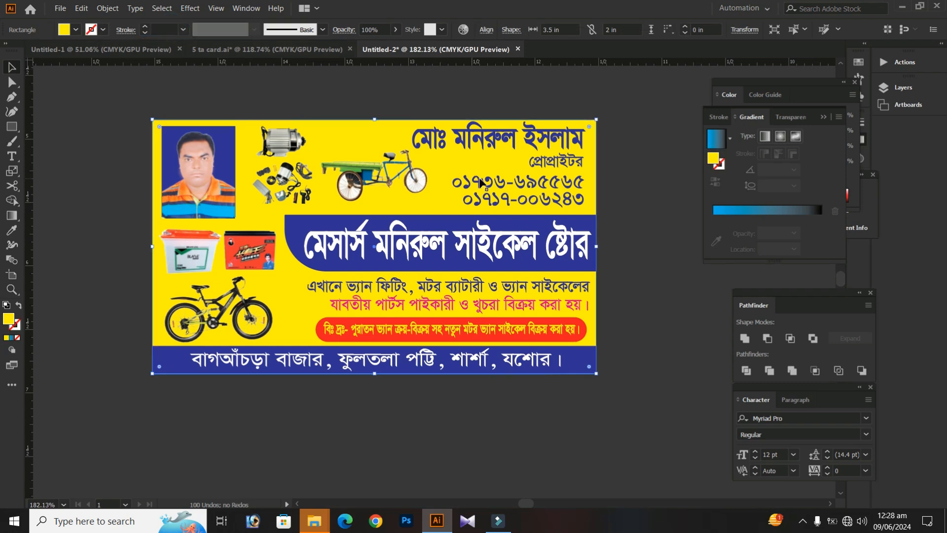
Fill the background rectangle with the White, Black gradient and change its black stop to cyan
click(724, 212)
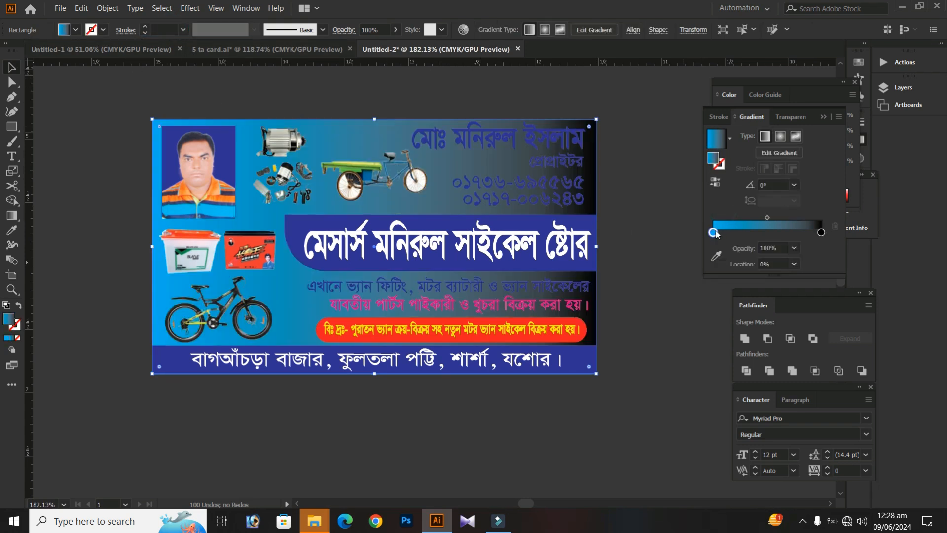
click(729, 139)
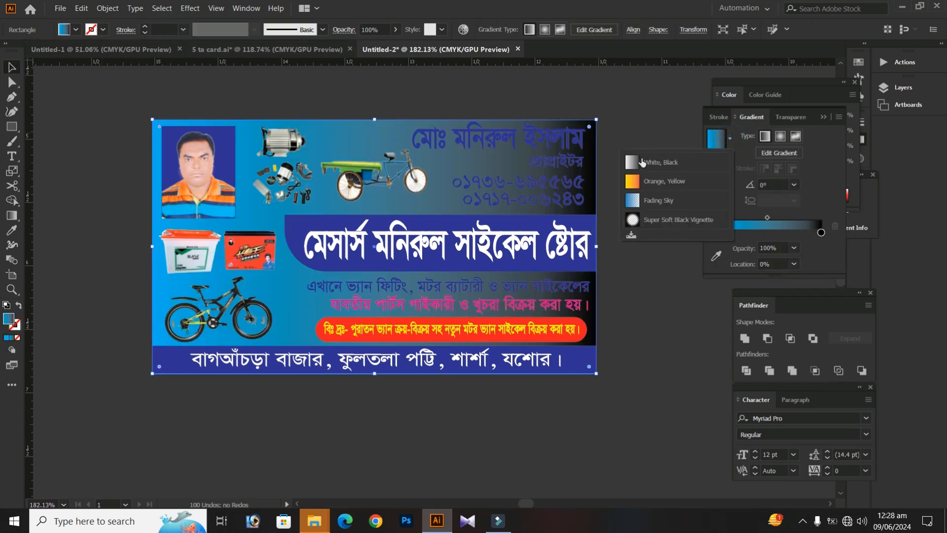
click(641, 159)
double_click(713, 233)
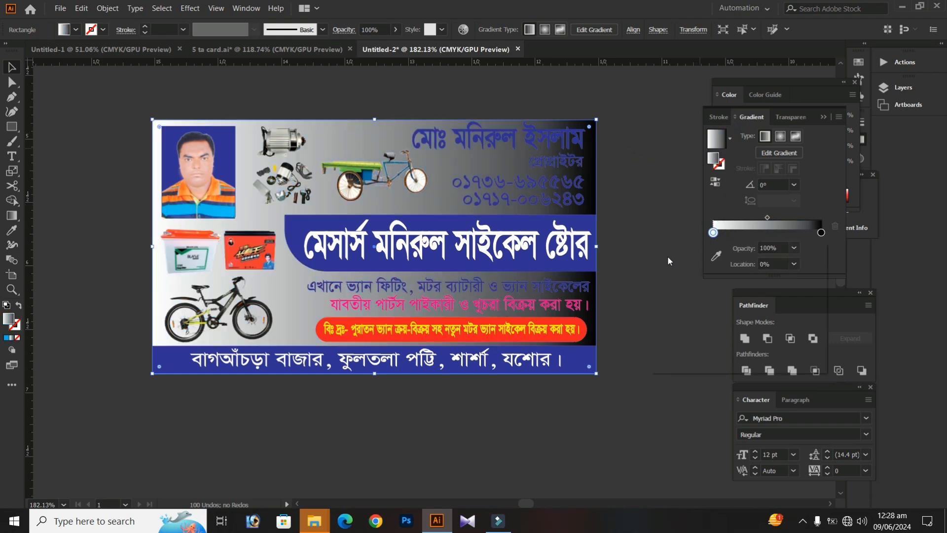
click(814, 238)
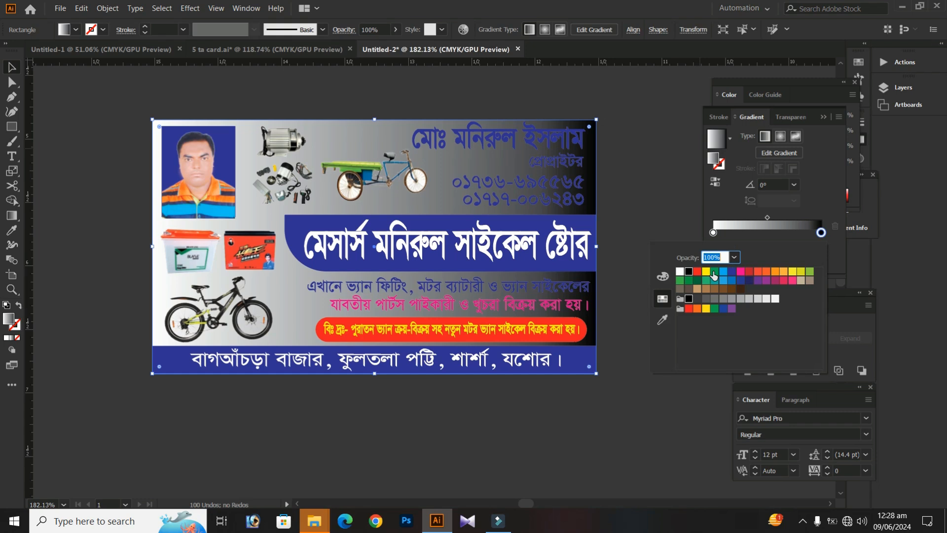
click(723, 272)
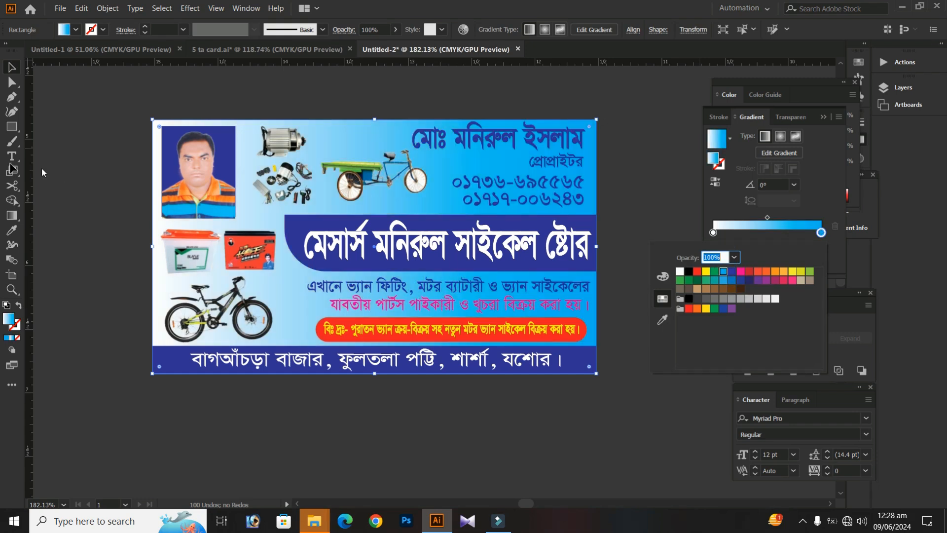
Run the background gradient vertically from the card's bottom edge to about its middle, and swap the stops so cyan fades upward to white
click(11, 216)
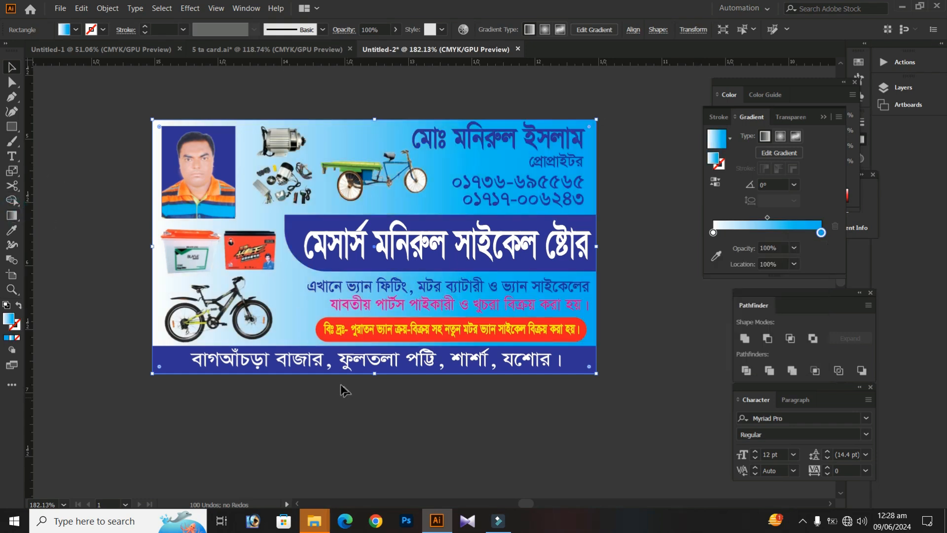
click(11, 216)
drag(354, 378, 354, 217)
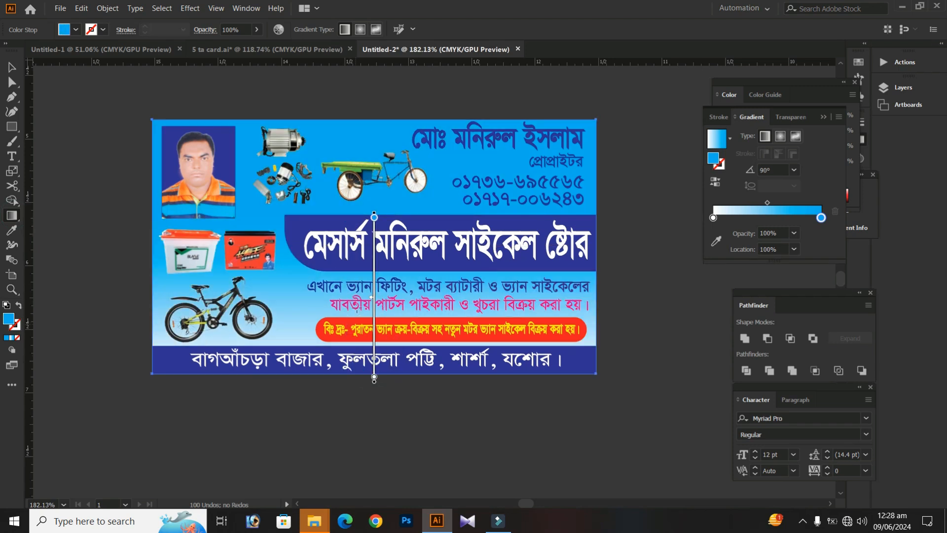
mouse_move(821, 217)
mouse_down()
mouse_move(753, 218)
mouse_move(822, 217)
mouse_up()
drag(753, 217, 611, 209)
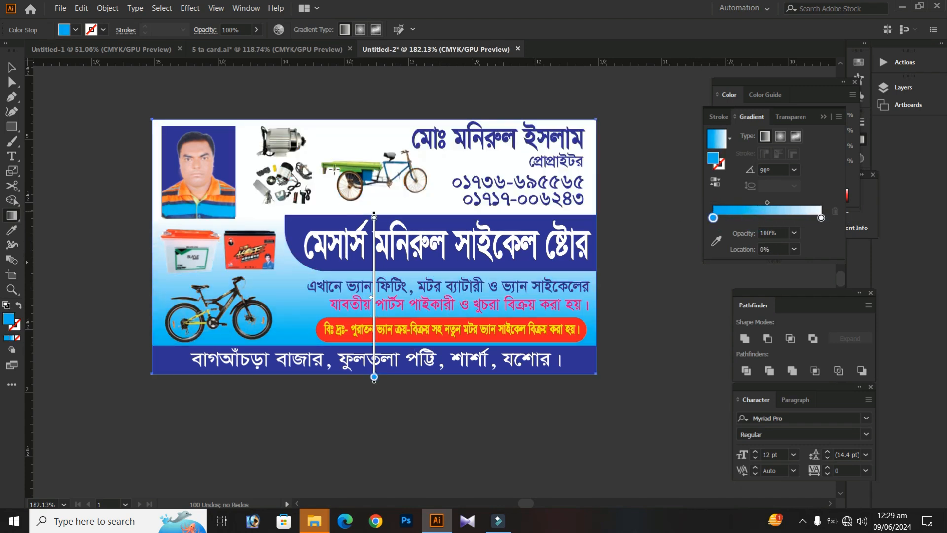
Lighten the cyan stop of the background rectangle's gradient by setting its C value to 50%
double_click(714, 217)
click(662, 261)
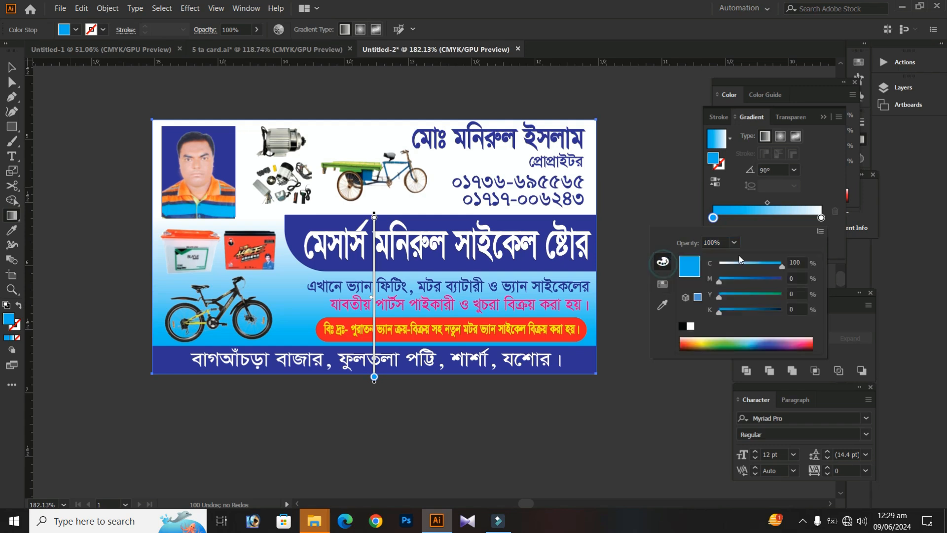
drag(772, 264, 761, 264)
click(758, 264)
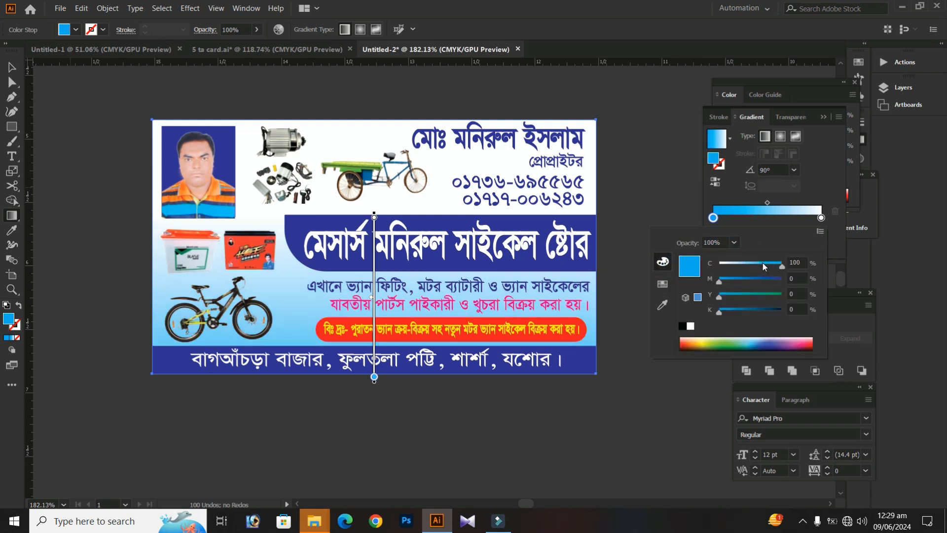
click(746, 264)
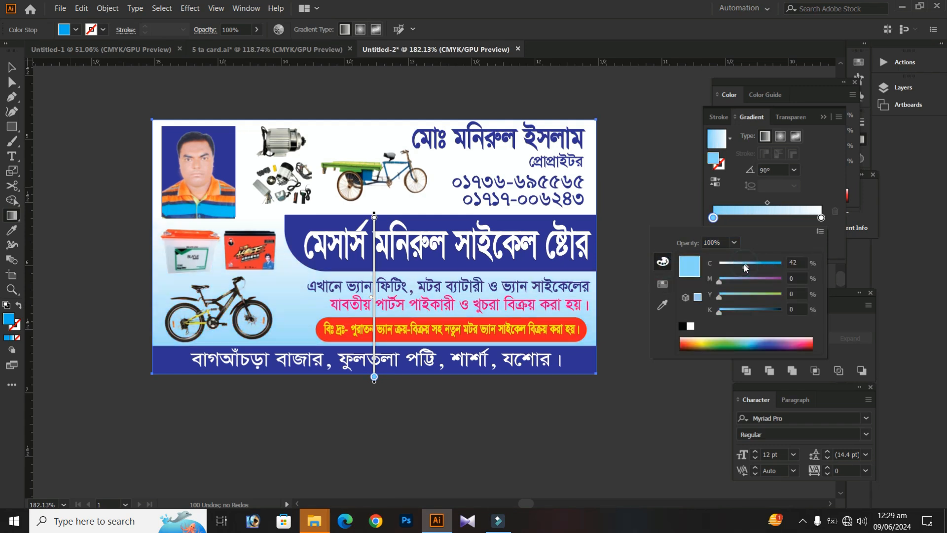
click(738, 264)
click(738, 266)
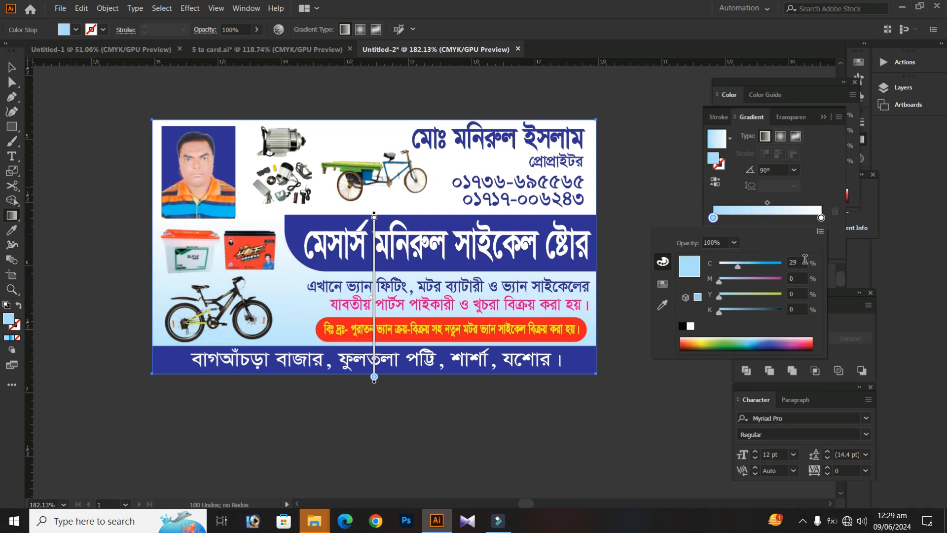
text(50)
key(Return)
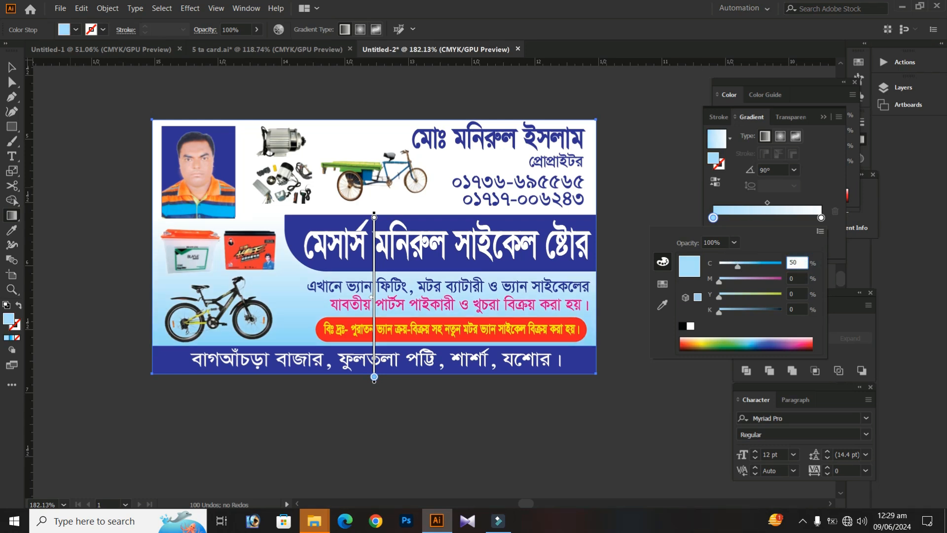
Shift the background gradient's midpoint toward the blue stop, to a location of about 37%, and deselect the rectangle
drag(767, 203, 753, 203)
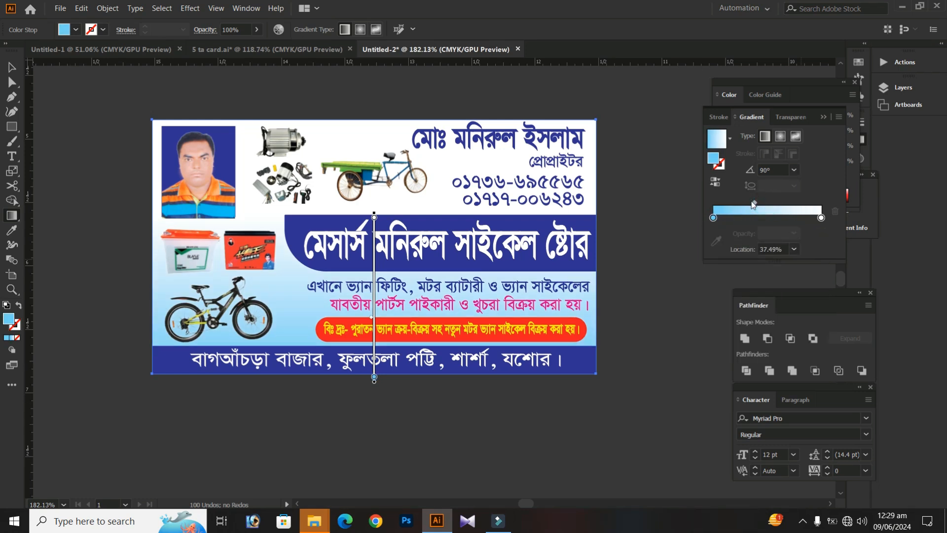
click(12, 67)
click(79, 100)
drag(79, 100, 117, 120)
click(81, 112)
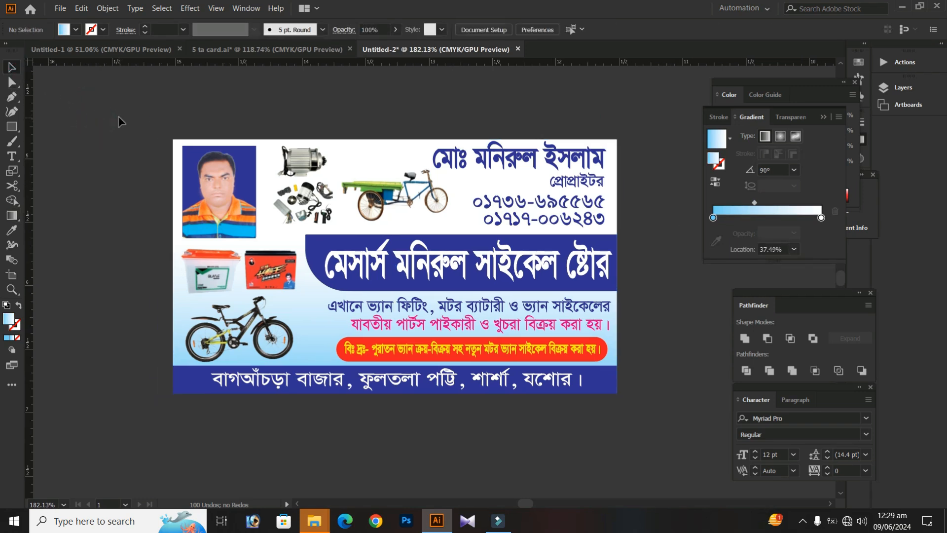